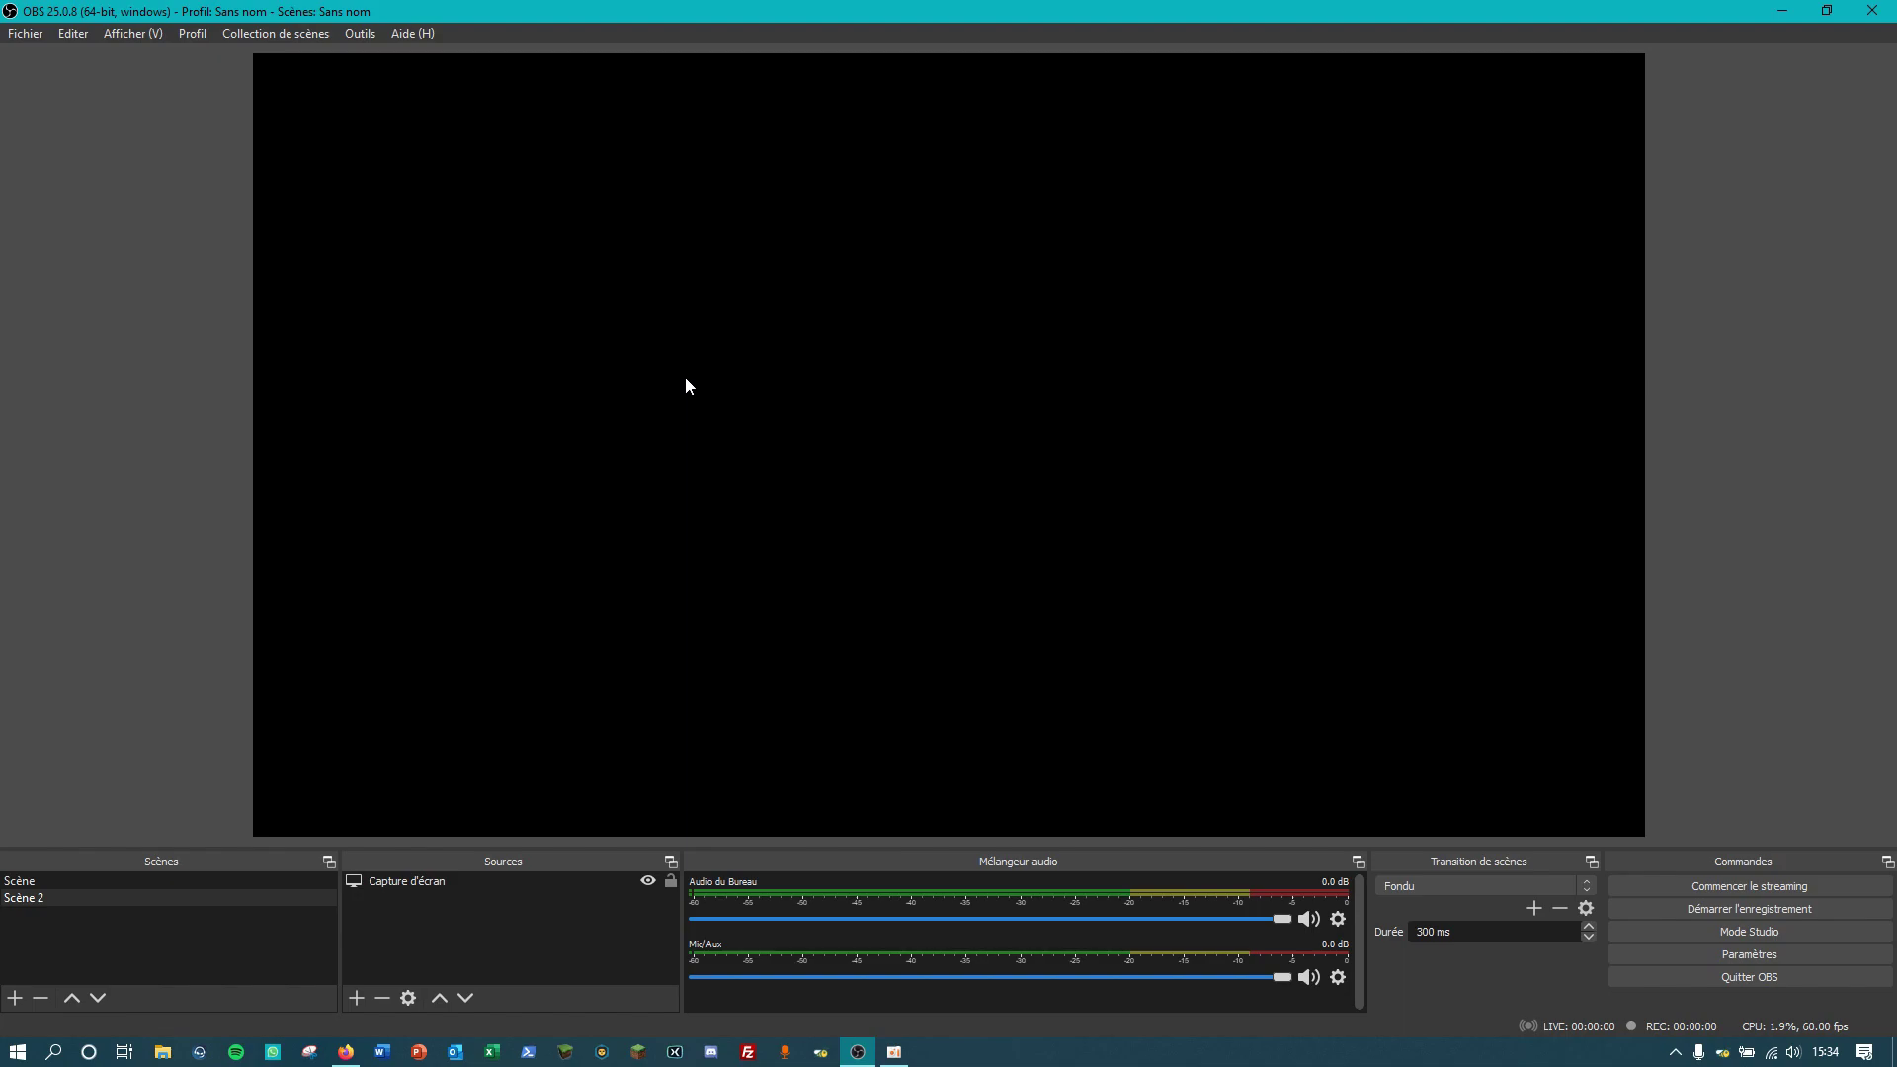
- Add a new display capture source named Capture d'écran 2, capturing Écran 1 with the cursor included
left_click_drag(828, 10, 948, 2)
left_click(440, 878)
left_click(353, 997)
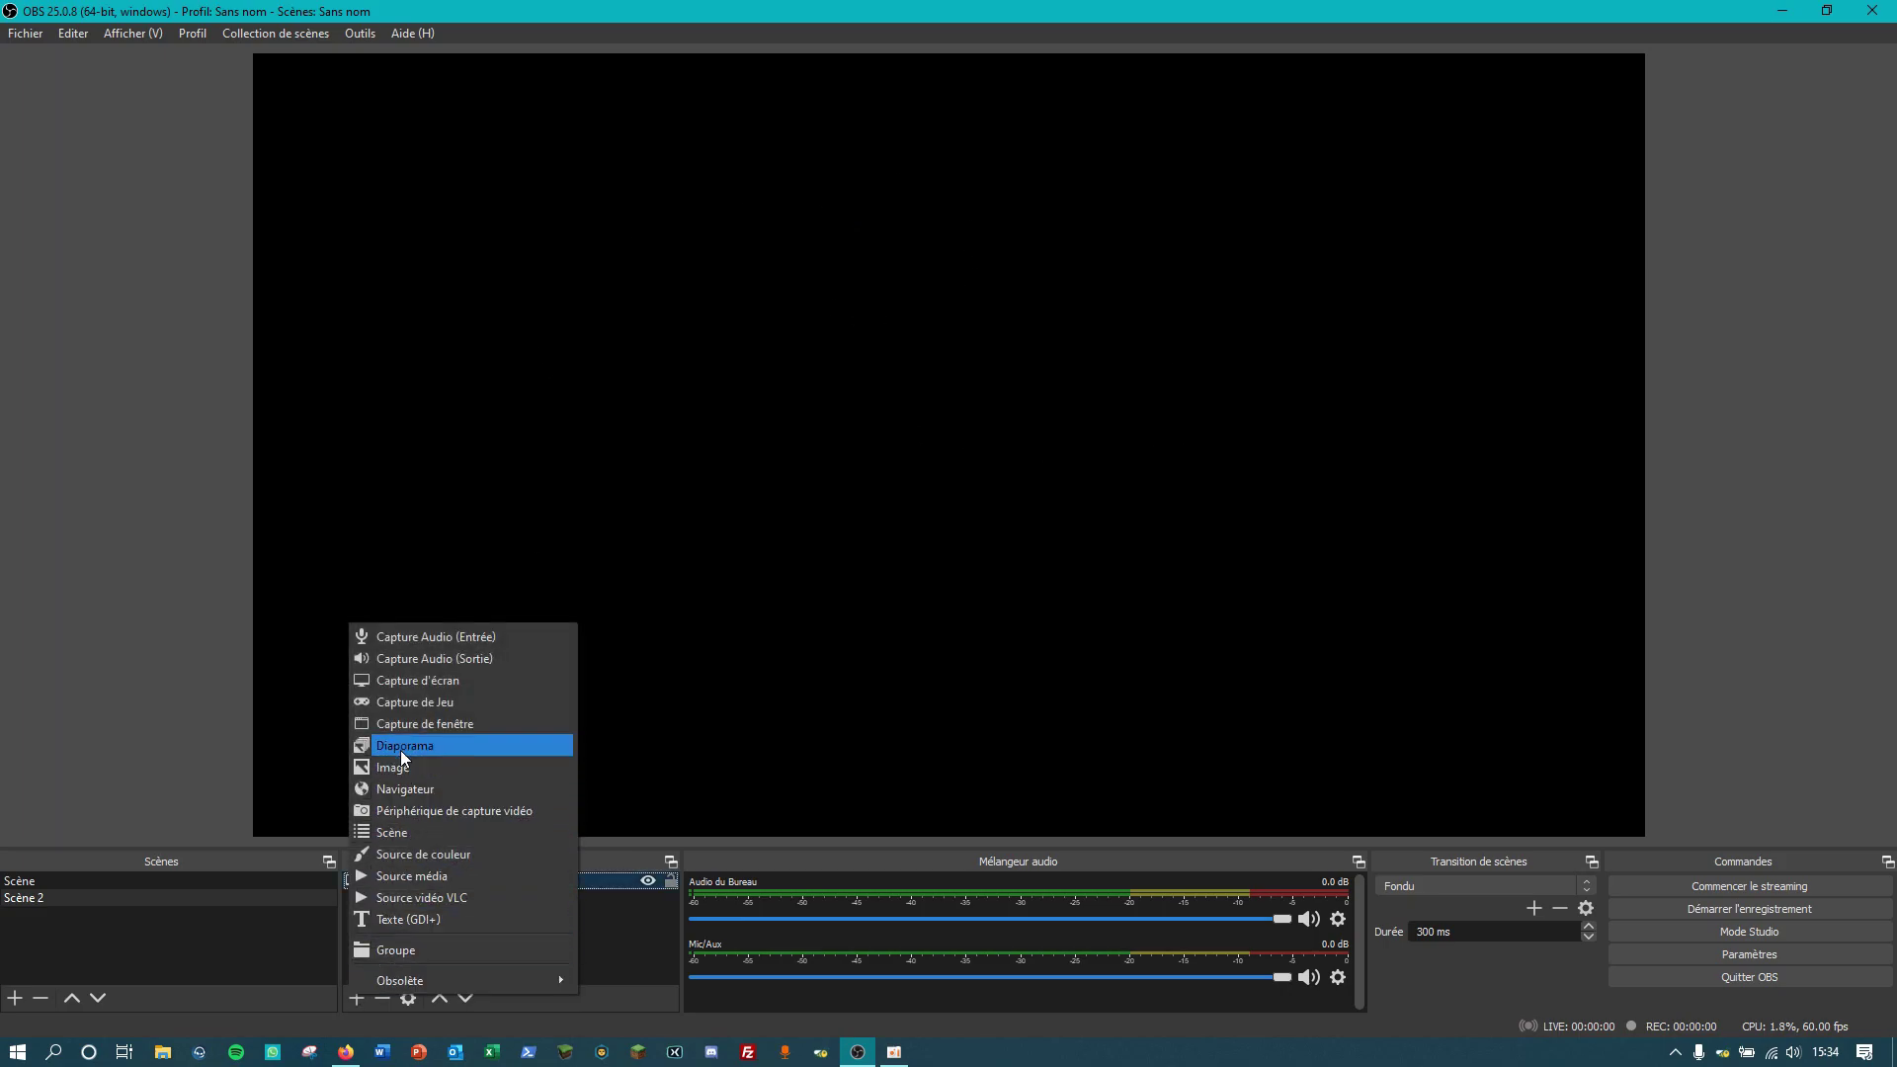
left_click(394, 682)
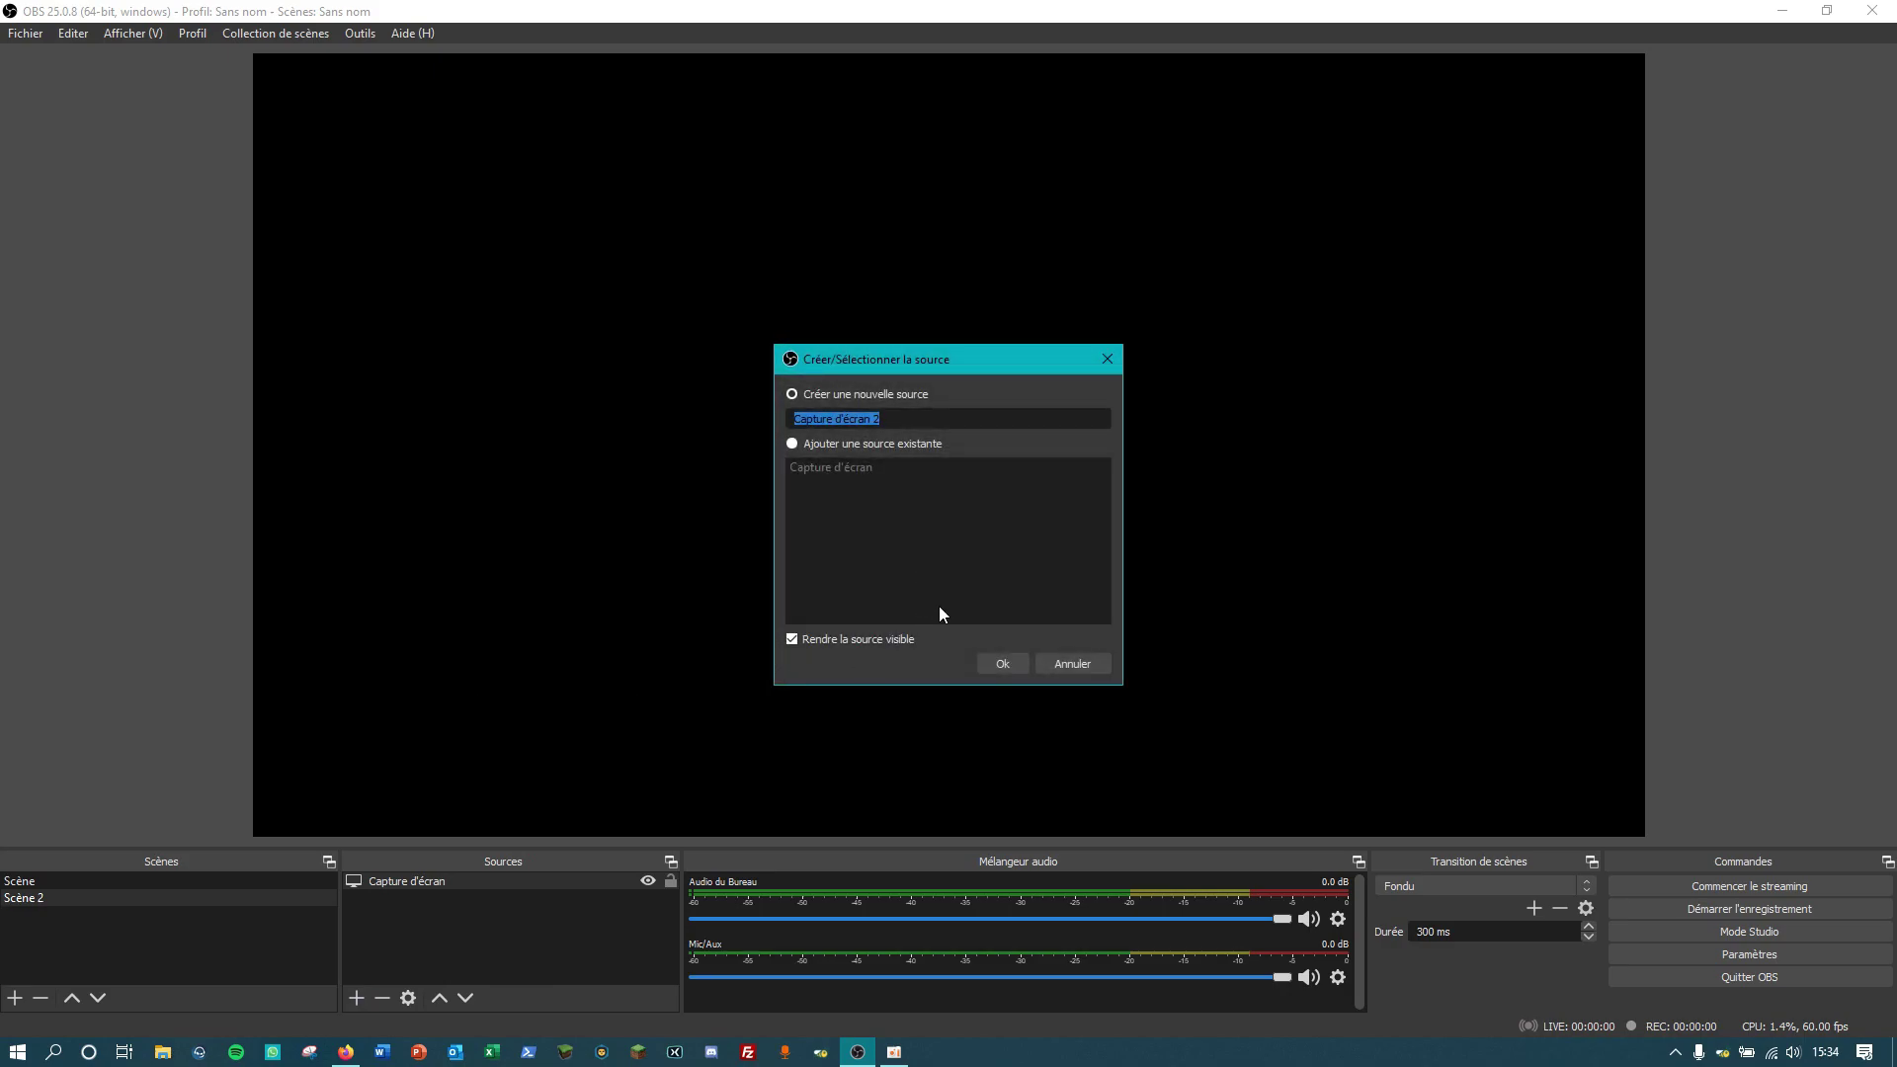
left_click(999, 663)
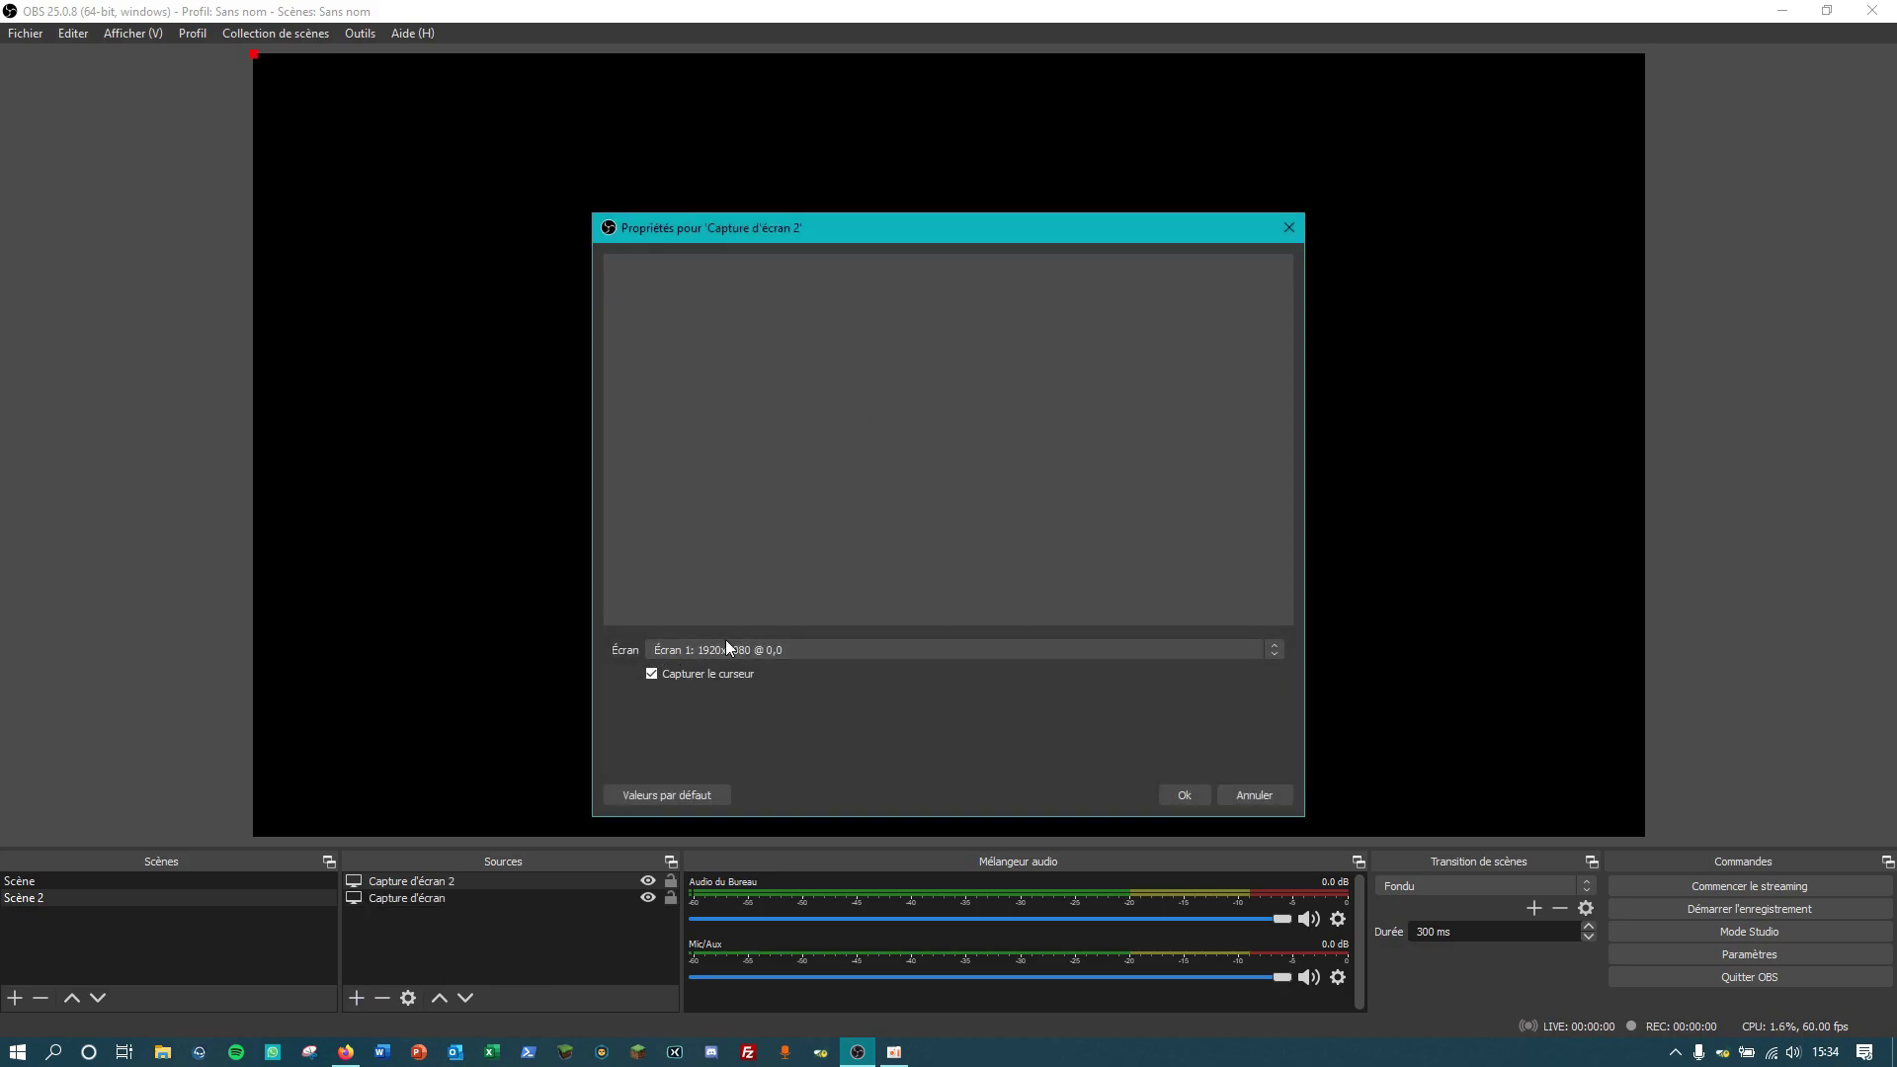
left_click(1165, 796)
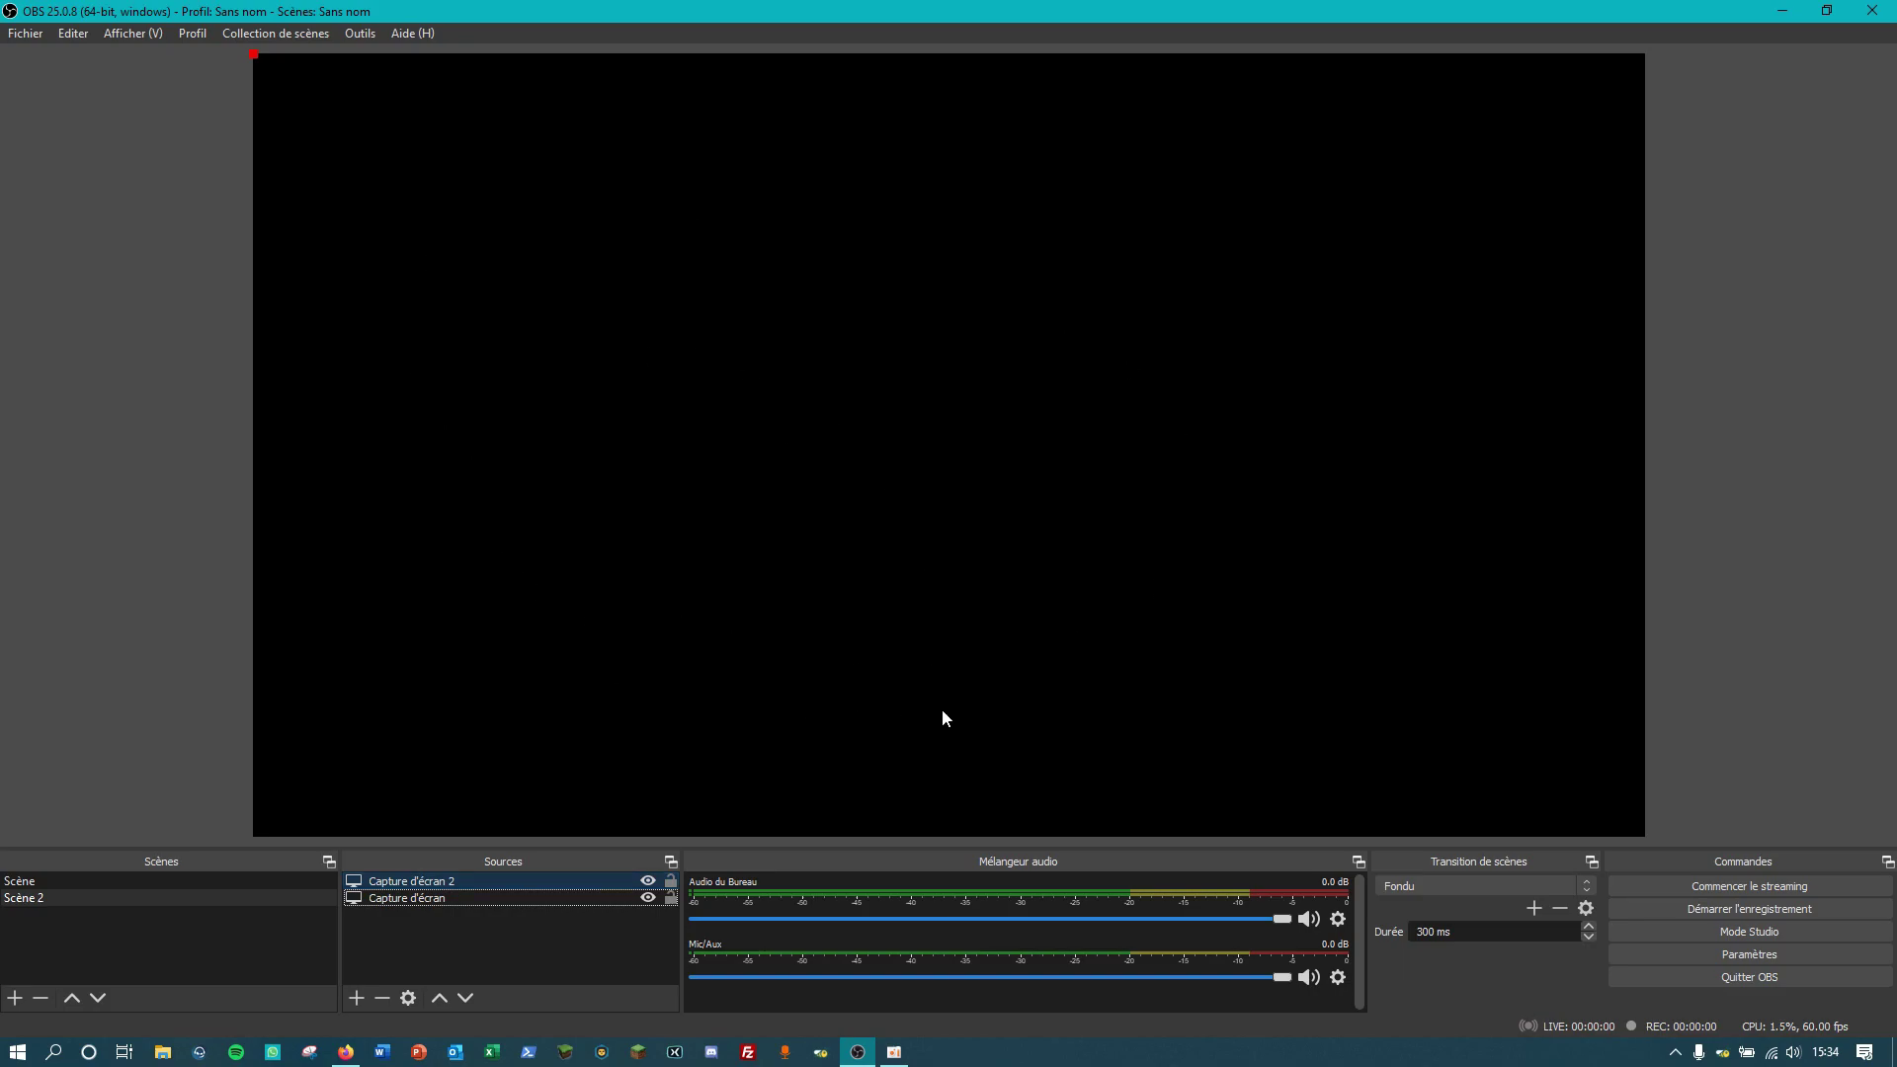
- Open the OBS settings, dismiss them without changes, and close OBS Studio
left_click(1681, 954)
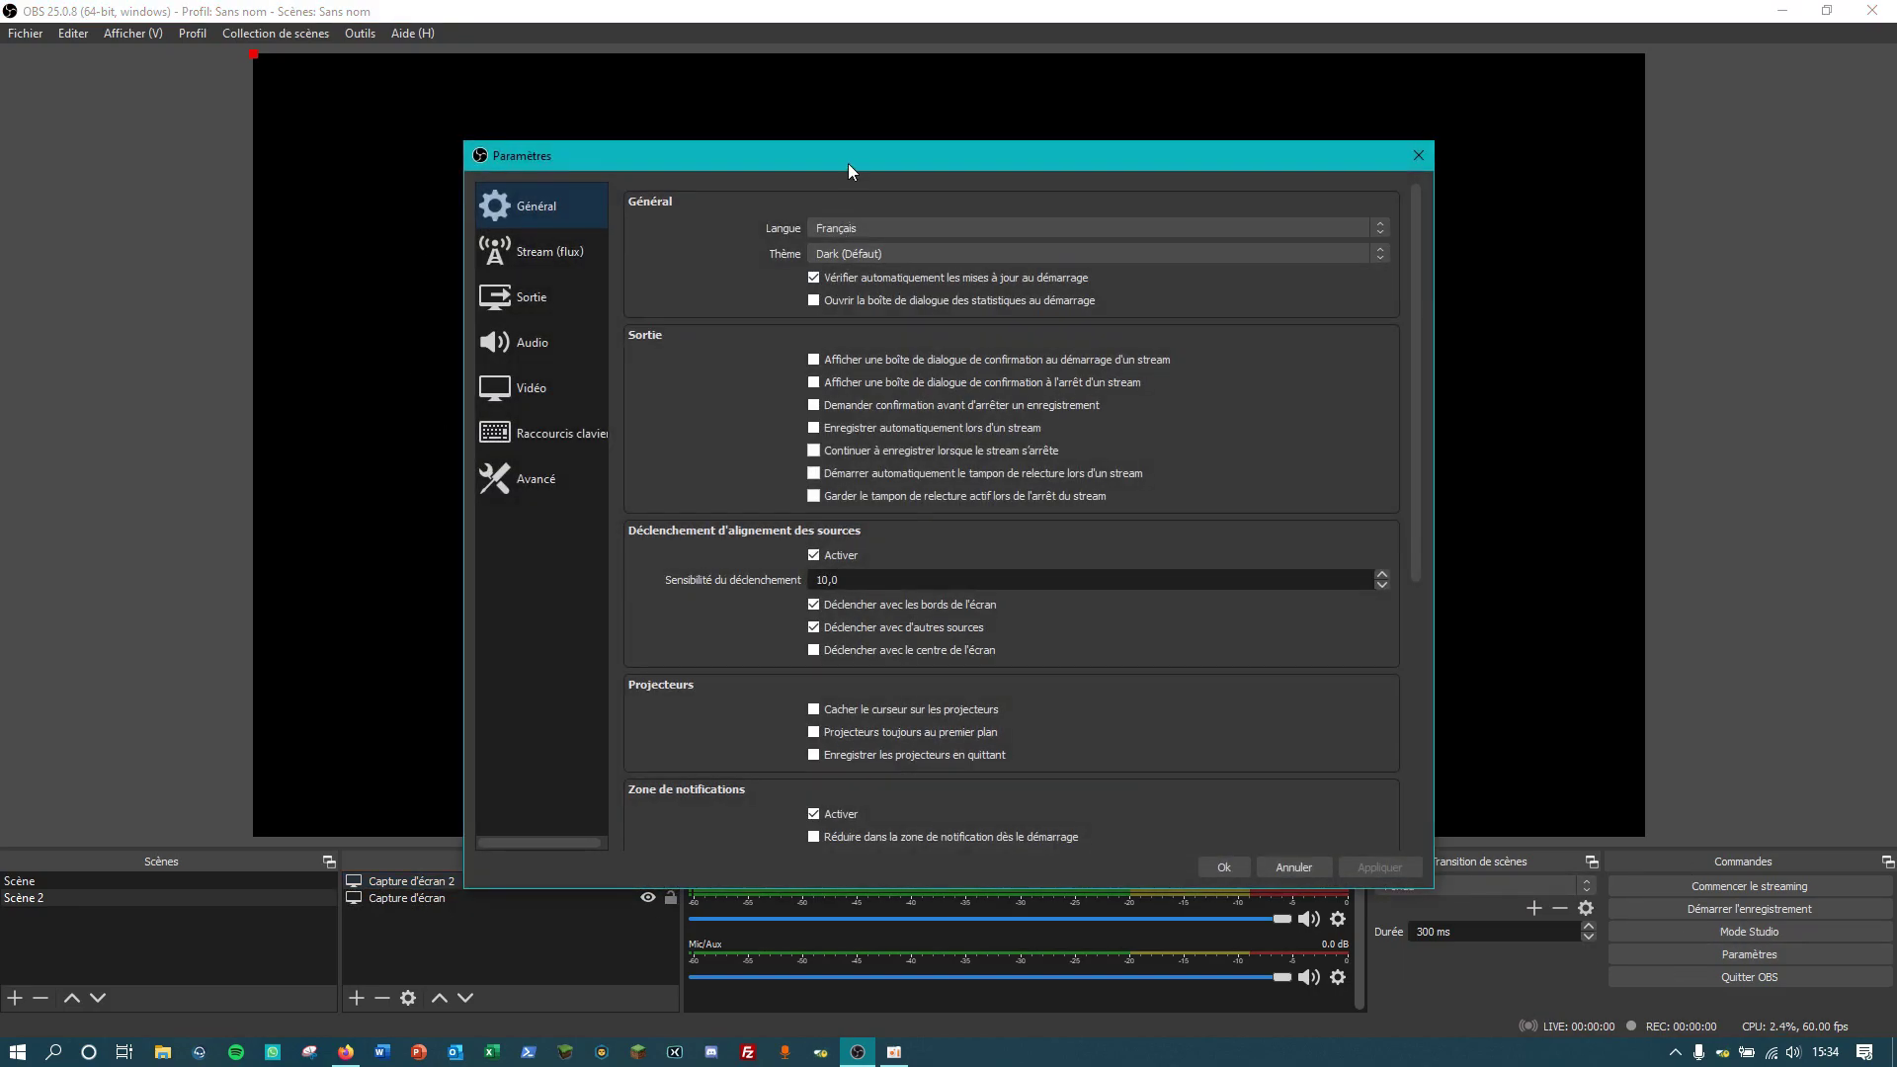
key("Escape")
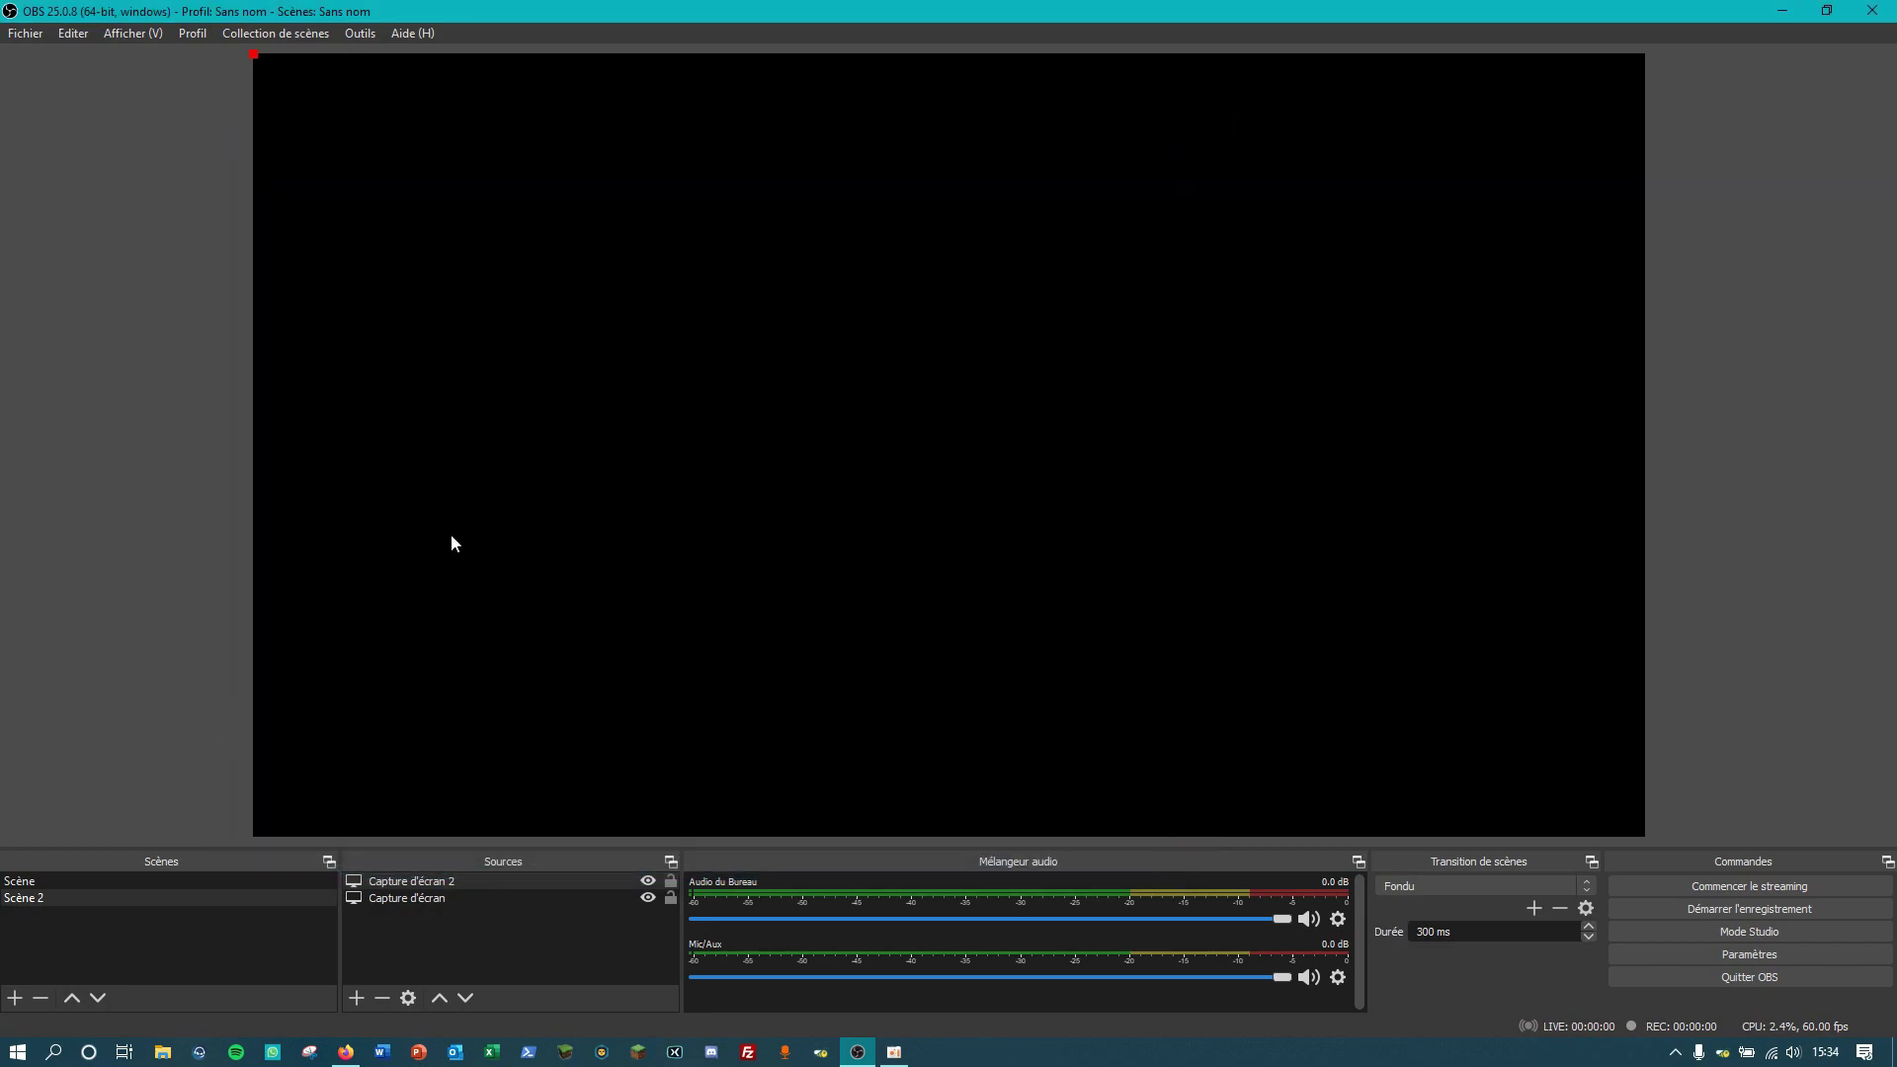
left_click(1863, 12)
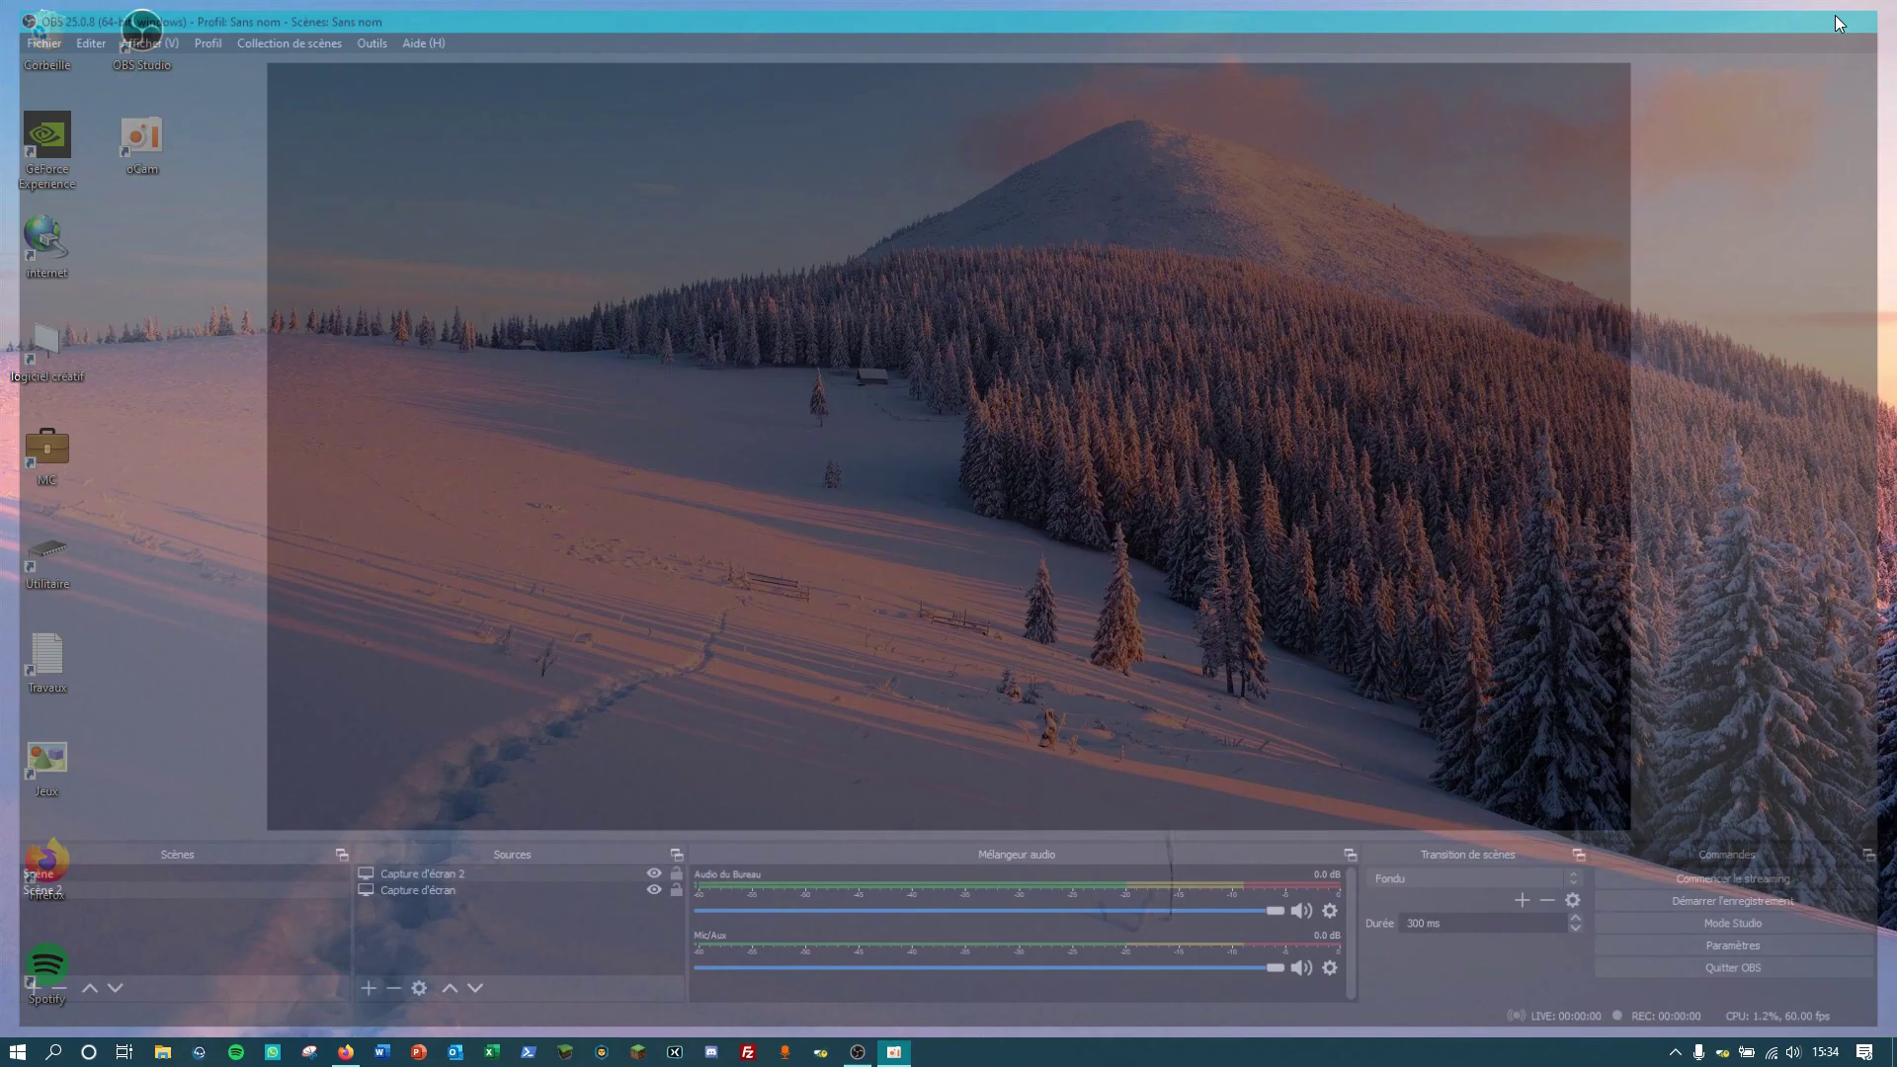
- Look at the graphics processor choices for the OBS Studio desktop shortcut and dismiss them without choosing one
right_click(155, 54)
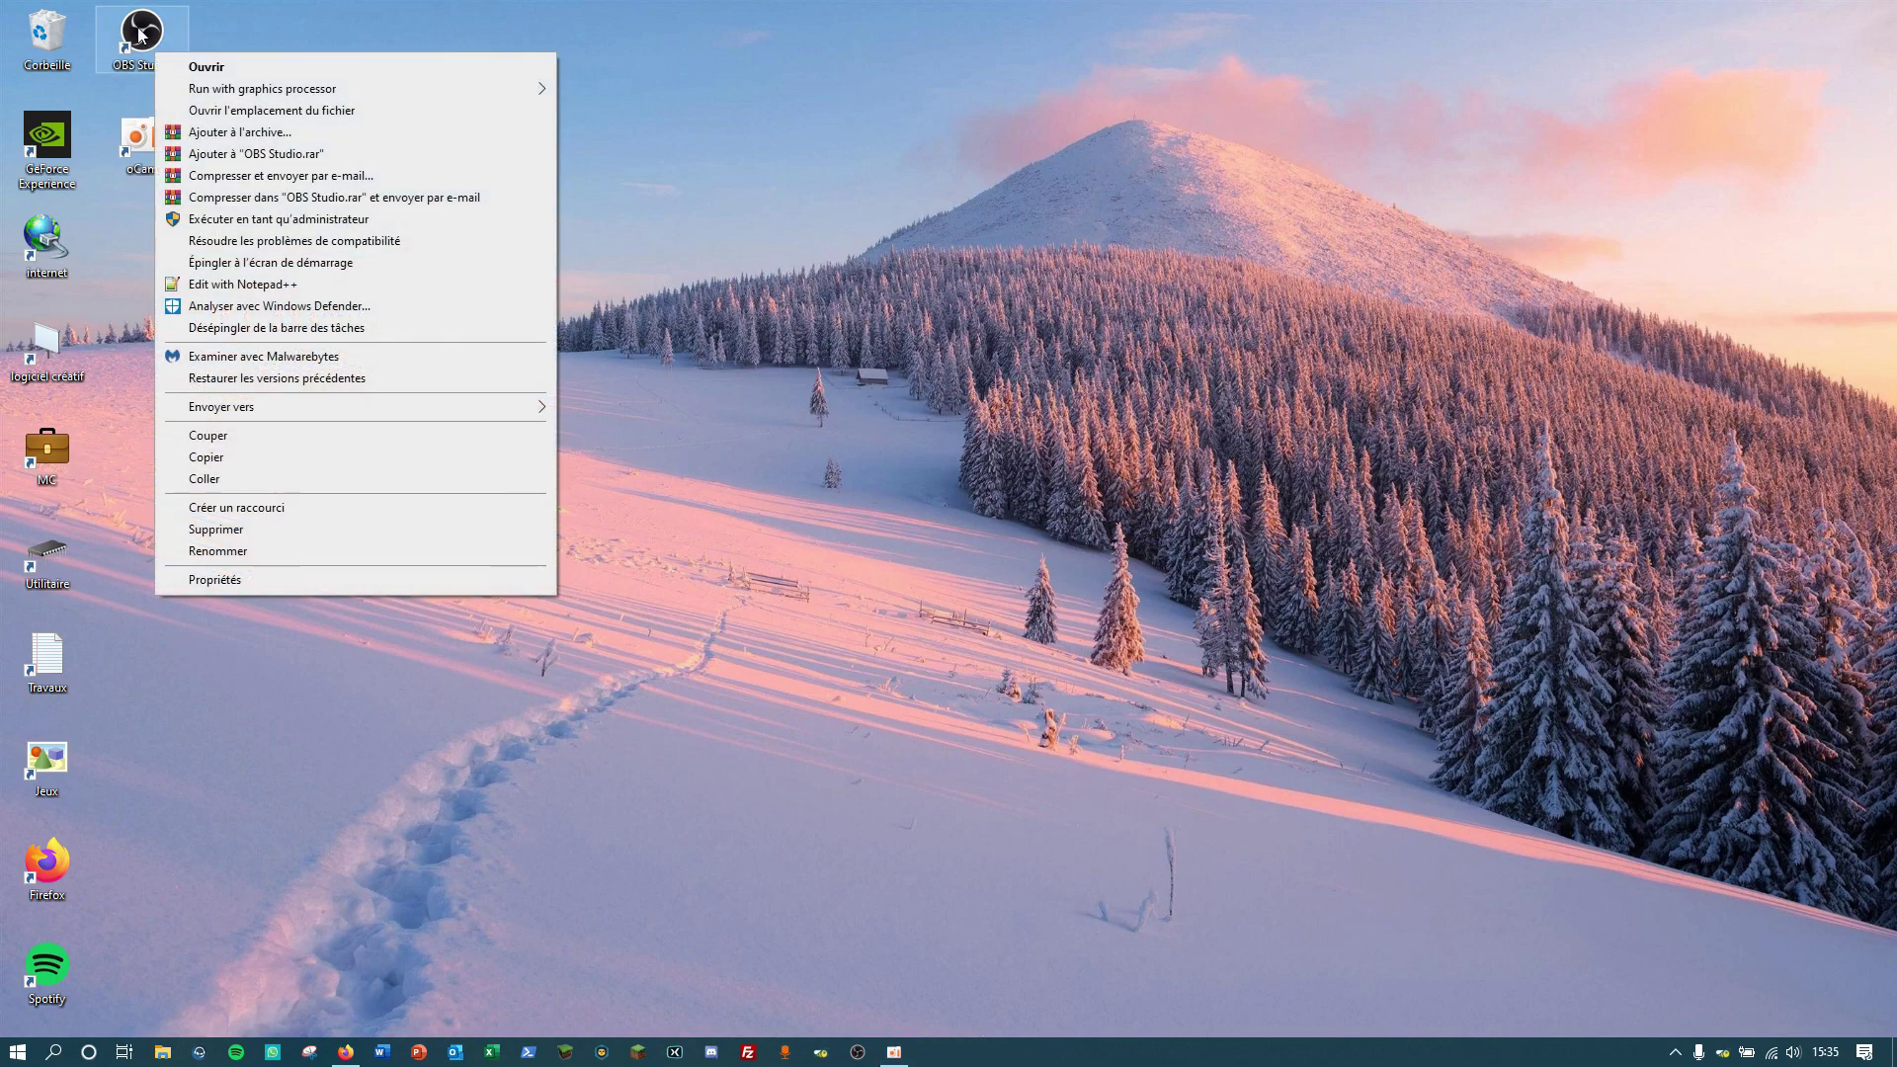
mouse_move(265, 94)
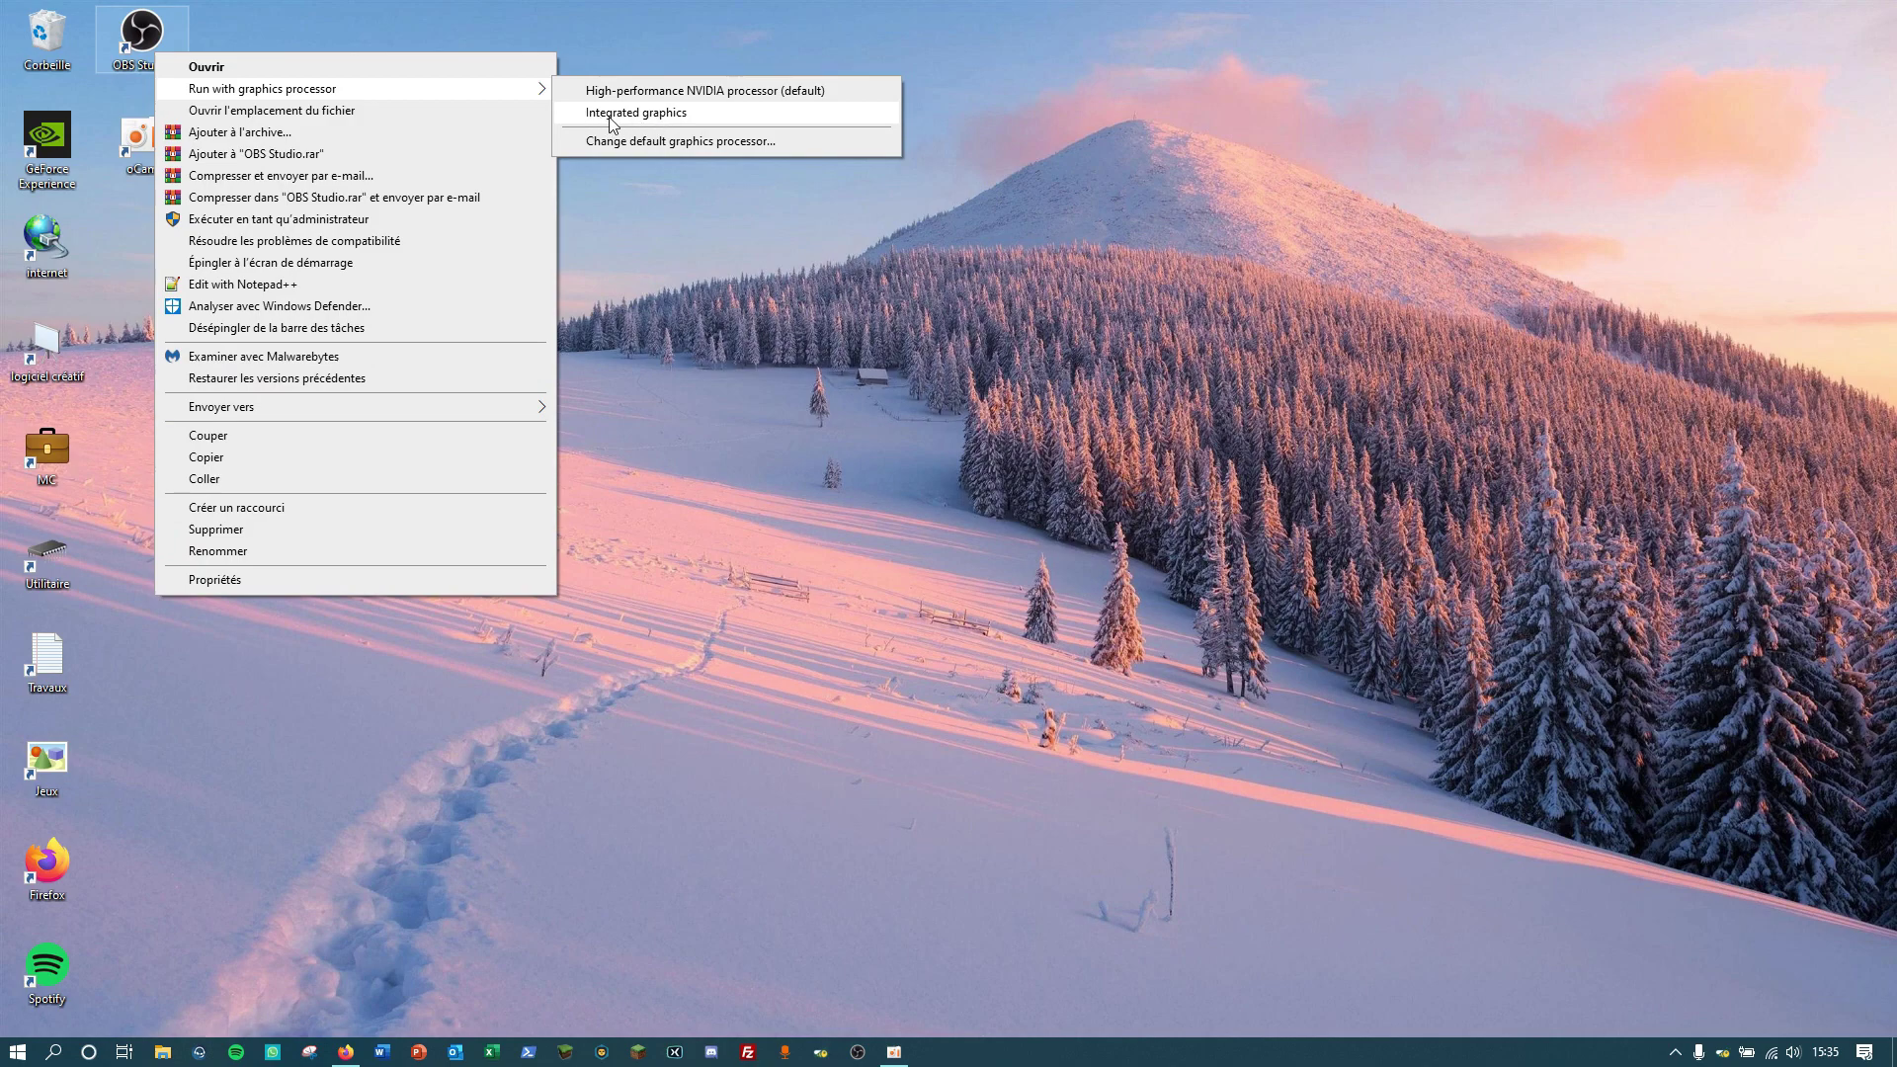
left_click(1135, 262)
left_click_drag(666, 63, 1531, 801)
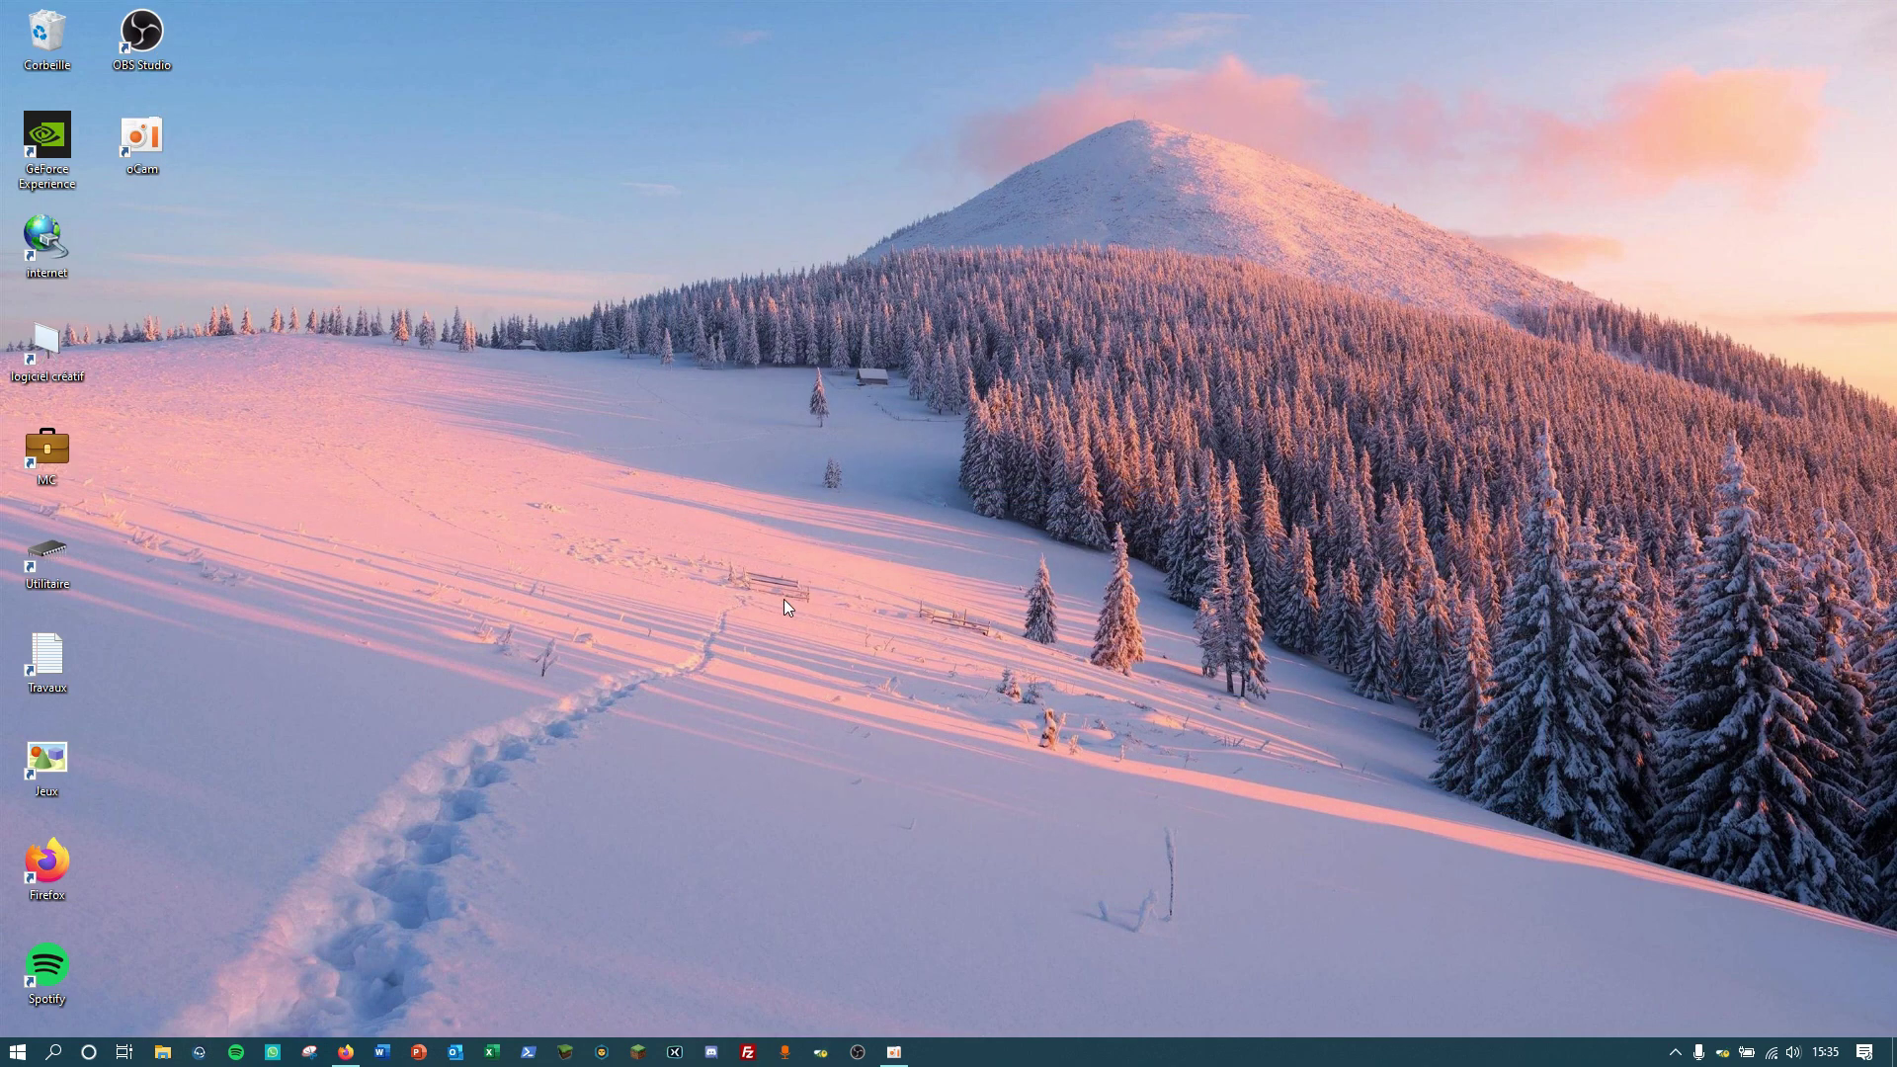
left_click_drag(433, 103, 1431, 833)
- Switch to Firefox and examine the Dollar Tech Club channel's name and subscriber line on YouTube
left_click(345, 1051)
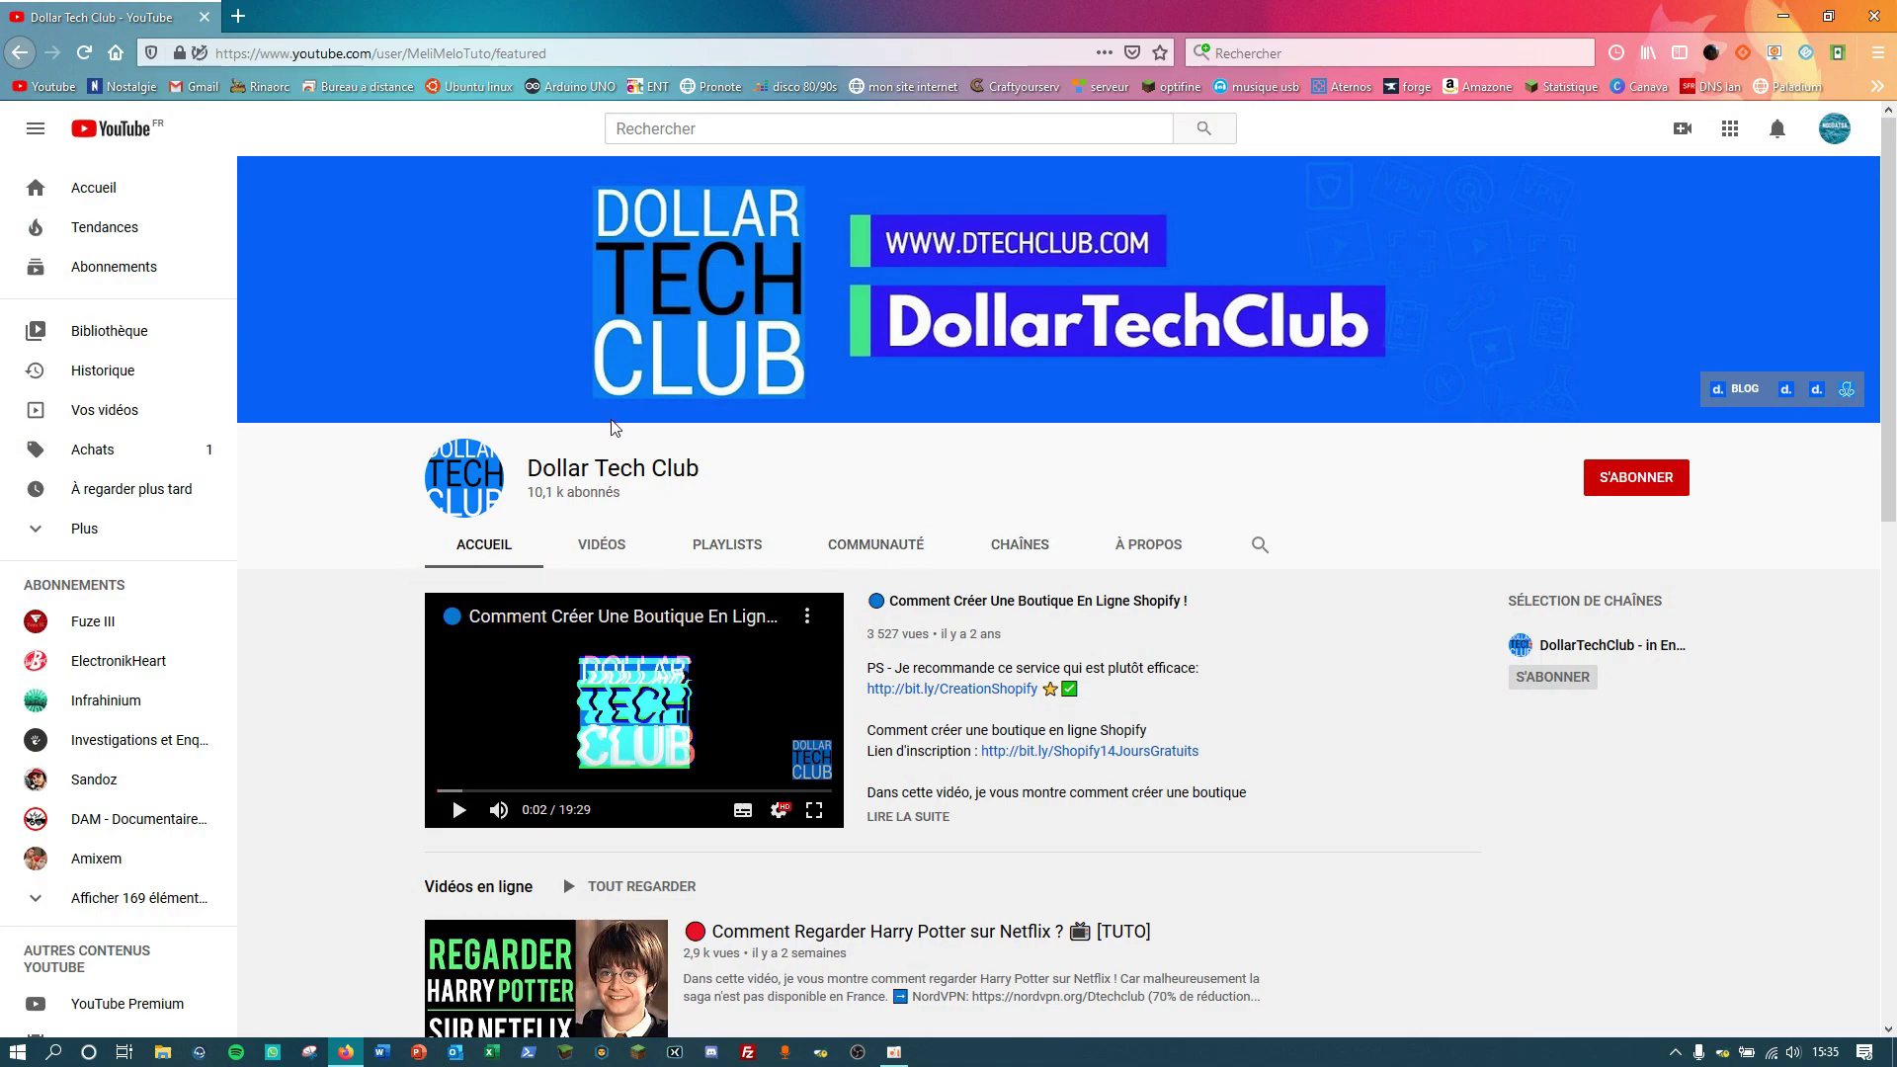
triple_click(585, 459)
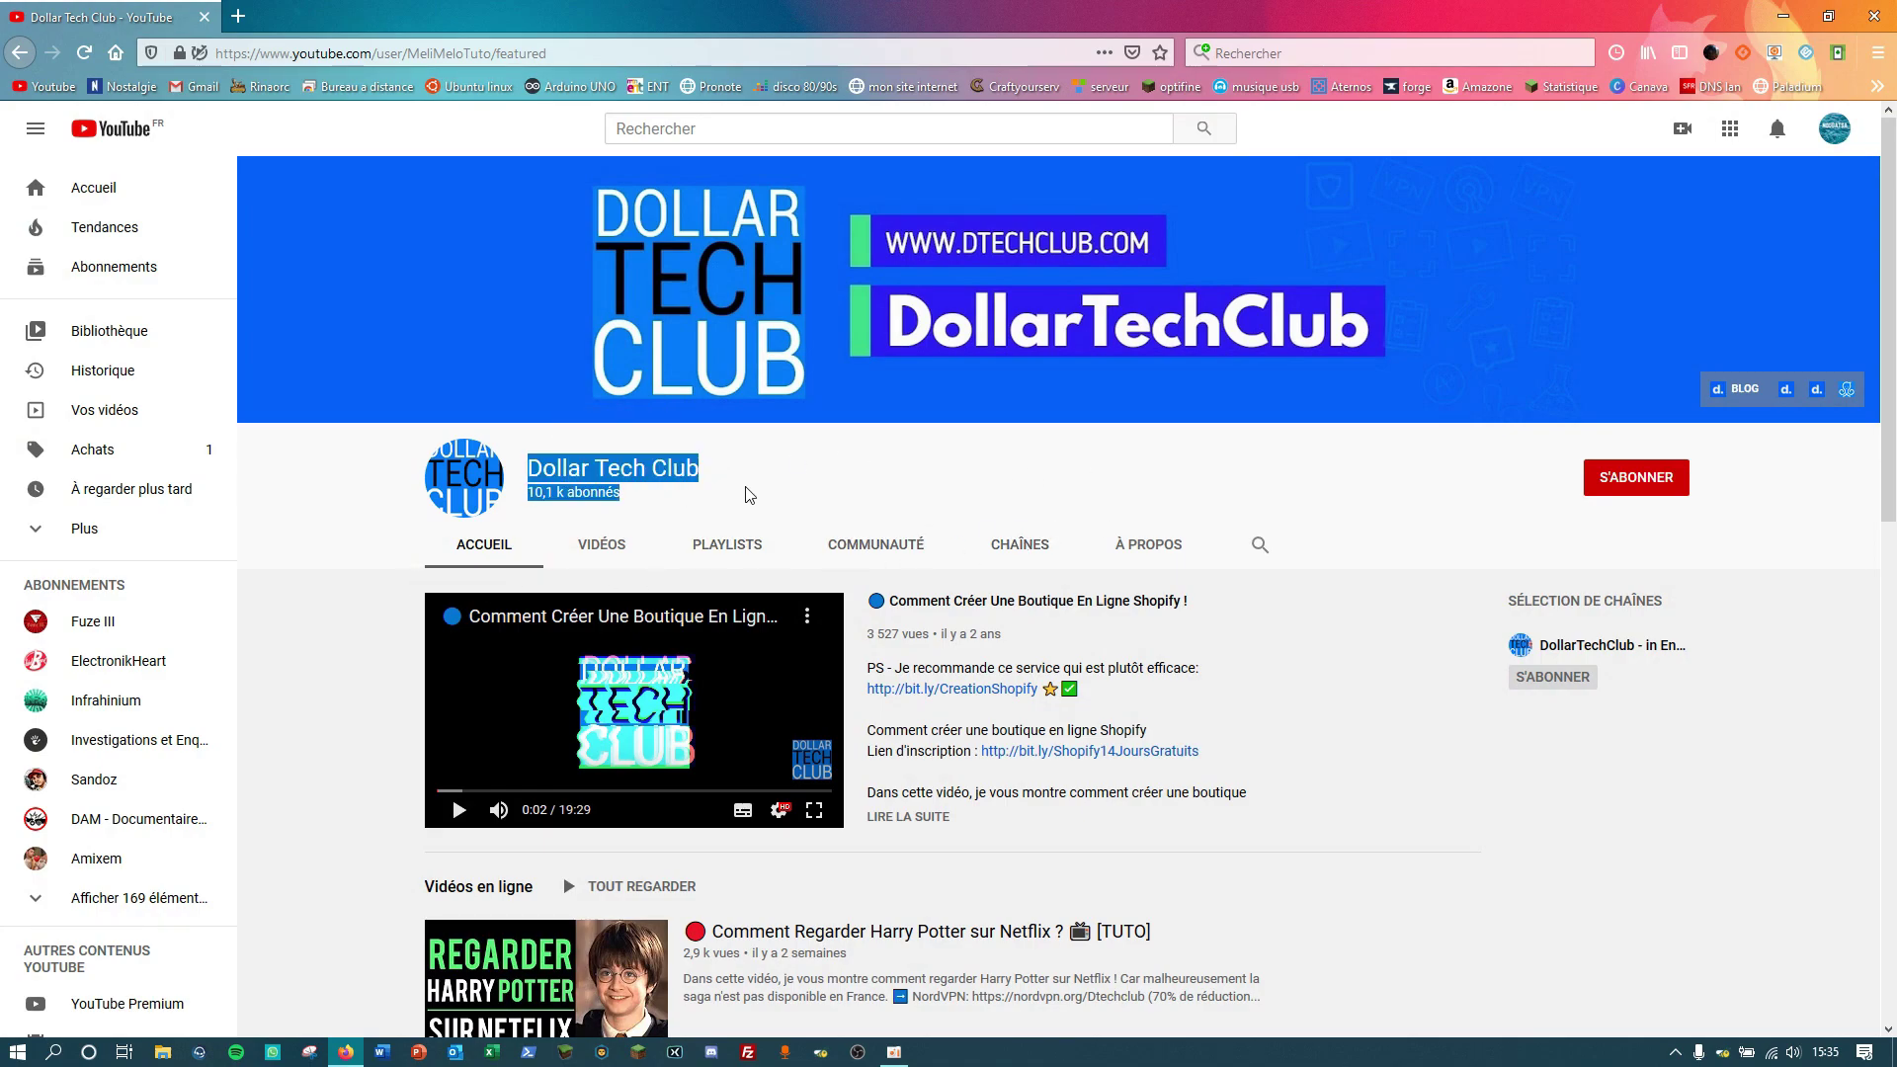
left_click(586, 454)
left_click_drag(524, 466, 679, 507)
left_click(682, 504)
left_click_drag(531, 457, 680, 506)
left_click(837, 493)
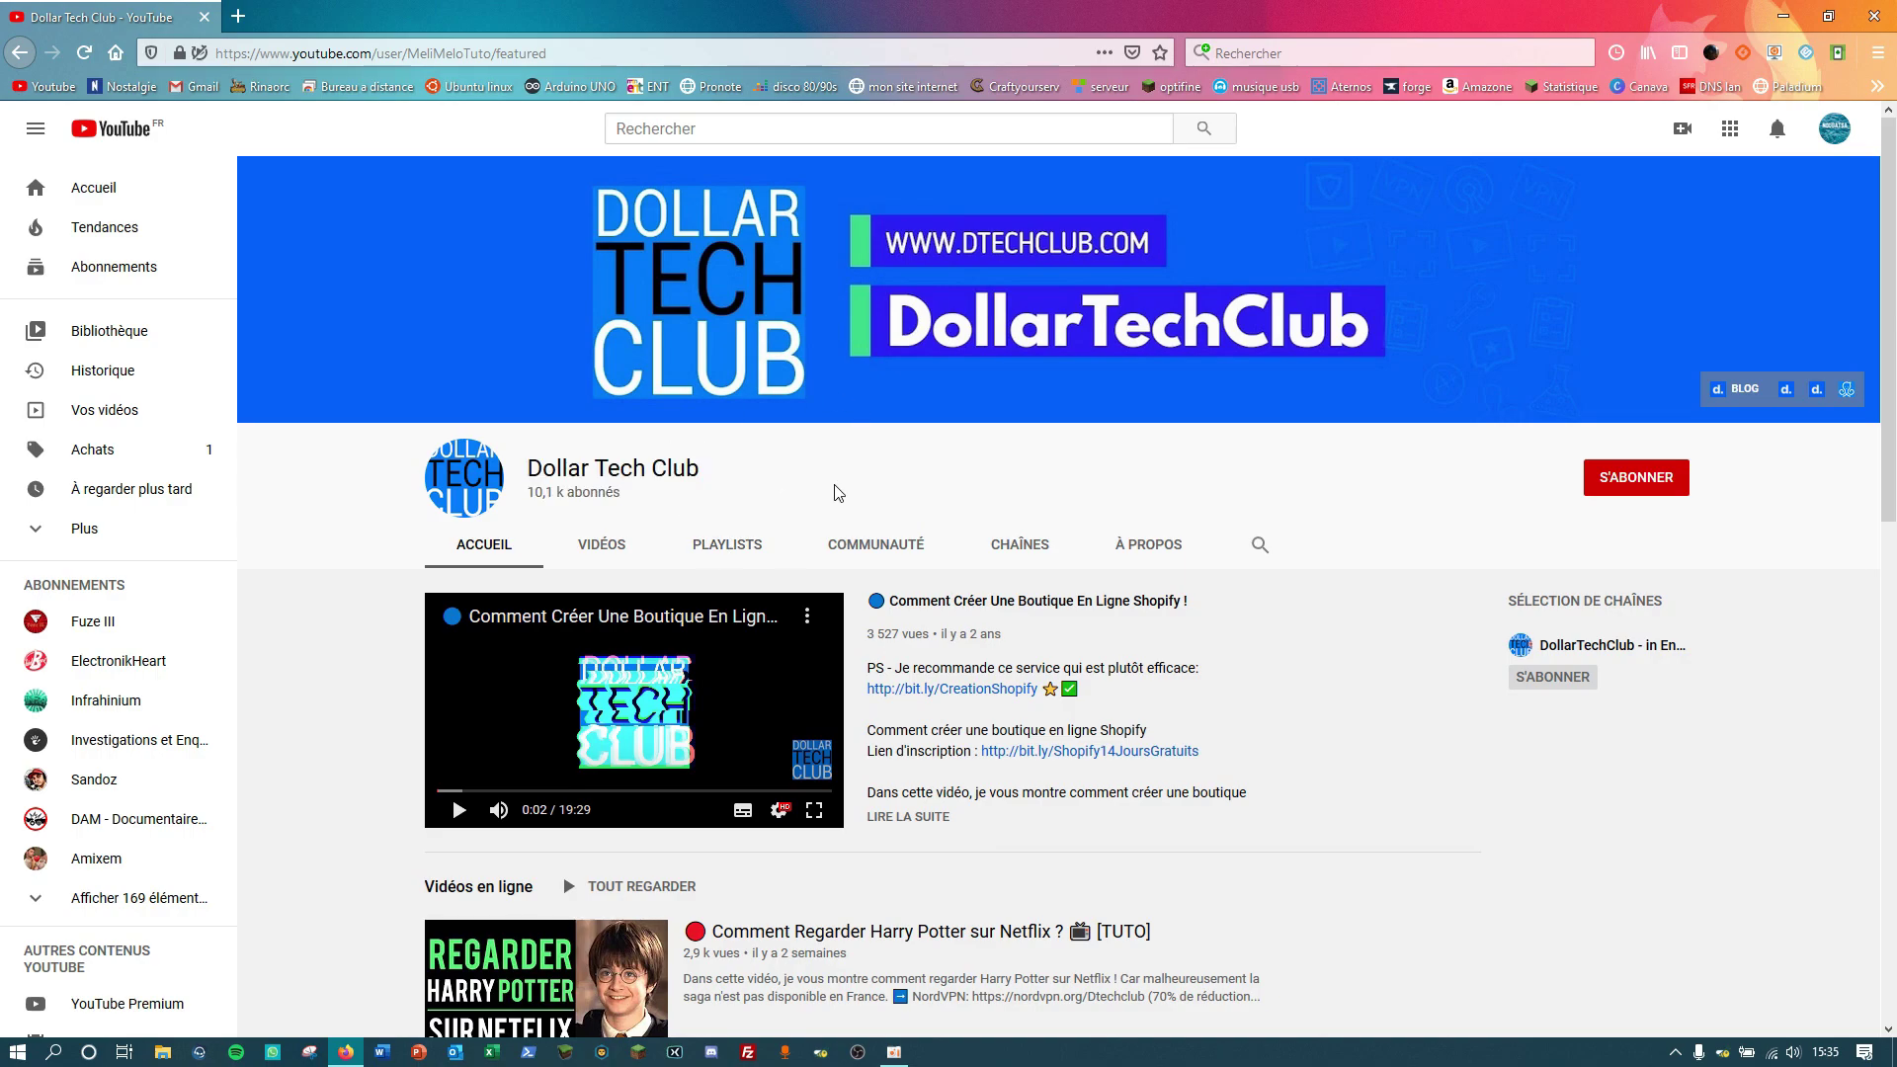
left_click_drag(529, 469, 680, 516)
left_click_drag(527, 460, 694, 510)
left_click_drag(532, 459, 660, 502)
left_click(667, 523)
- Look through the Dollar Tech Club channel's uploaded videos and its home page with playlists and popular videos
left_click(602, 544)
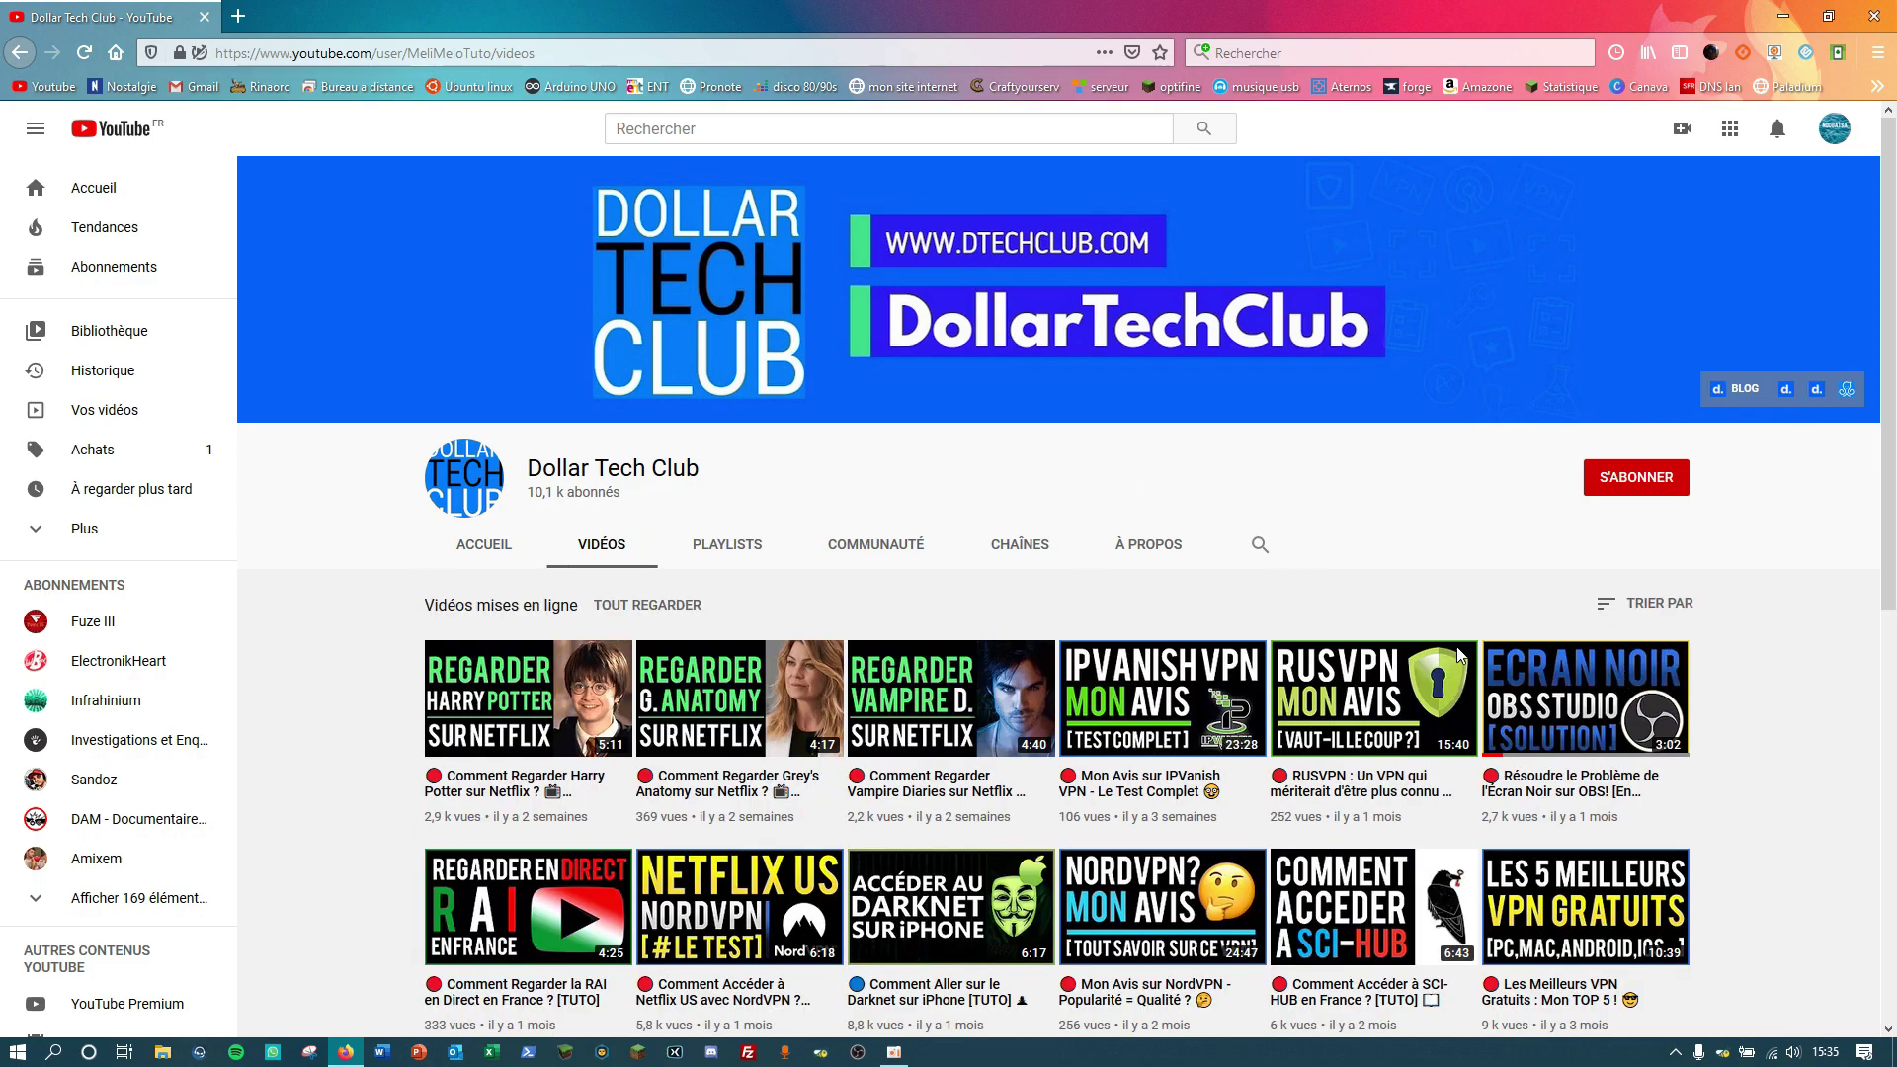
scroll(1650, 667, "down", 1)
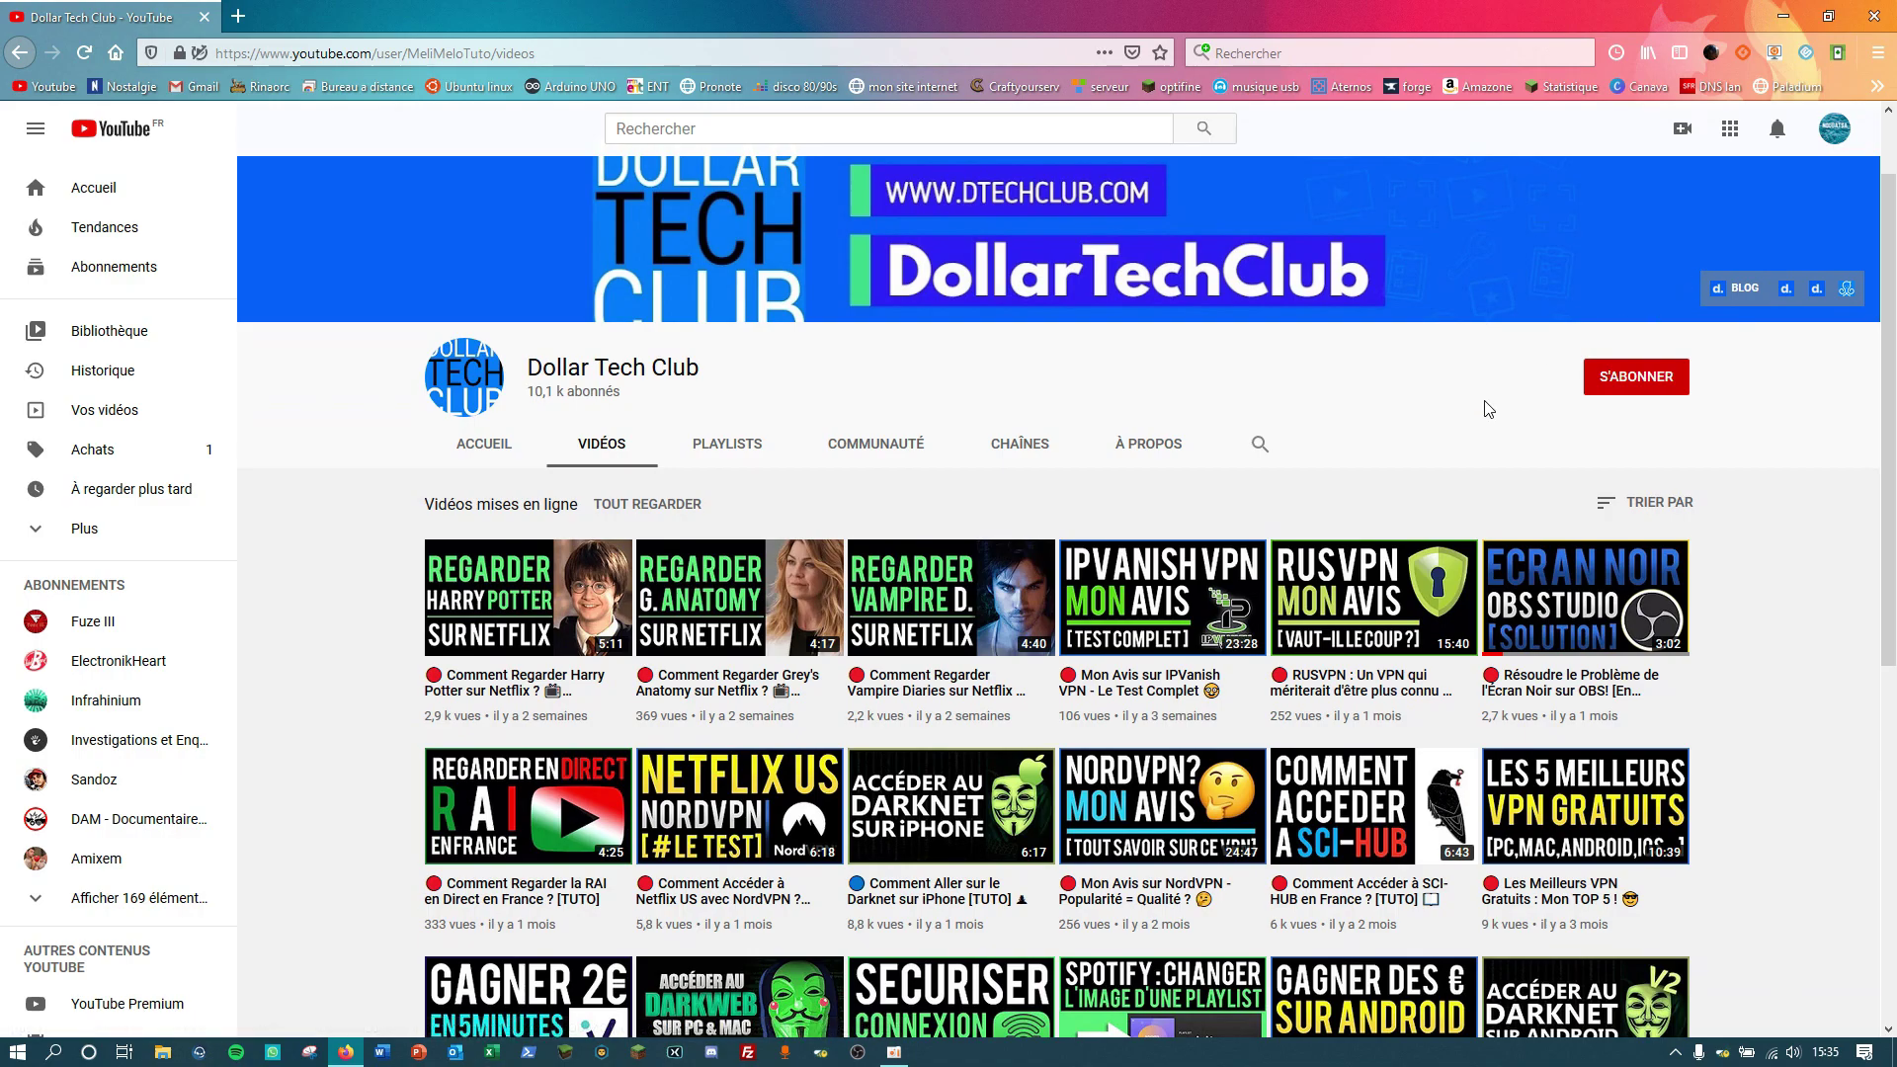
left_click(466, 447)
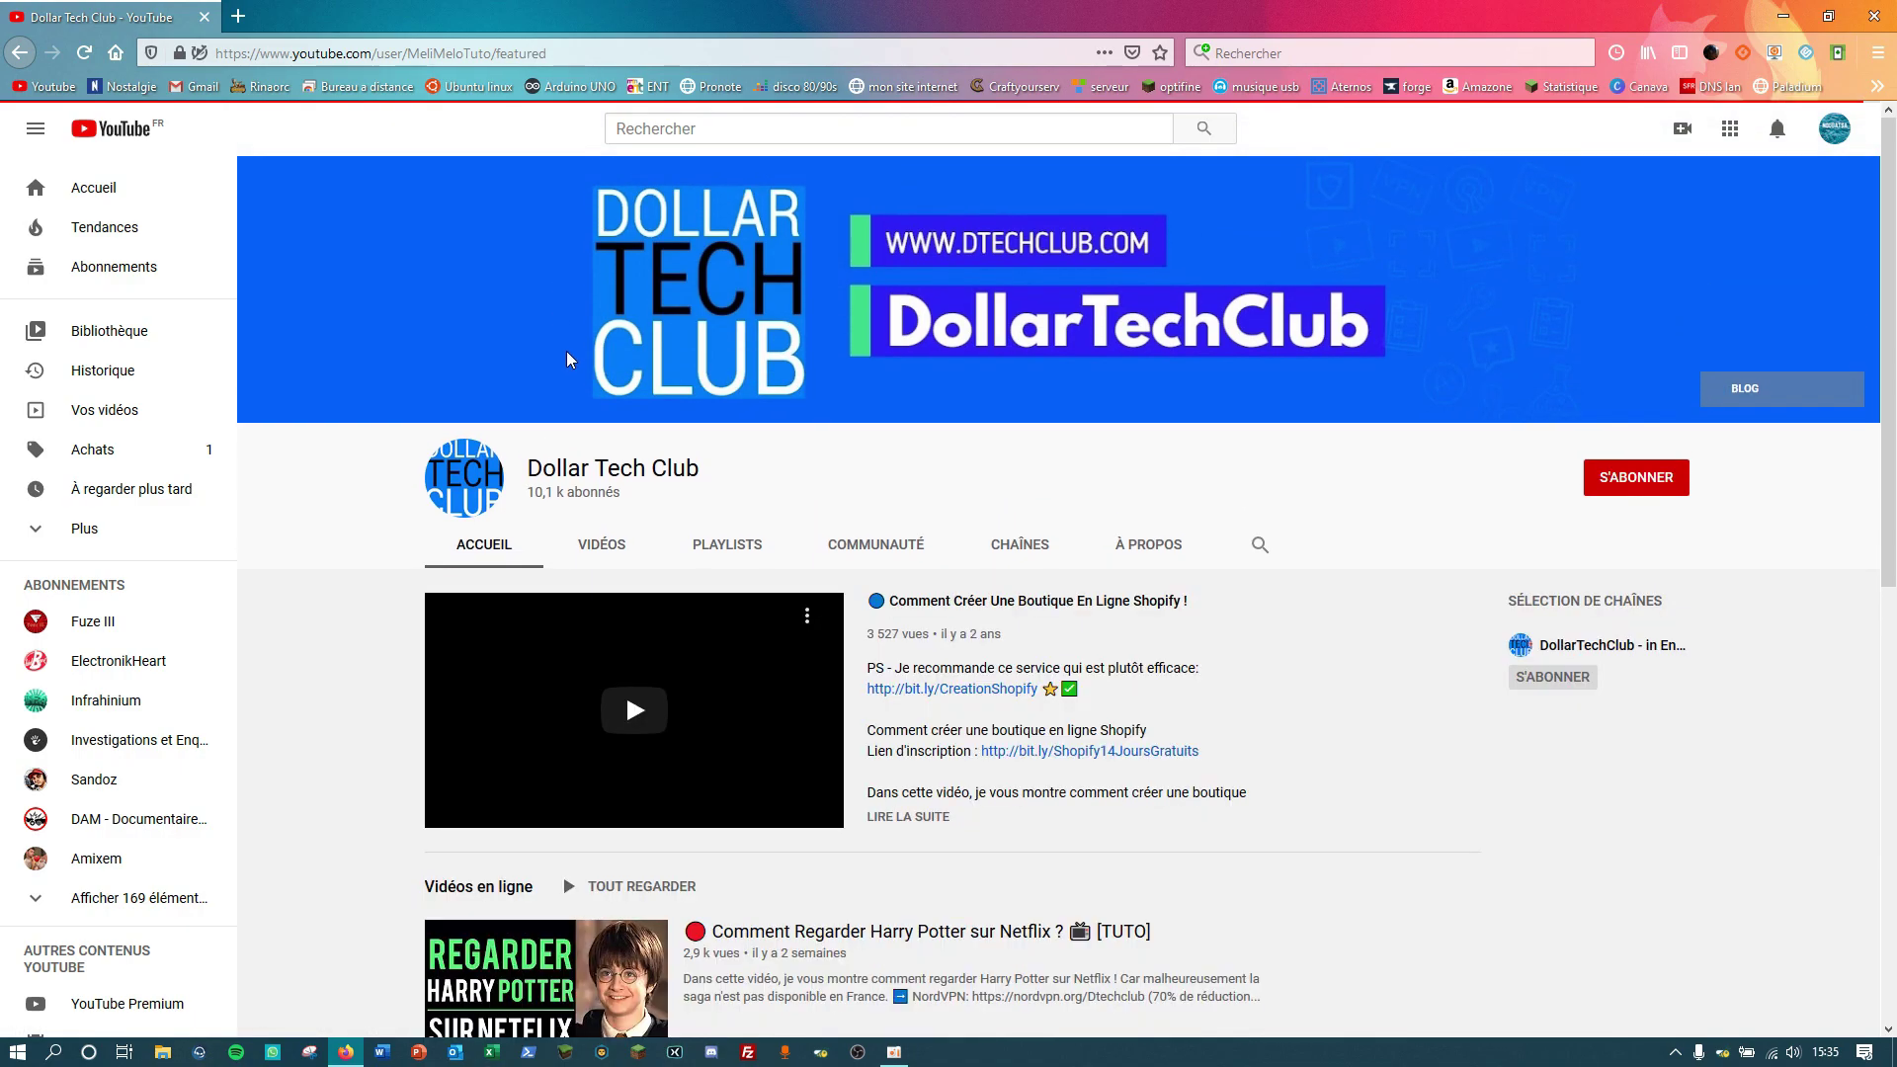
scroll(858, 460, "down", 8)
scroll(857, 460, "down", 5)
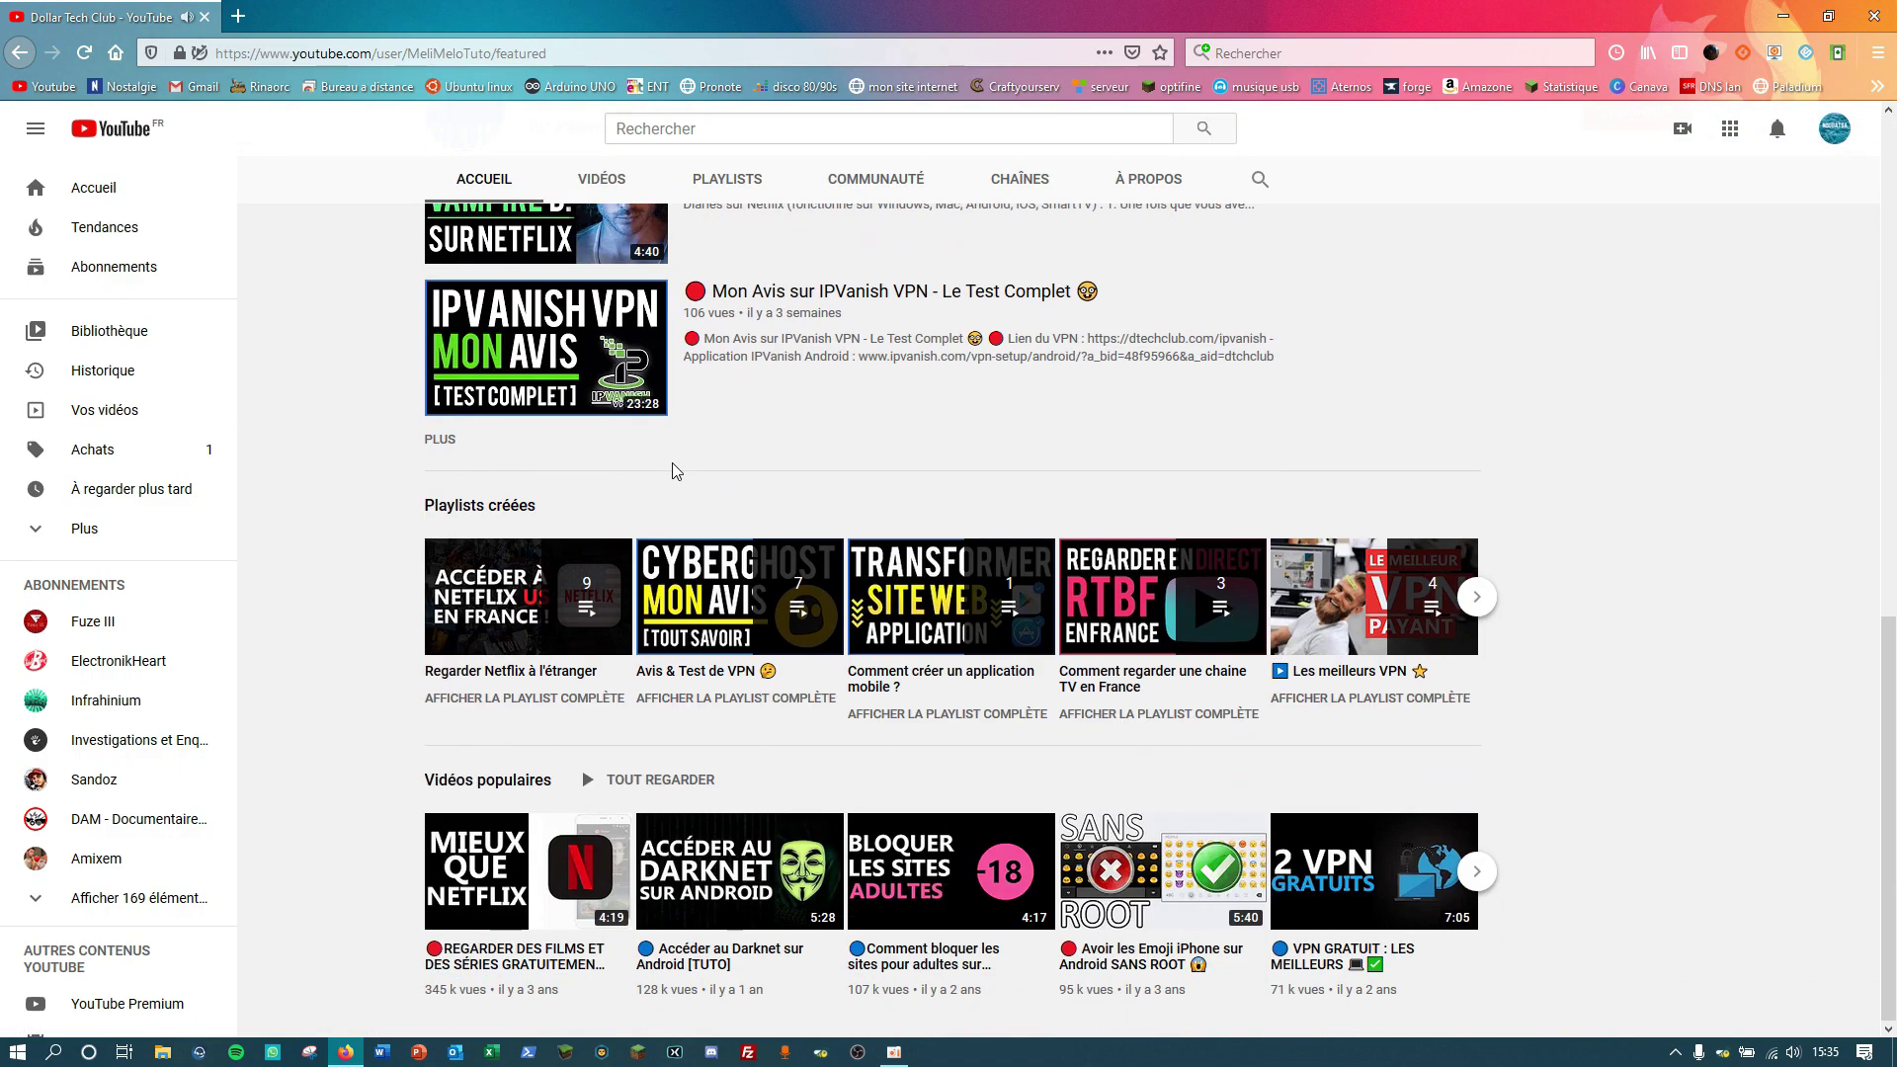
scroll(762, 488, "up", 8)
scroll(762, 488, "up", 5)
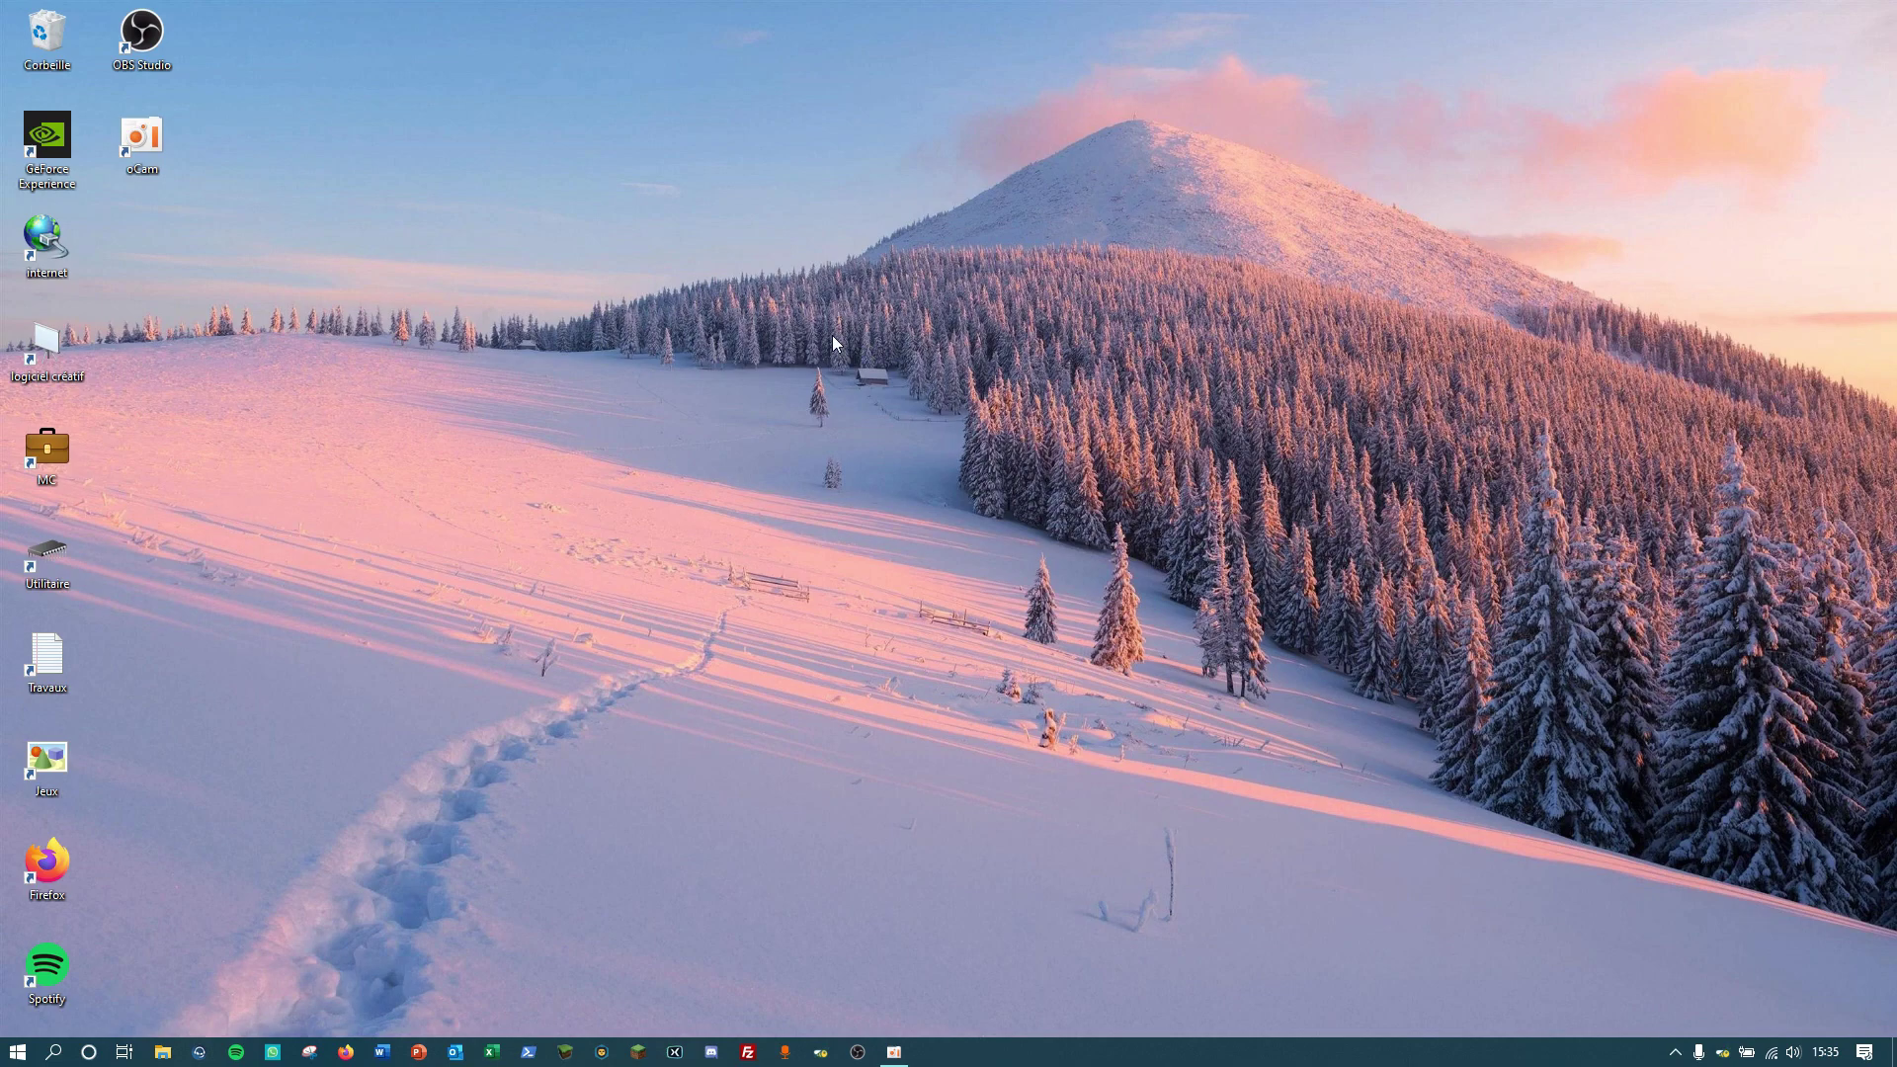
- From the desktop's display settings, find Paramètres graphiques by searching "graphi" and start browsing Ce PC for a classic application
right_click(567, 304)
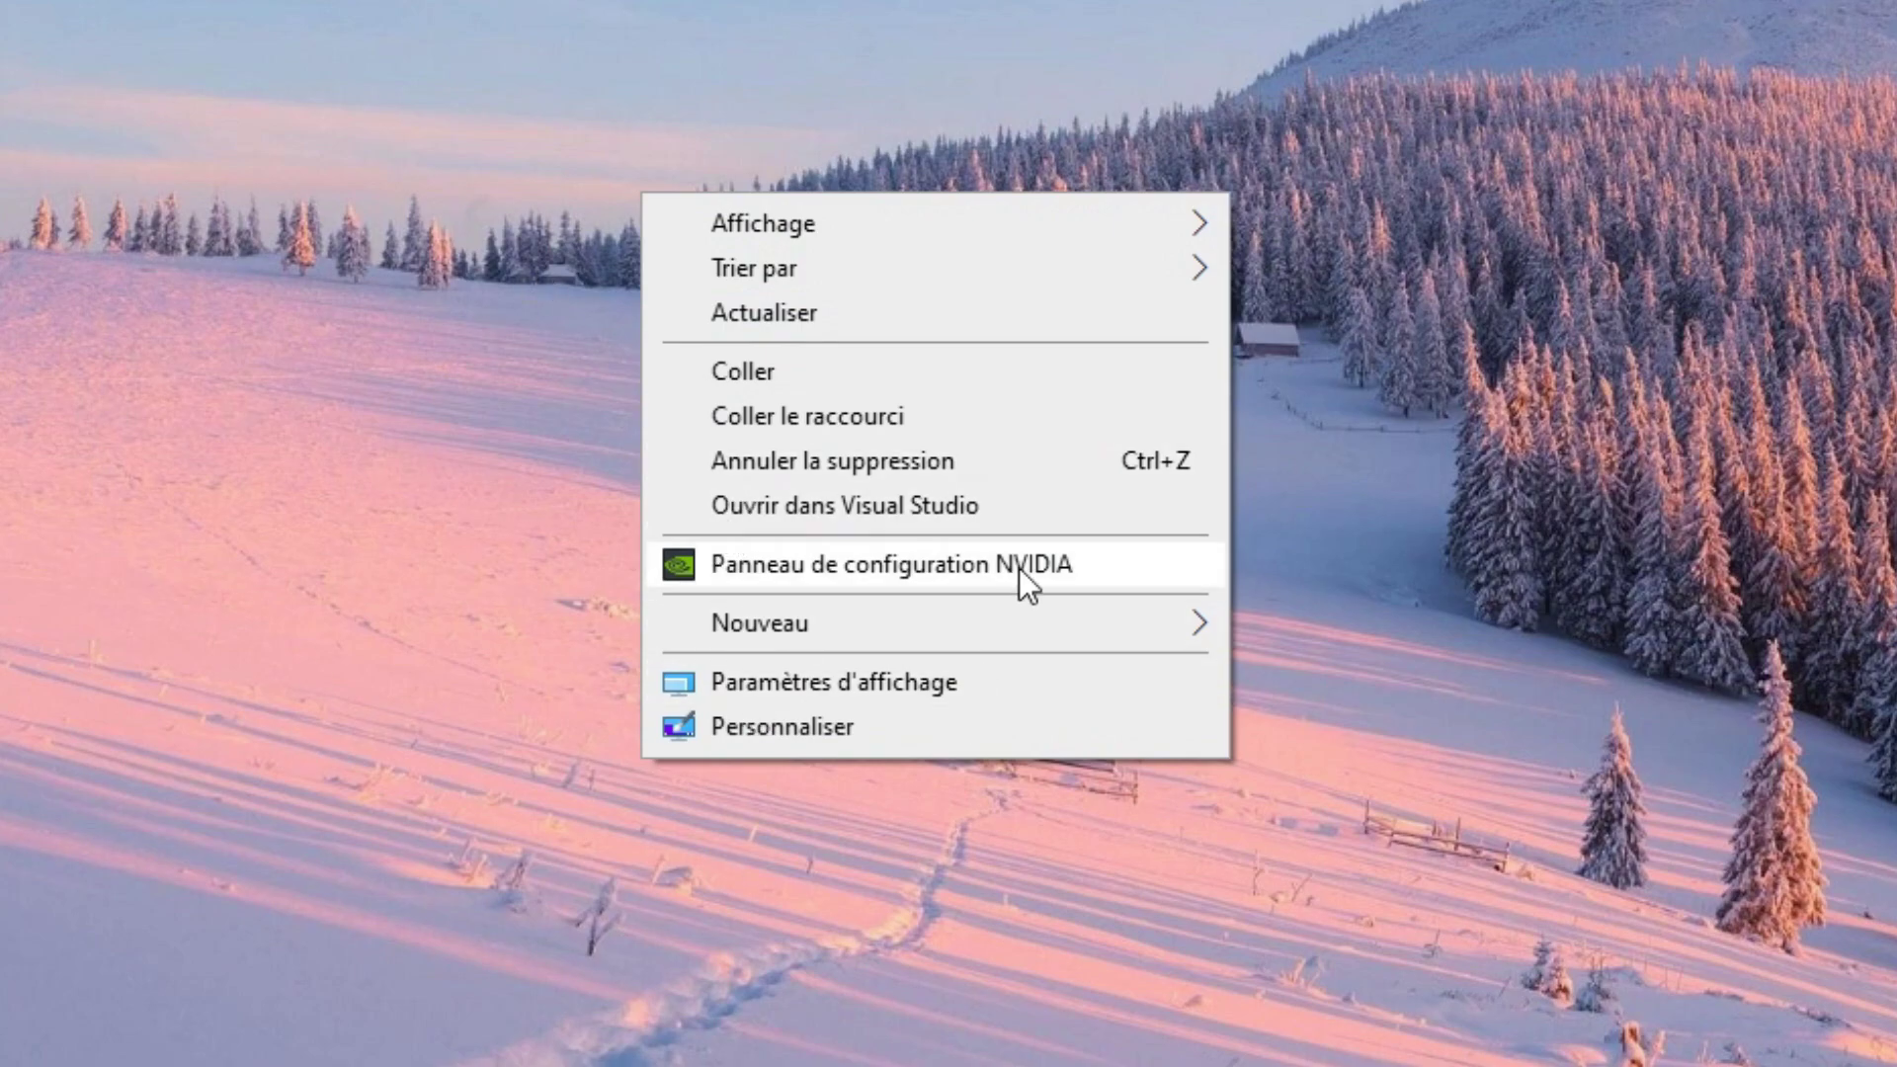
left_click(911, 681)
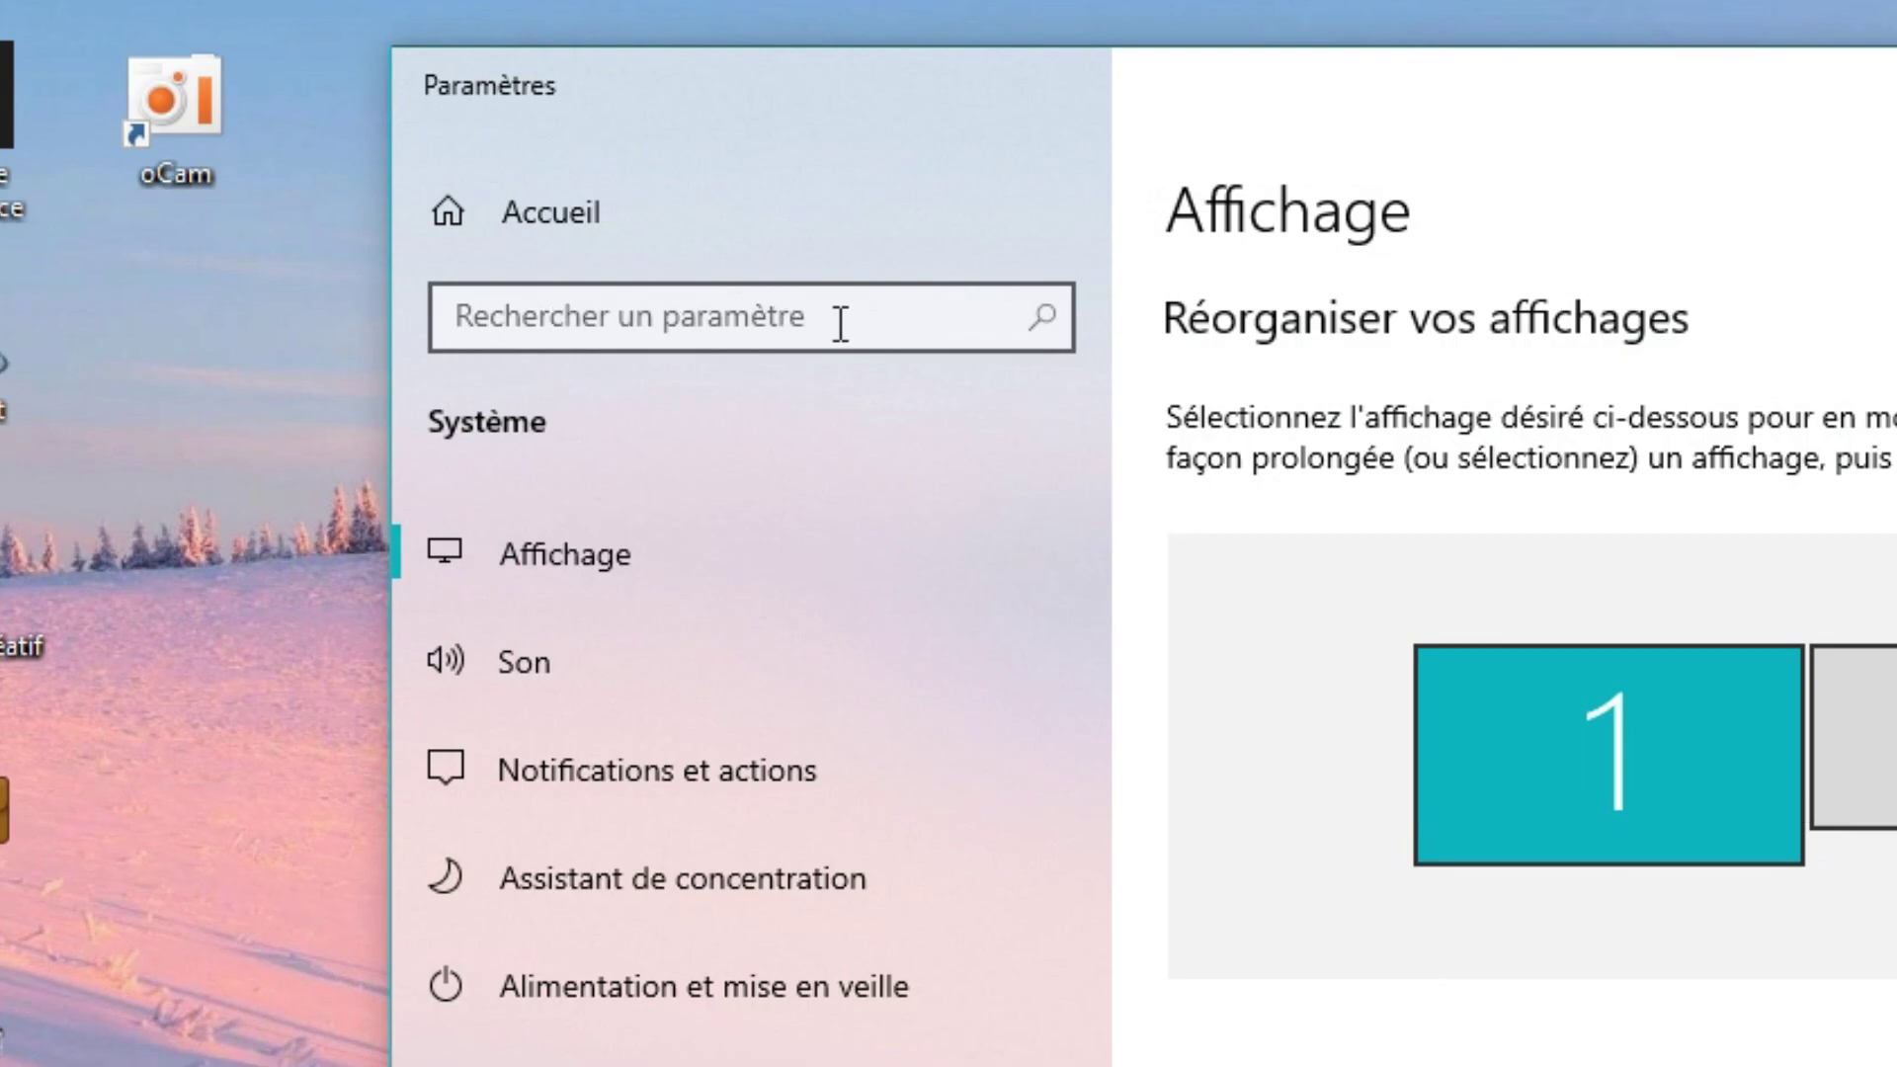
left_click(840, 324)
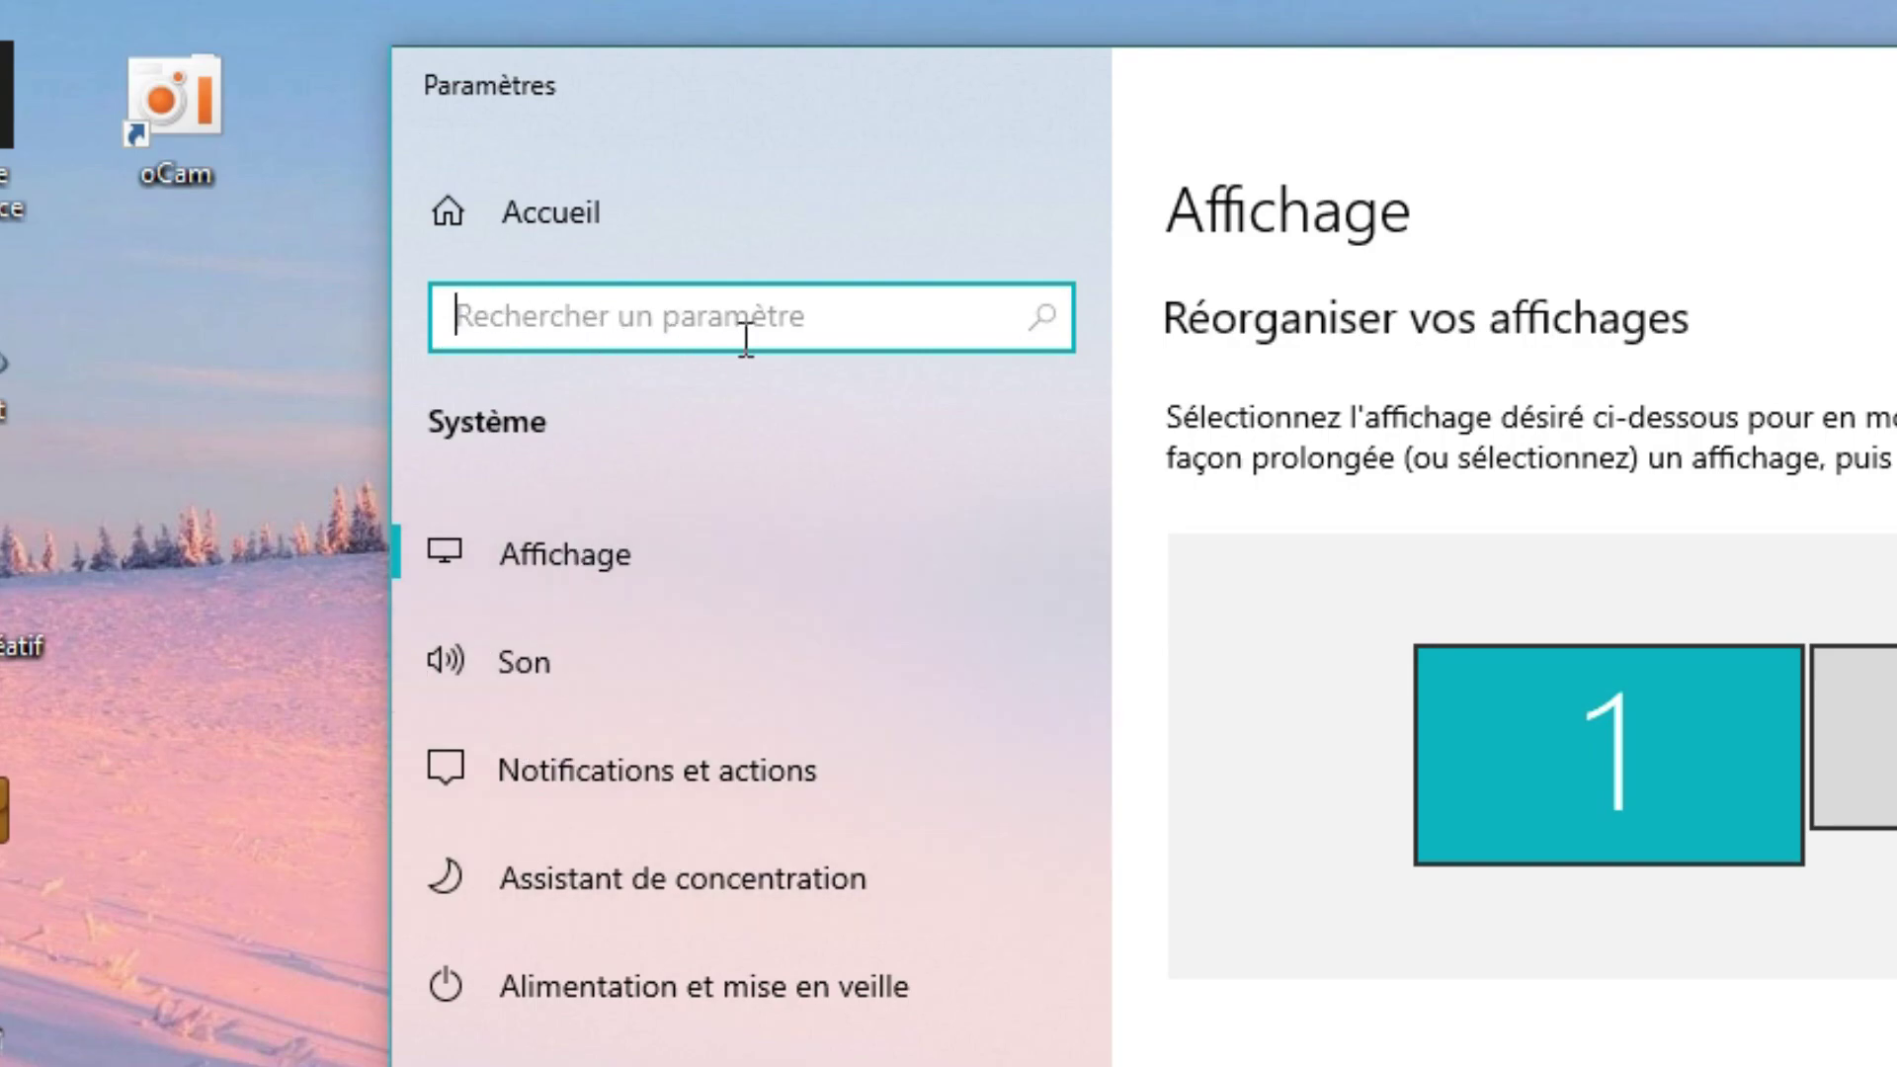
type("grac")
key("BackSpace")
type("phi")
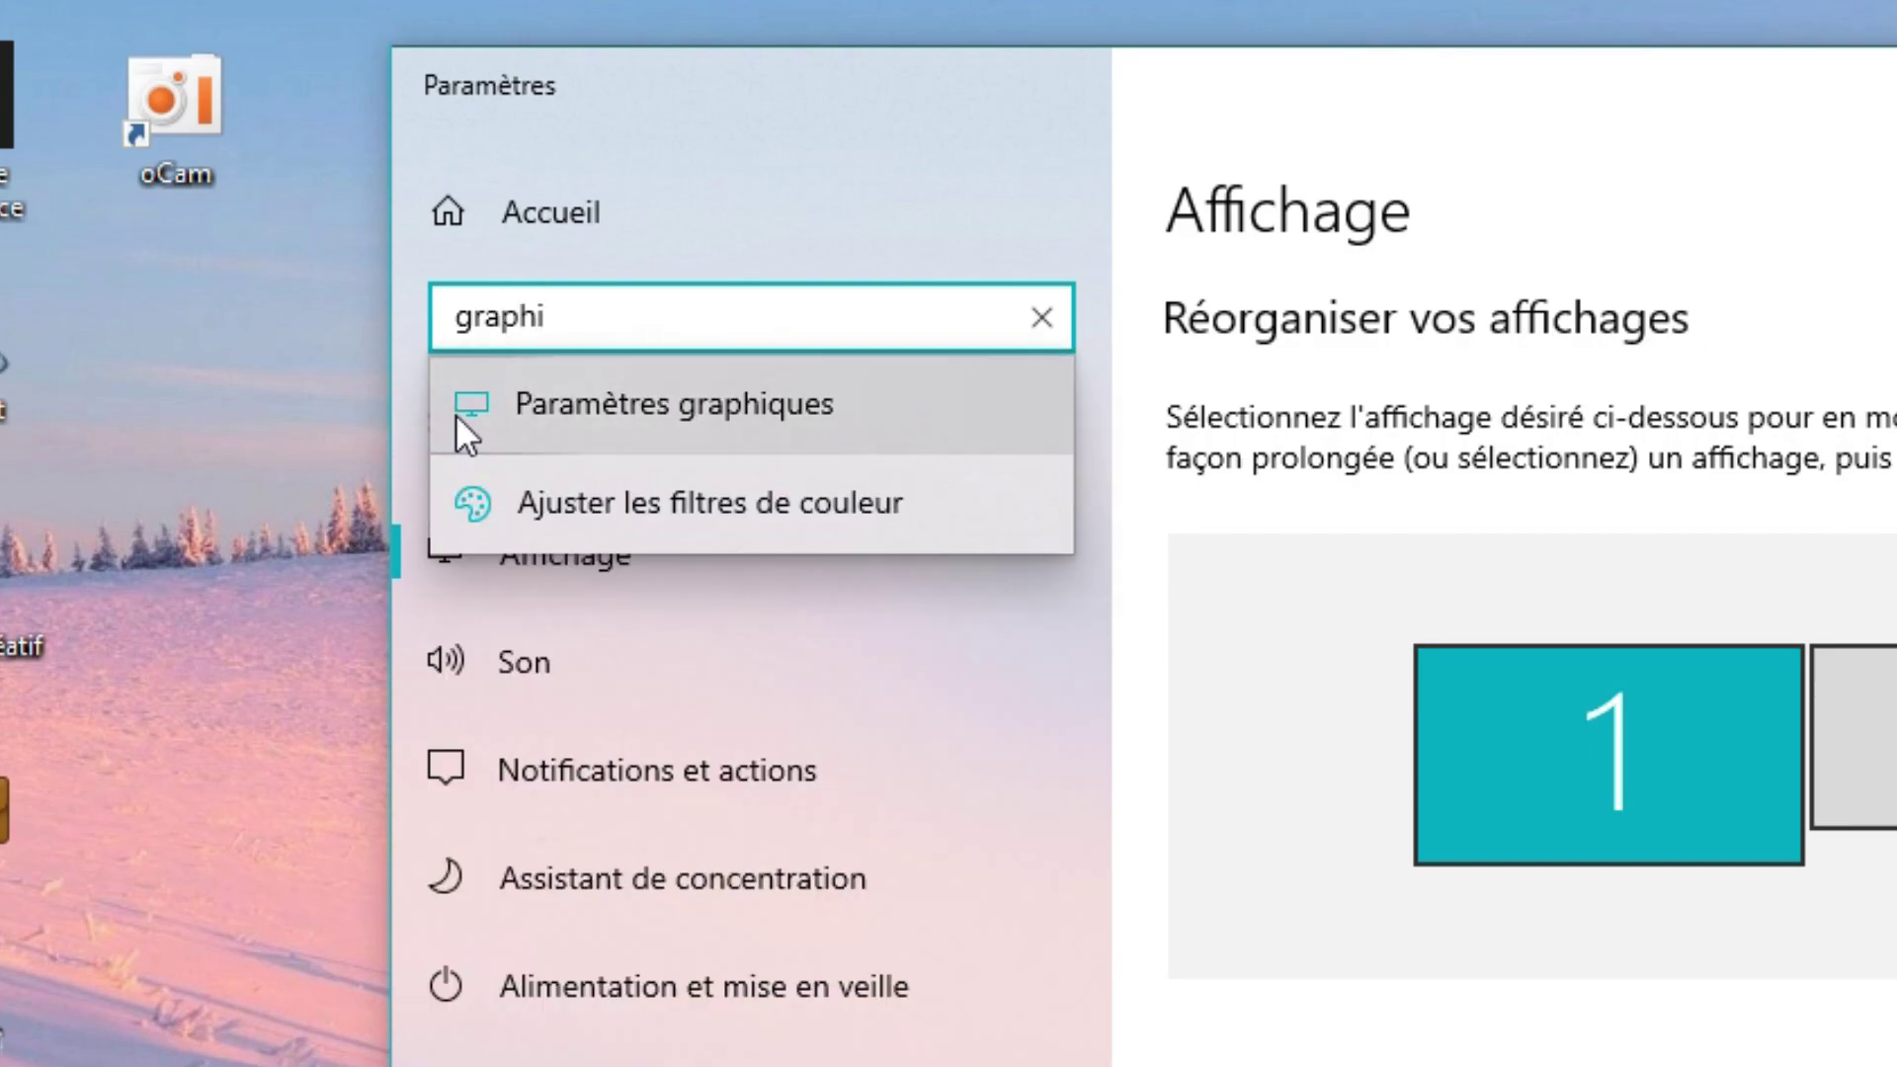
left_click(550, 407)
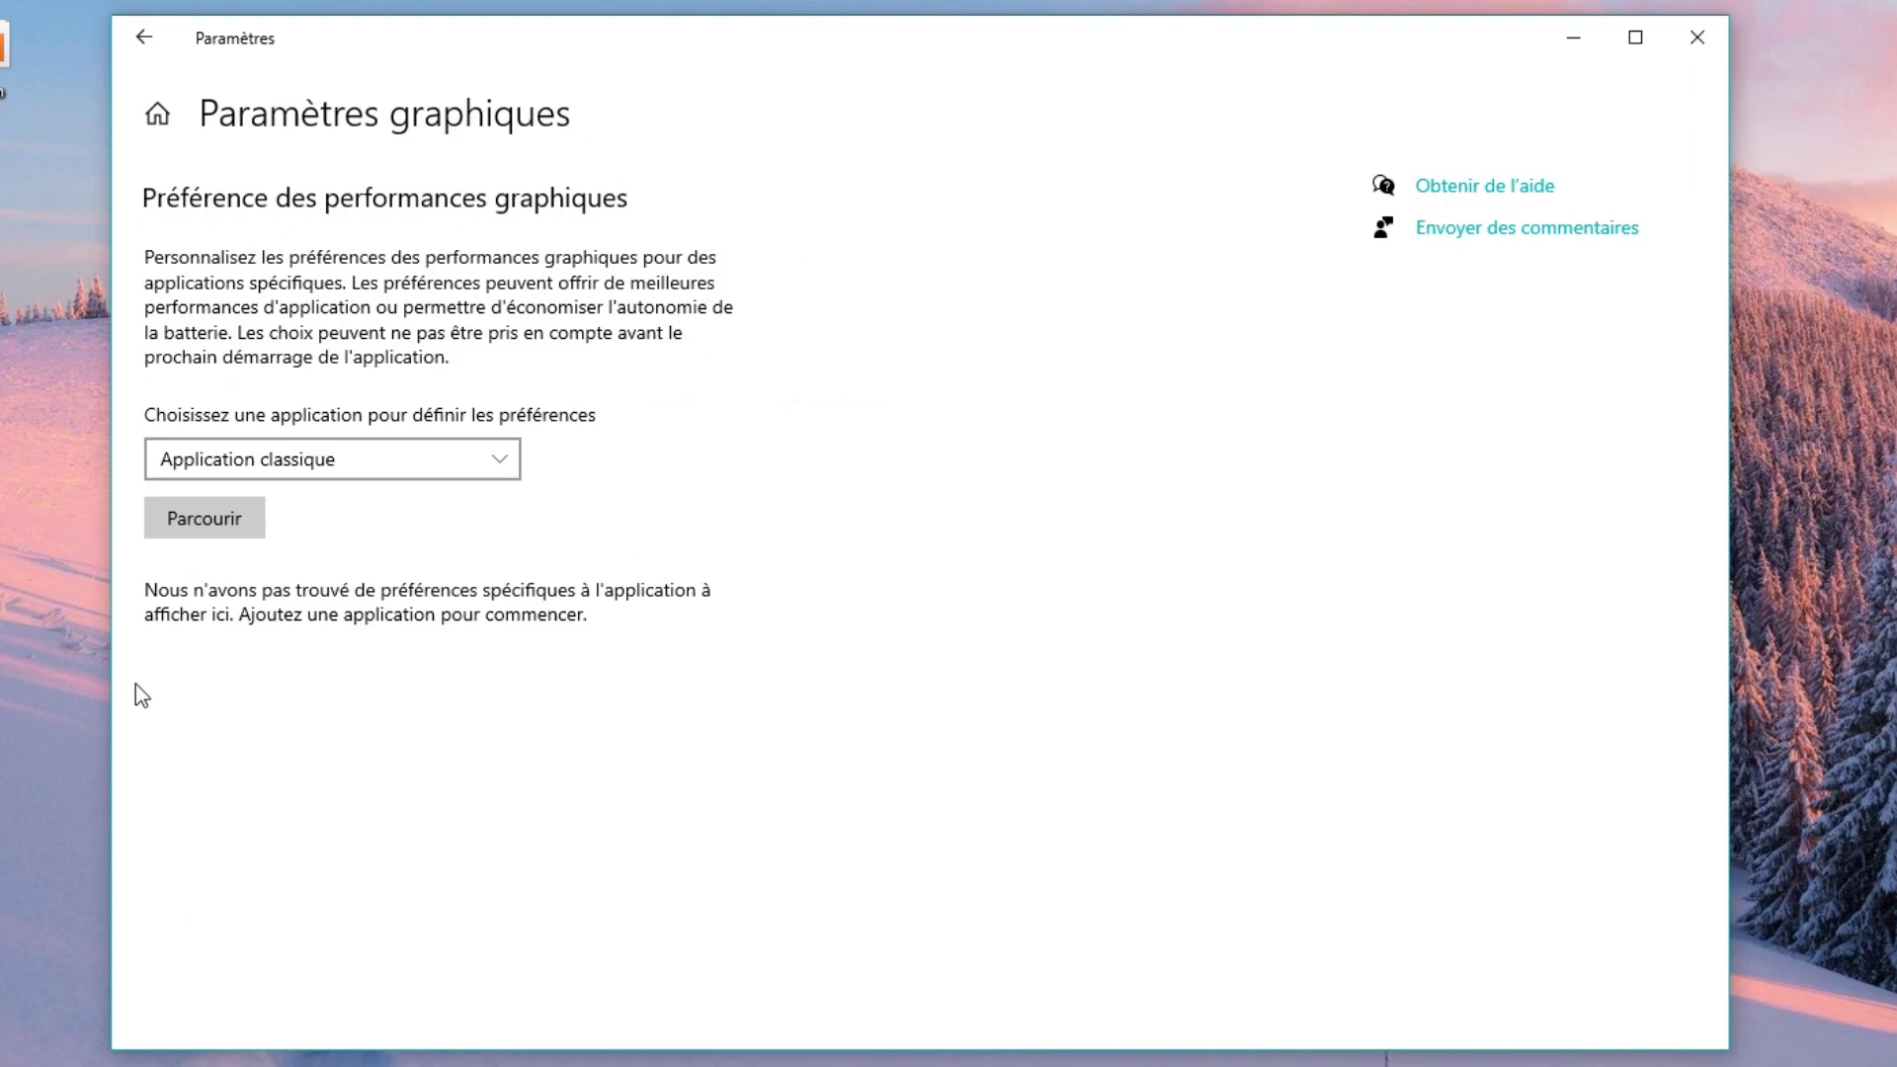
left_click(204, 524)
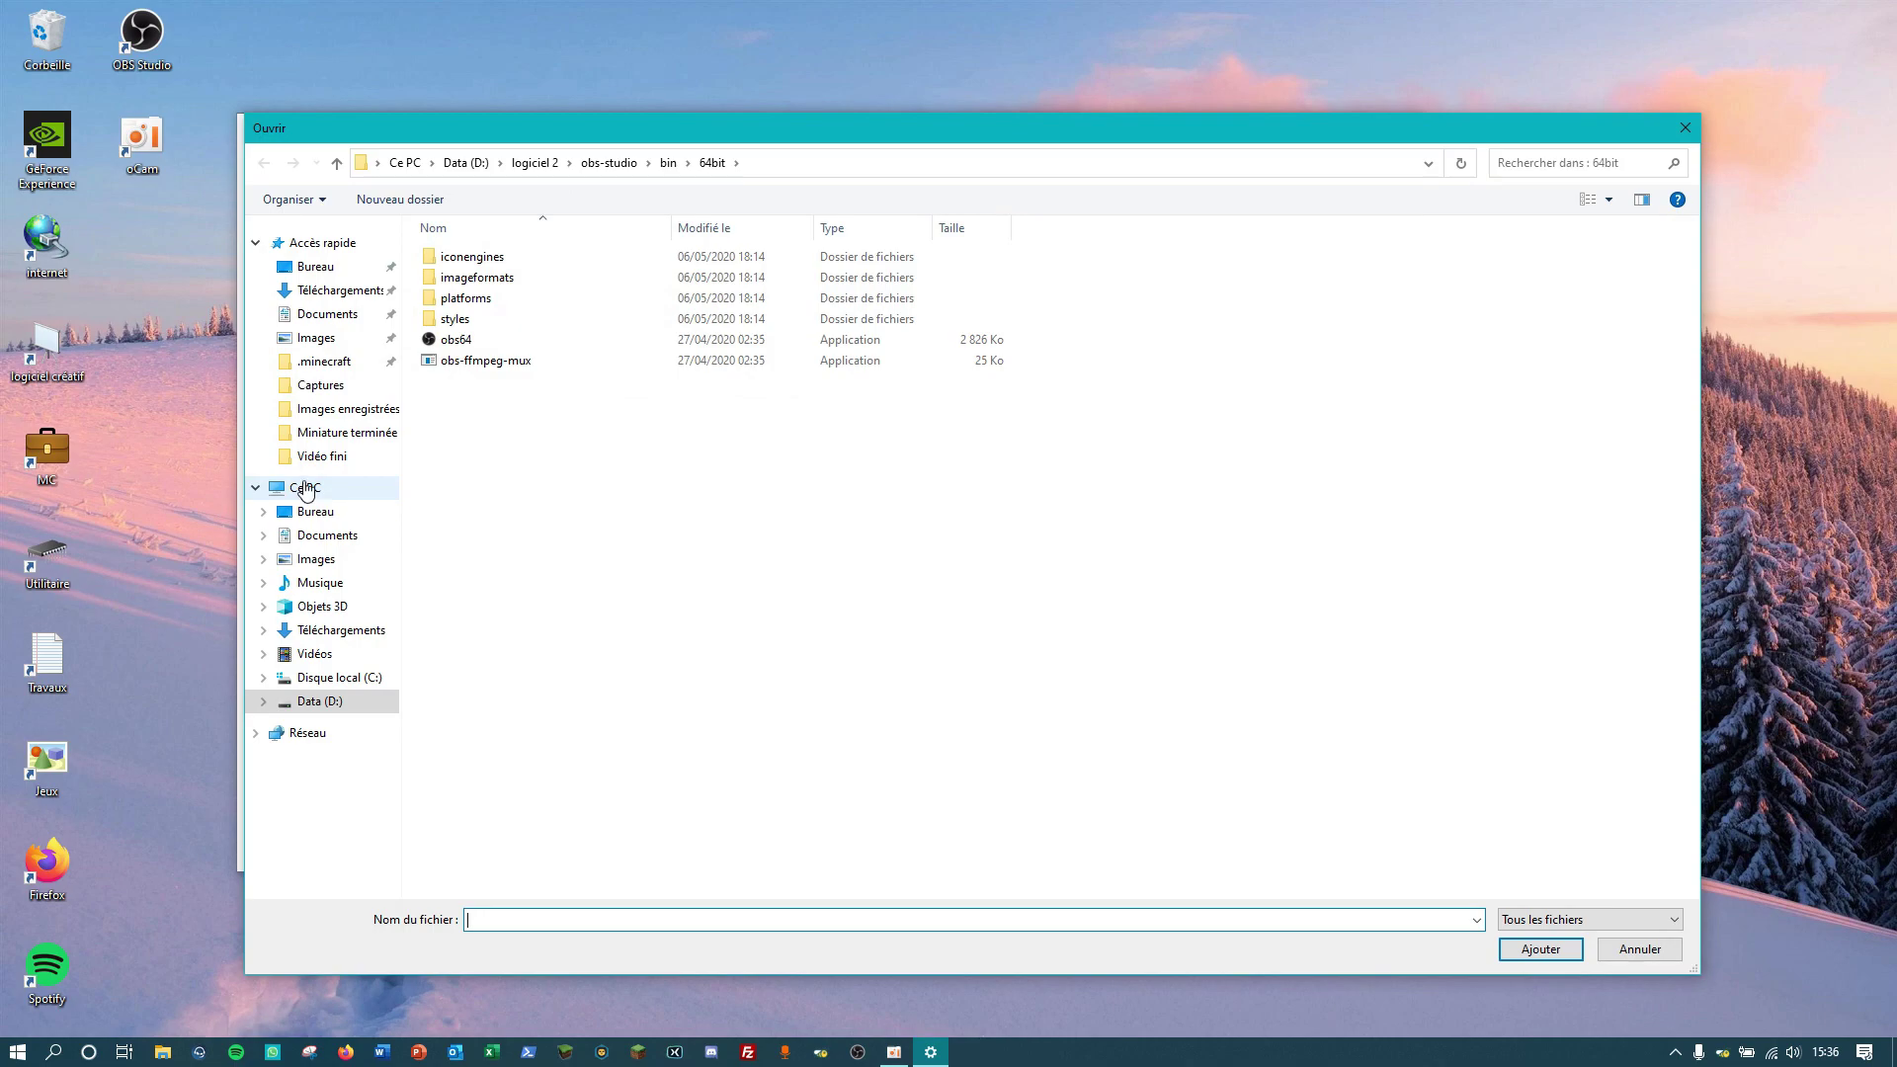
left_click(289, 489)
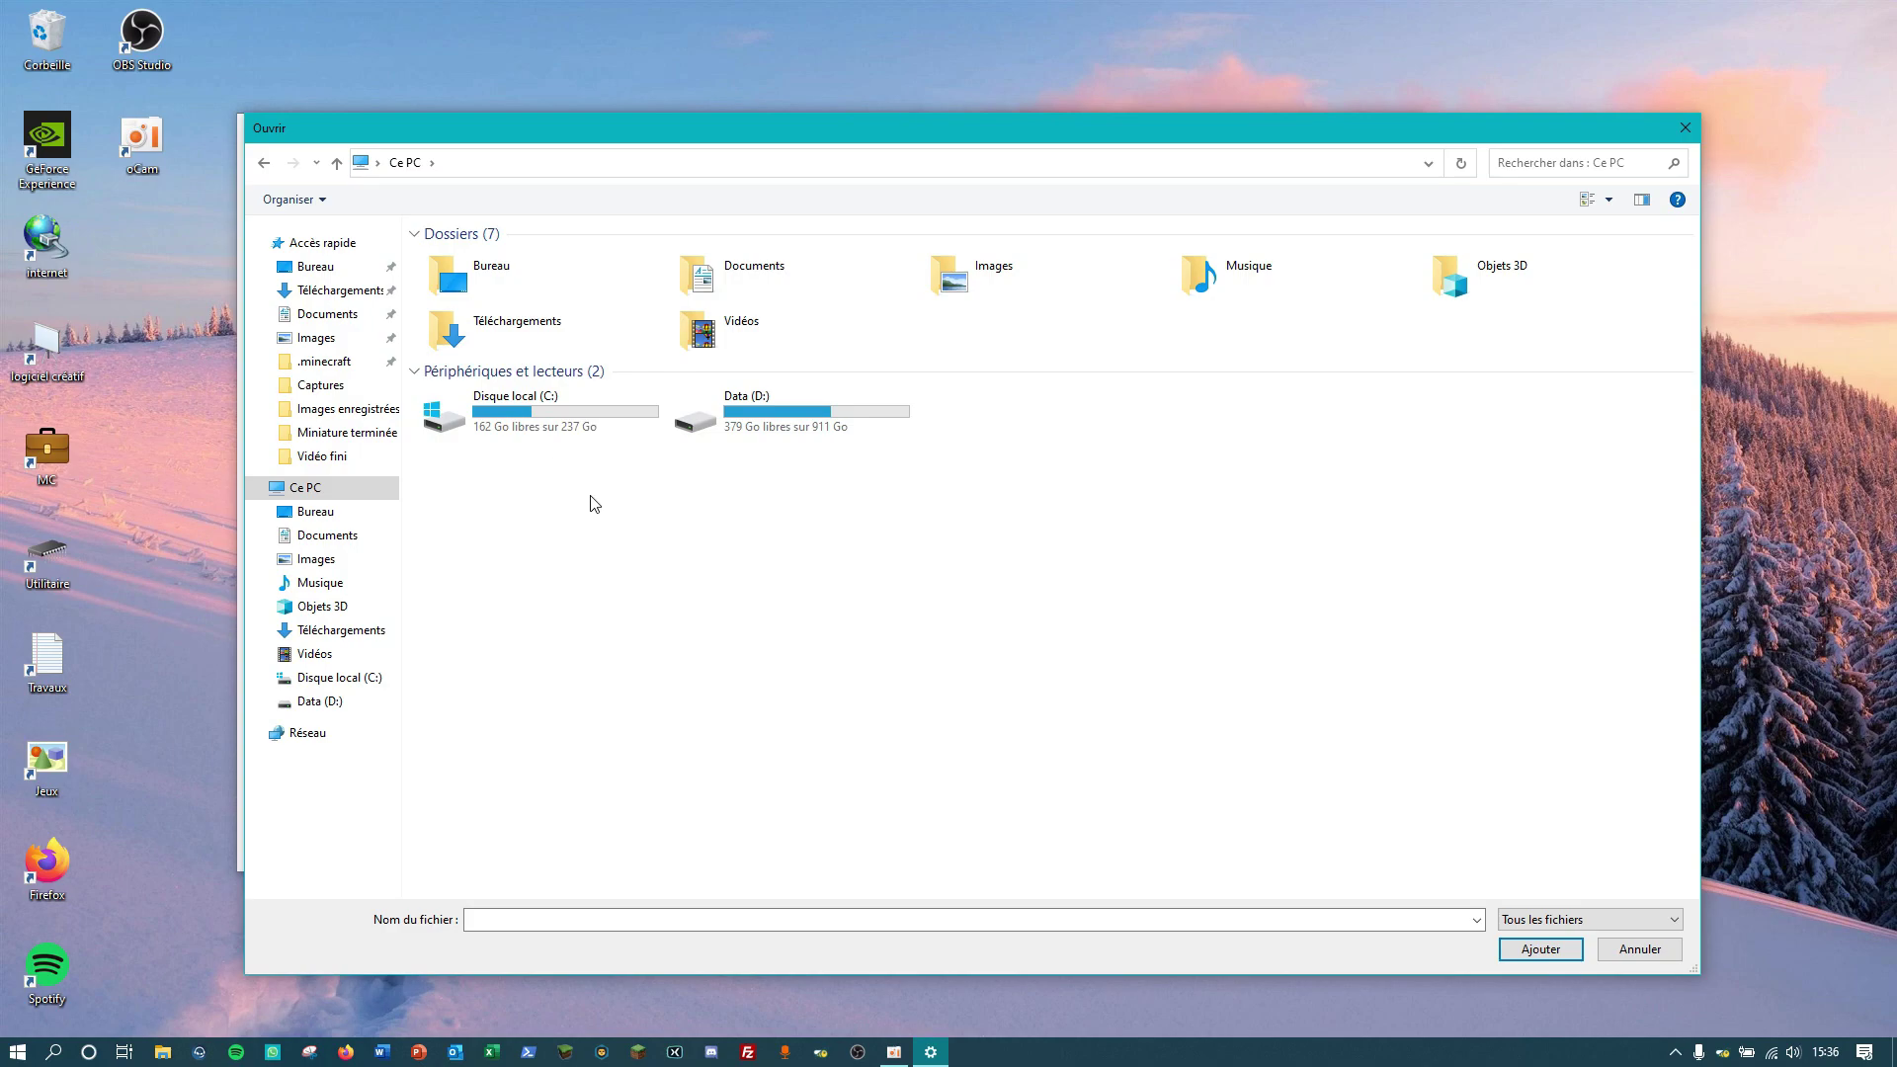
- Search Windows for "obs" and trace the OBS Studio (64bit) shortcut to its obs64 program folder, obs-studio\bin\64bit
key("super")
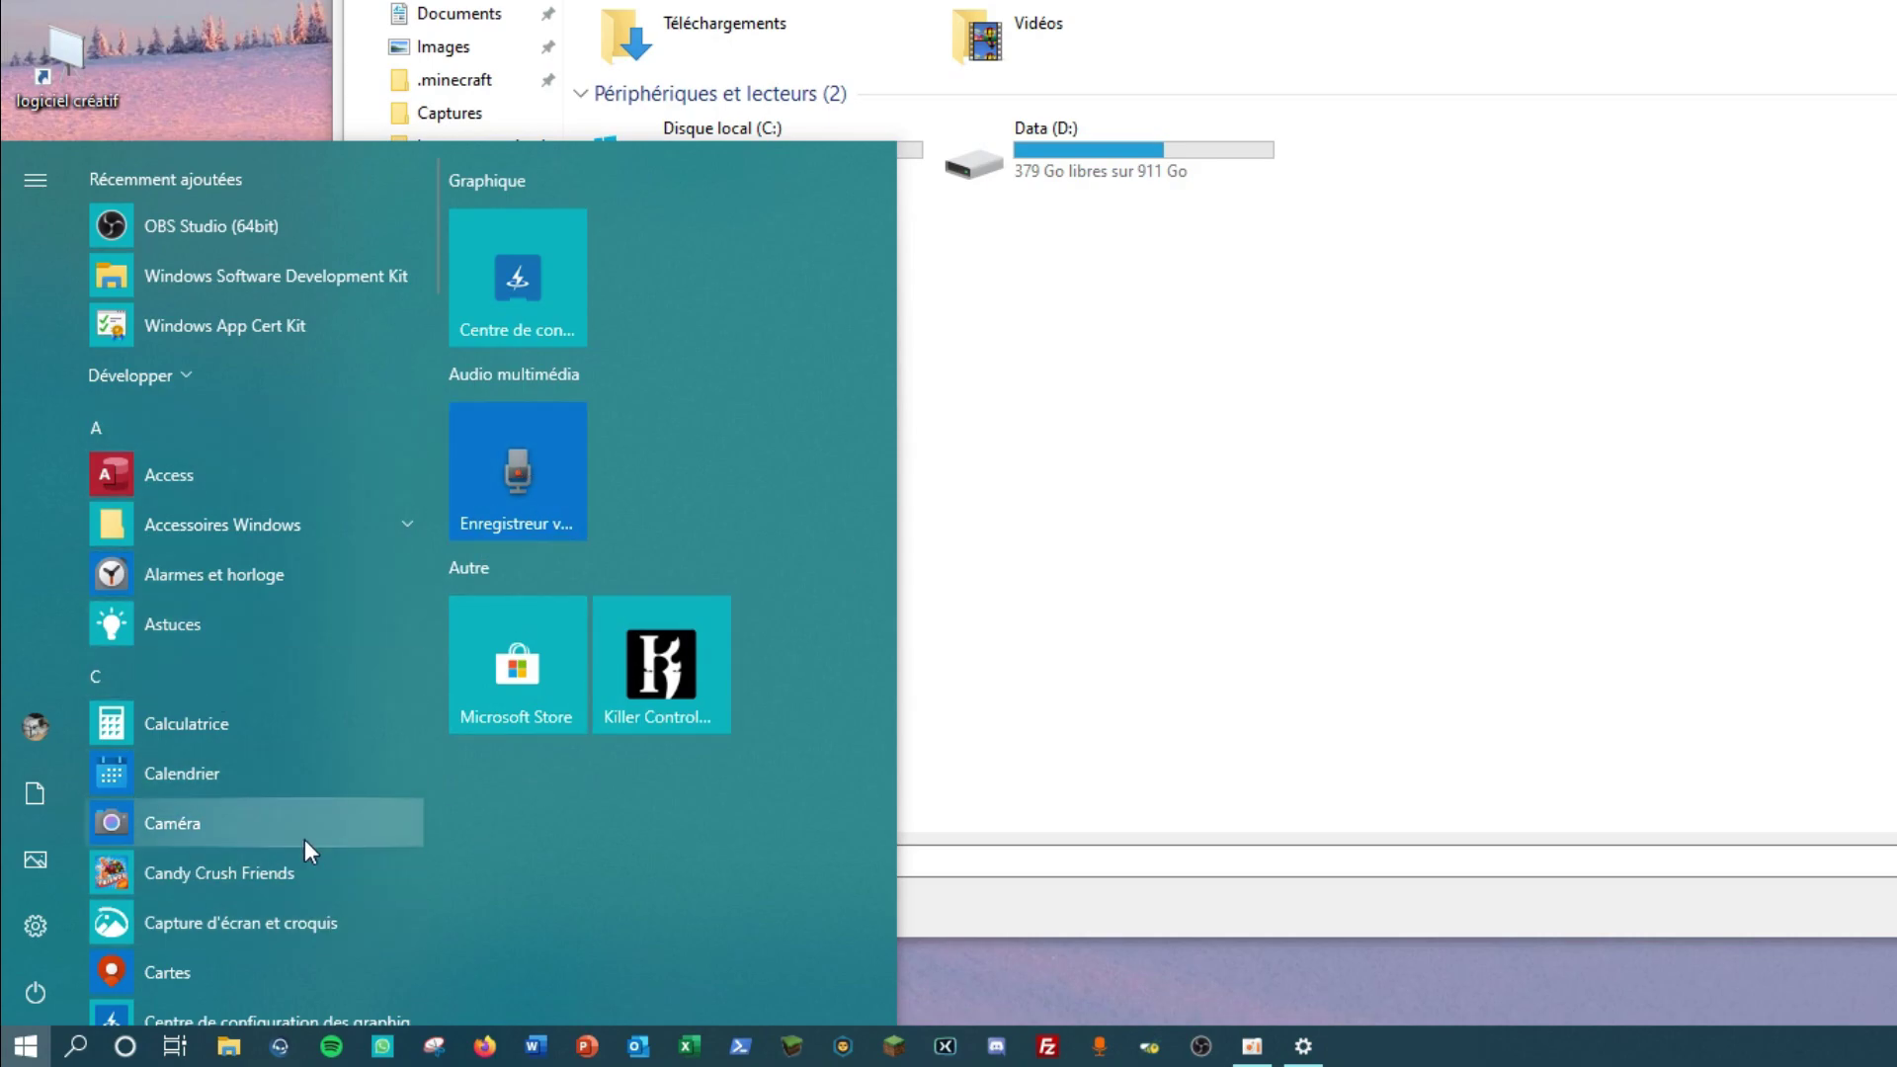
type("obs")
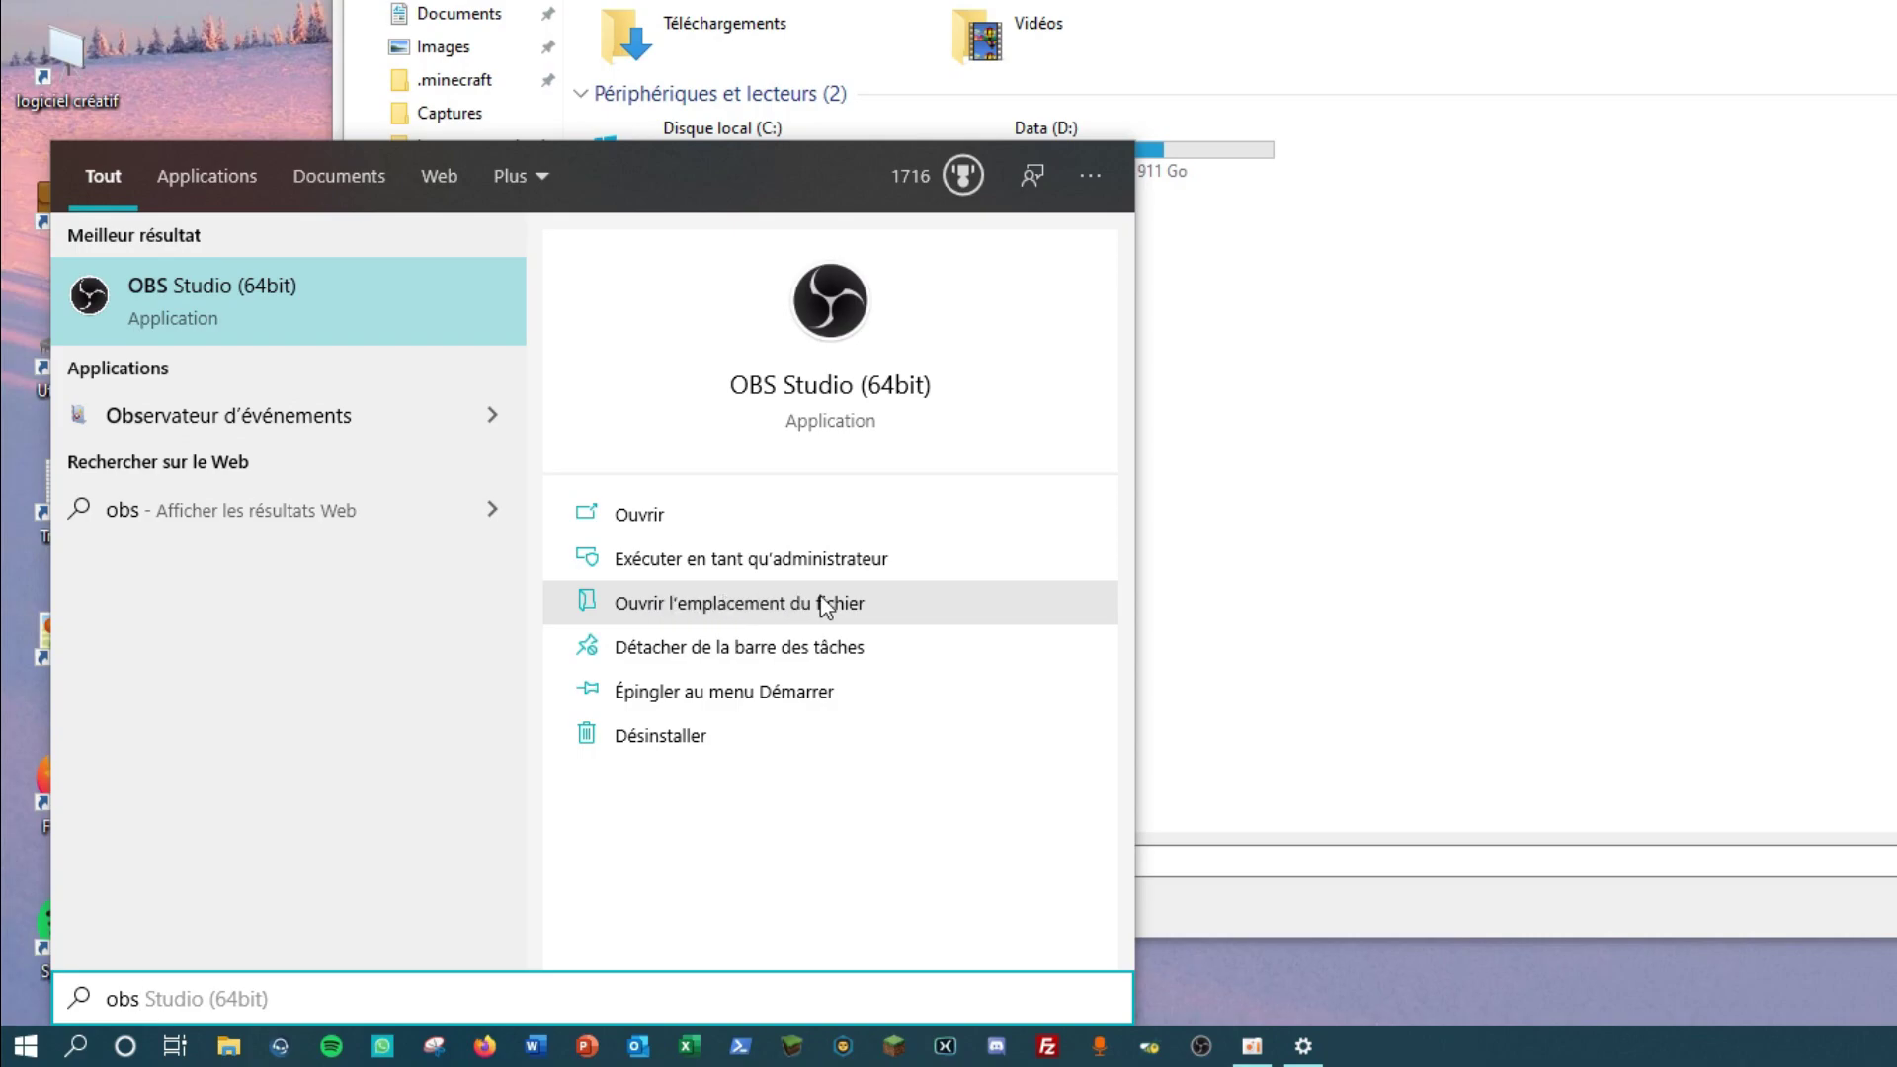
left_click(743, 610)
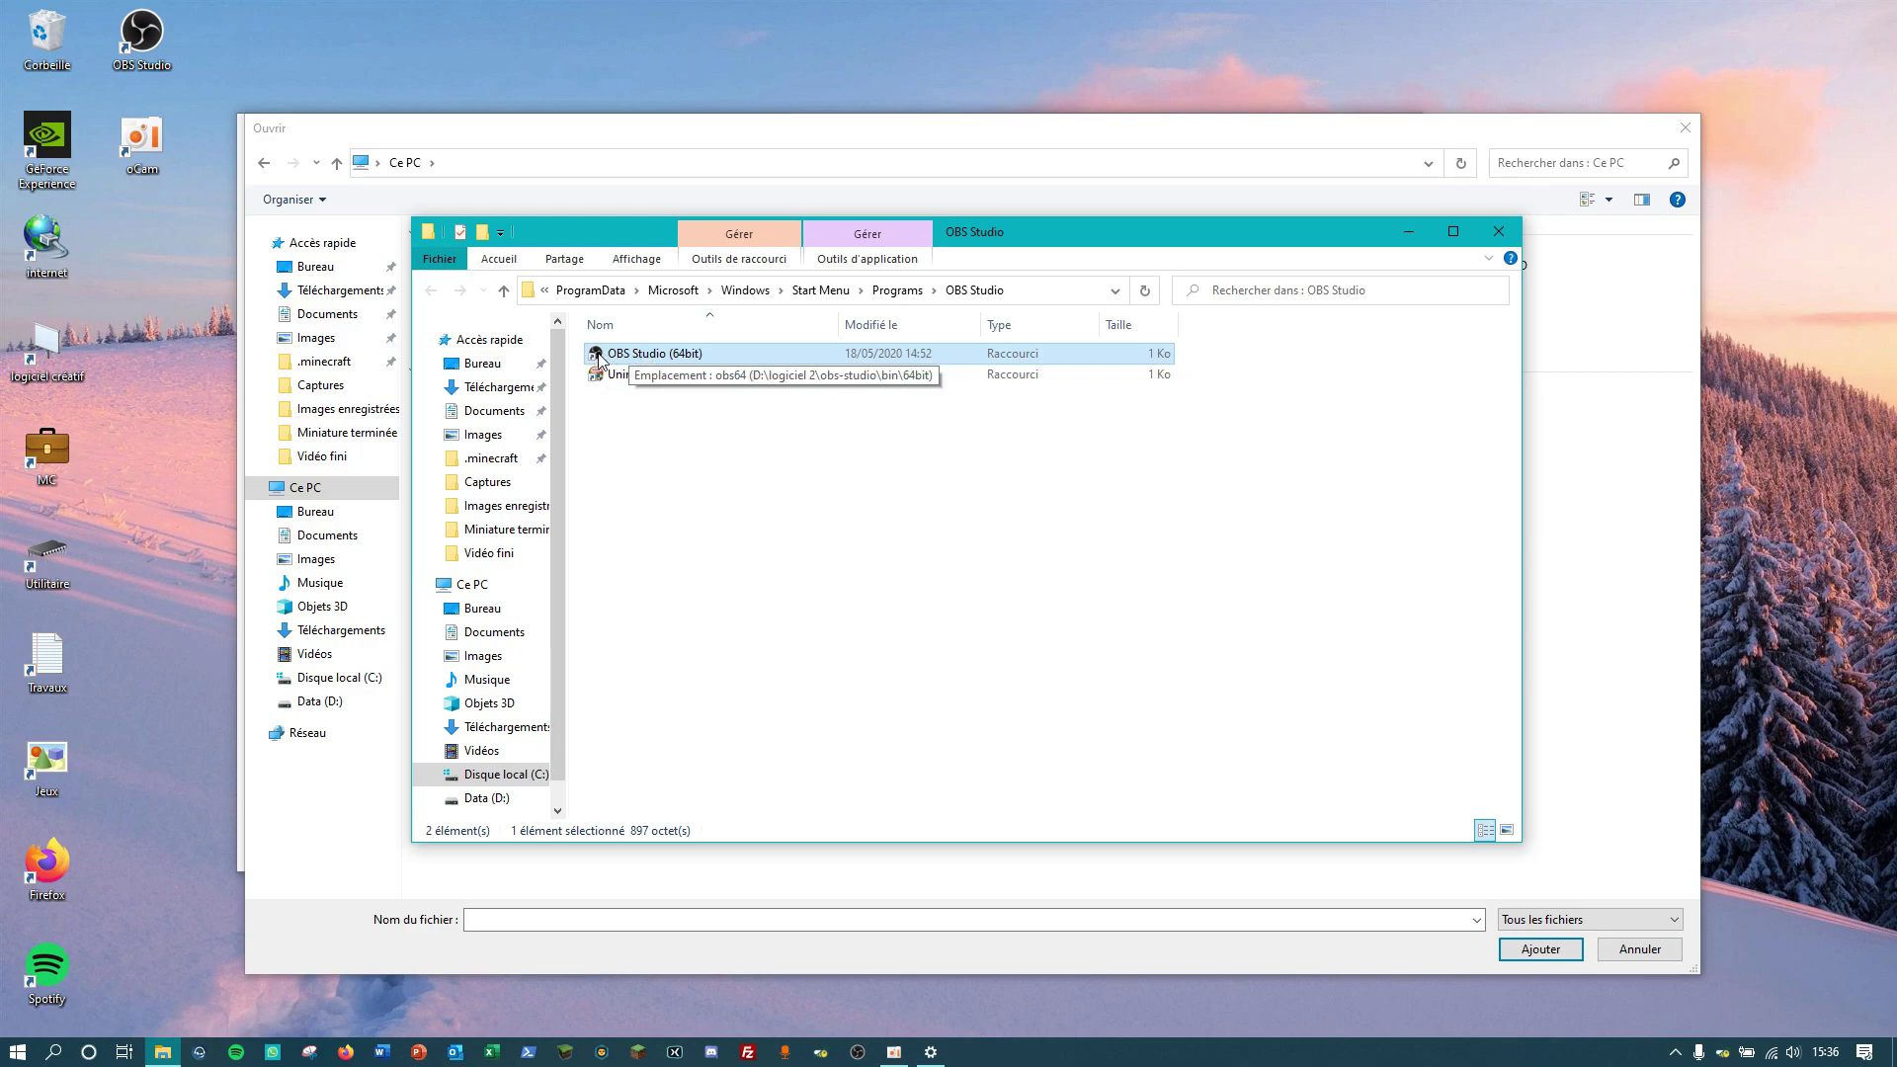
right_click(630, 351)
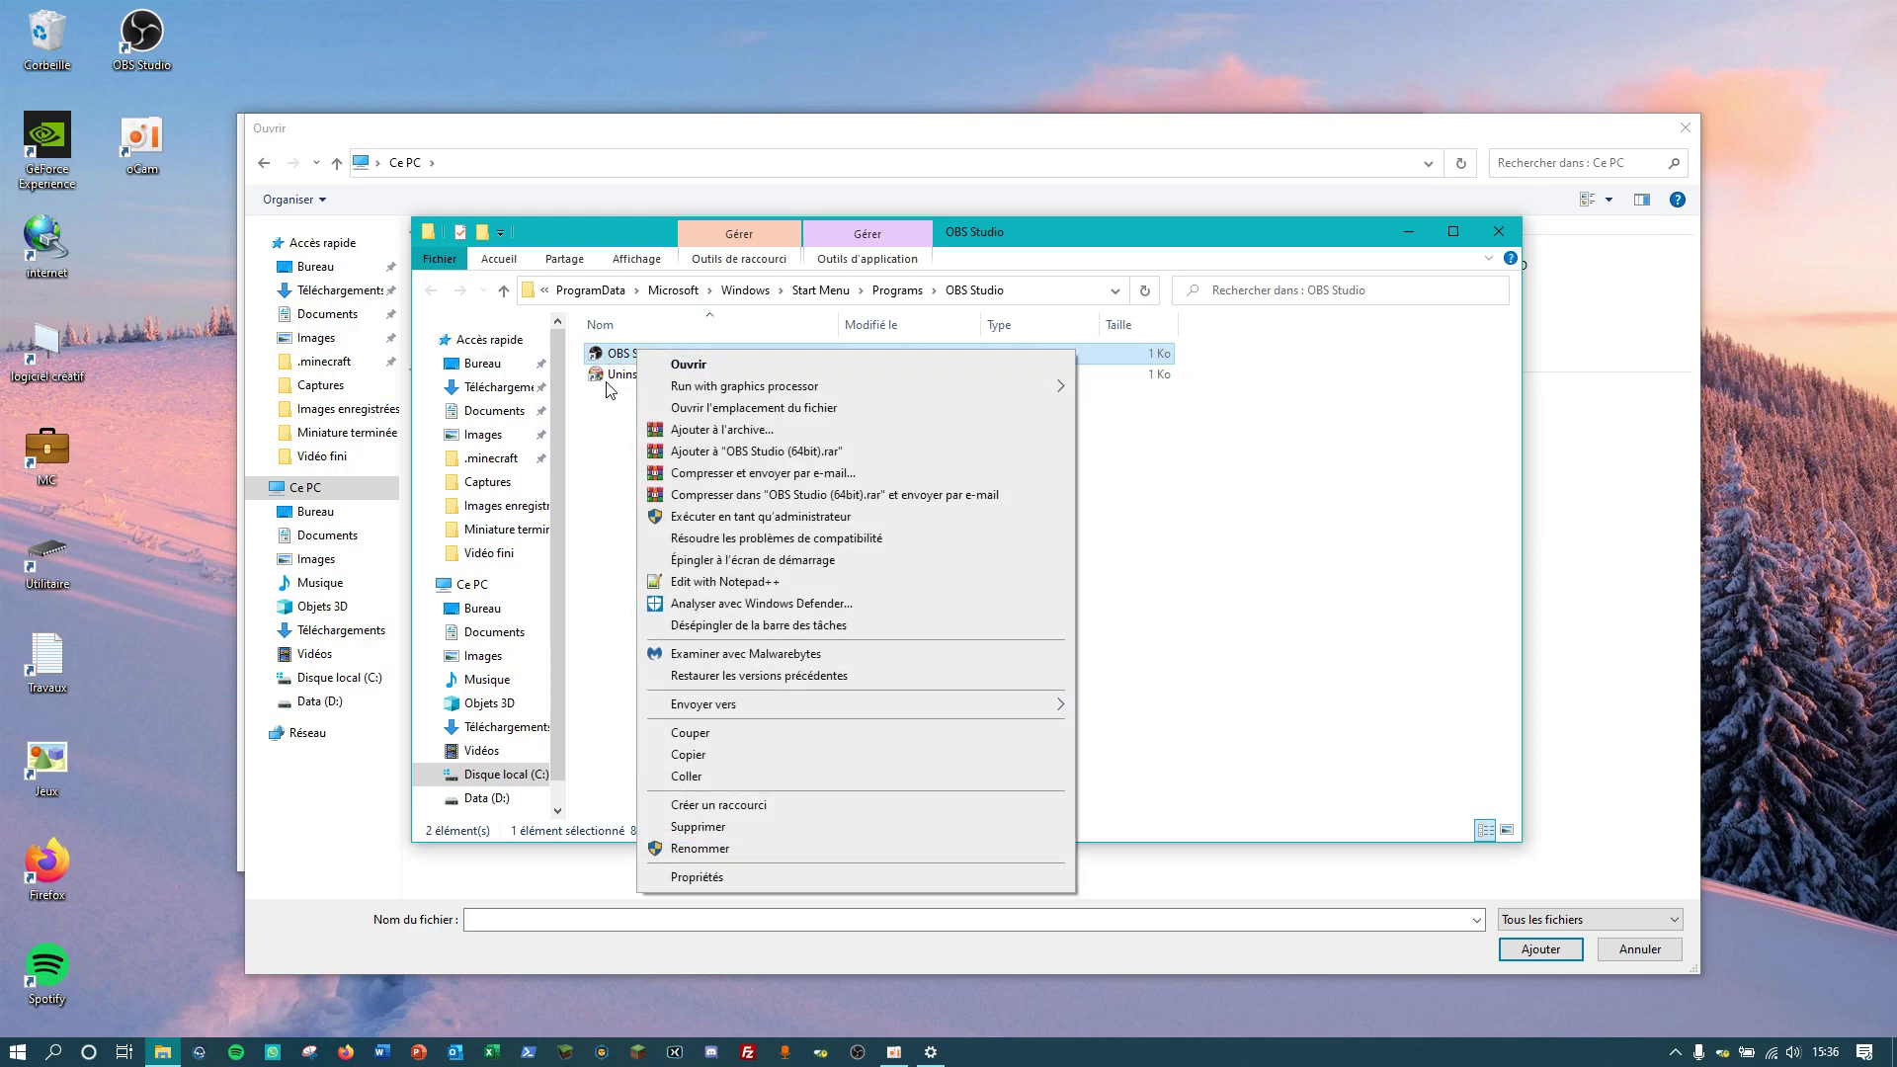
left_click(777, 408)
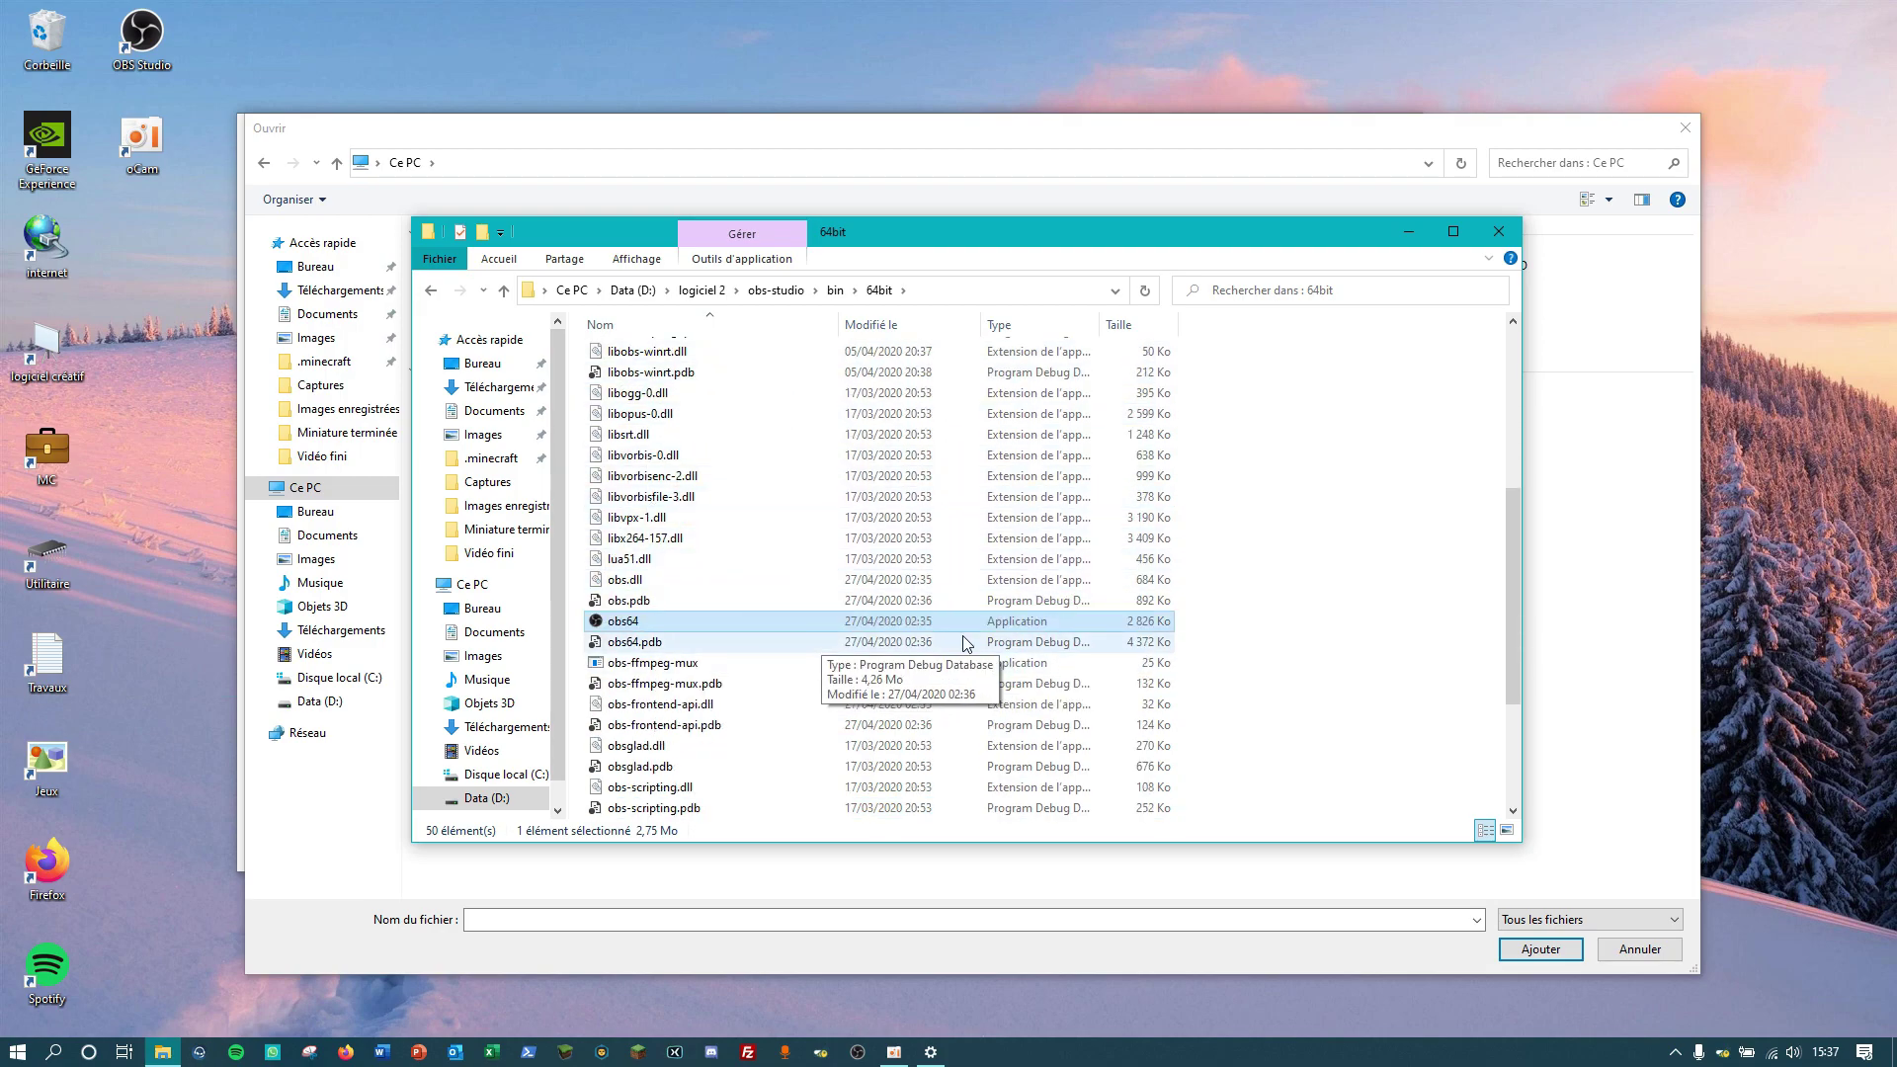
scroll(716, 496, "down", 4)
scroll(721, 498, "up", 3)
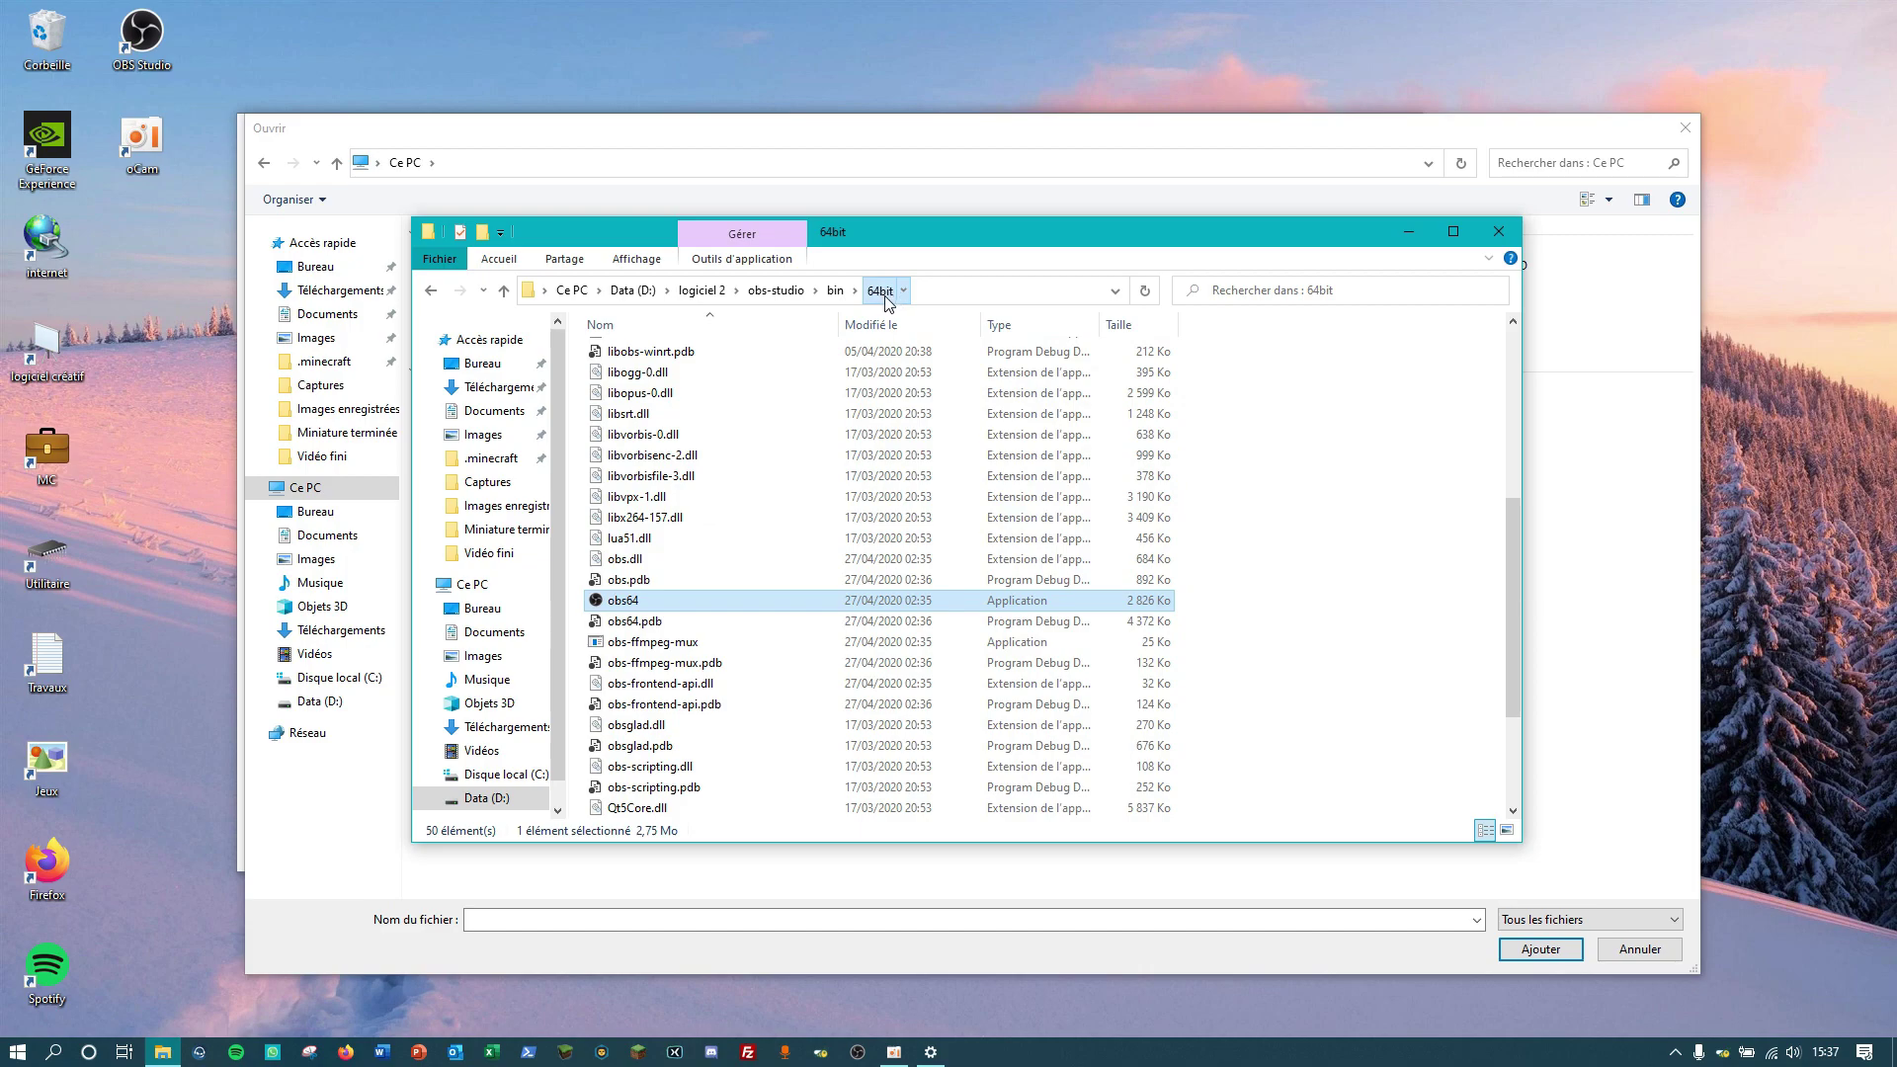
- Create a desktop shortcut to the 64bit folder and close its Explorer window
left_click_drag(887, 297, 179, 381)
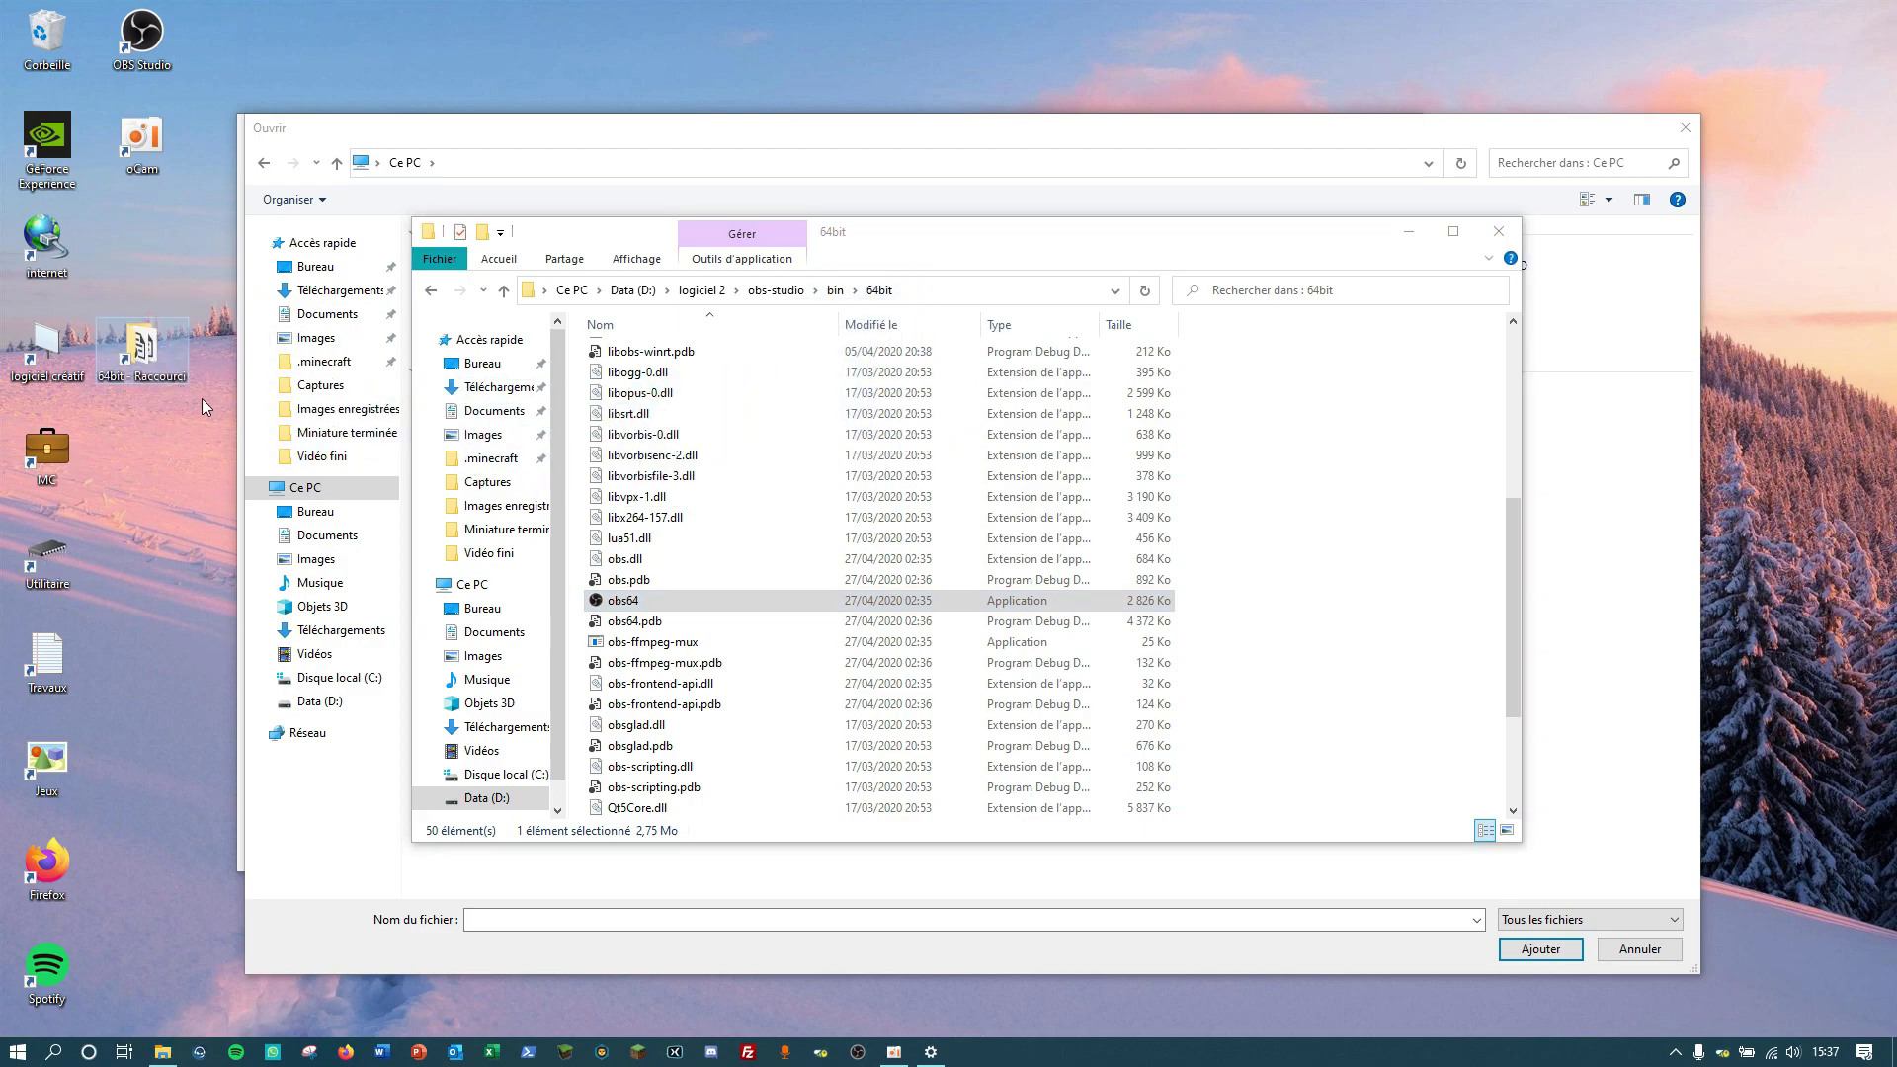
left_click(1500, 232)
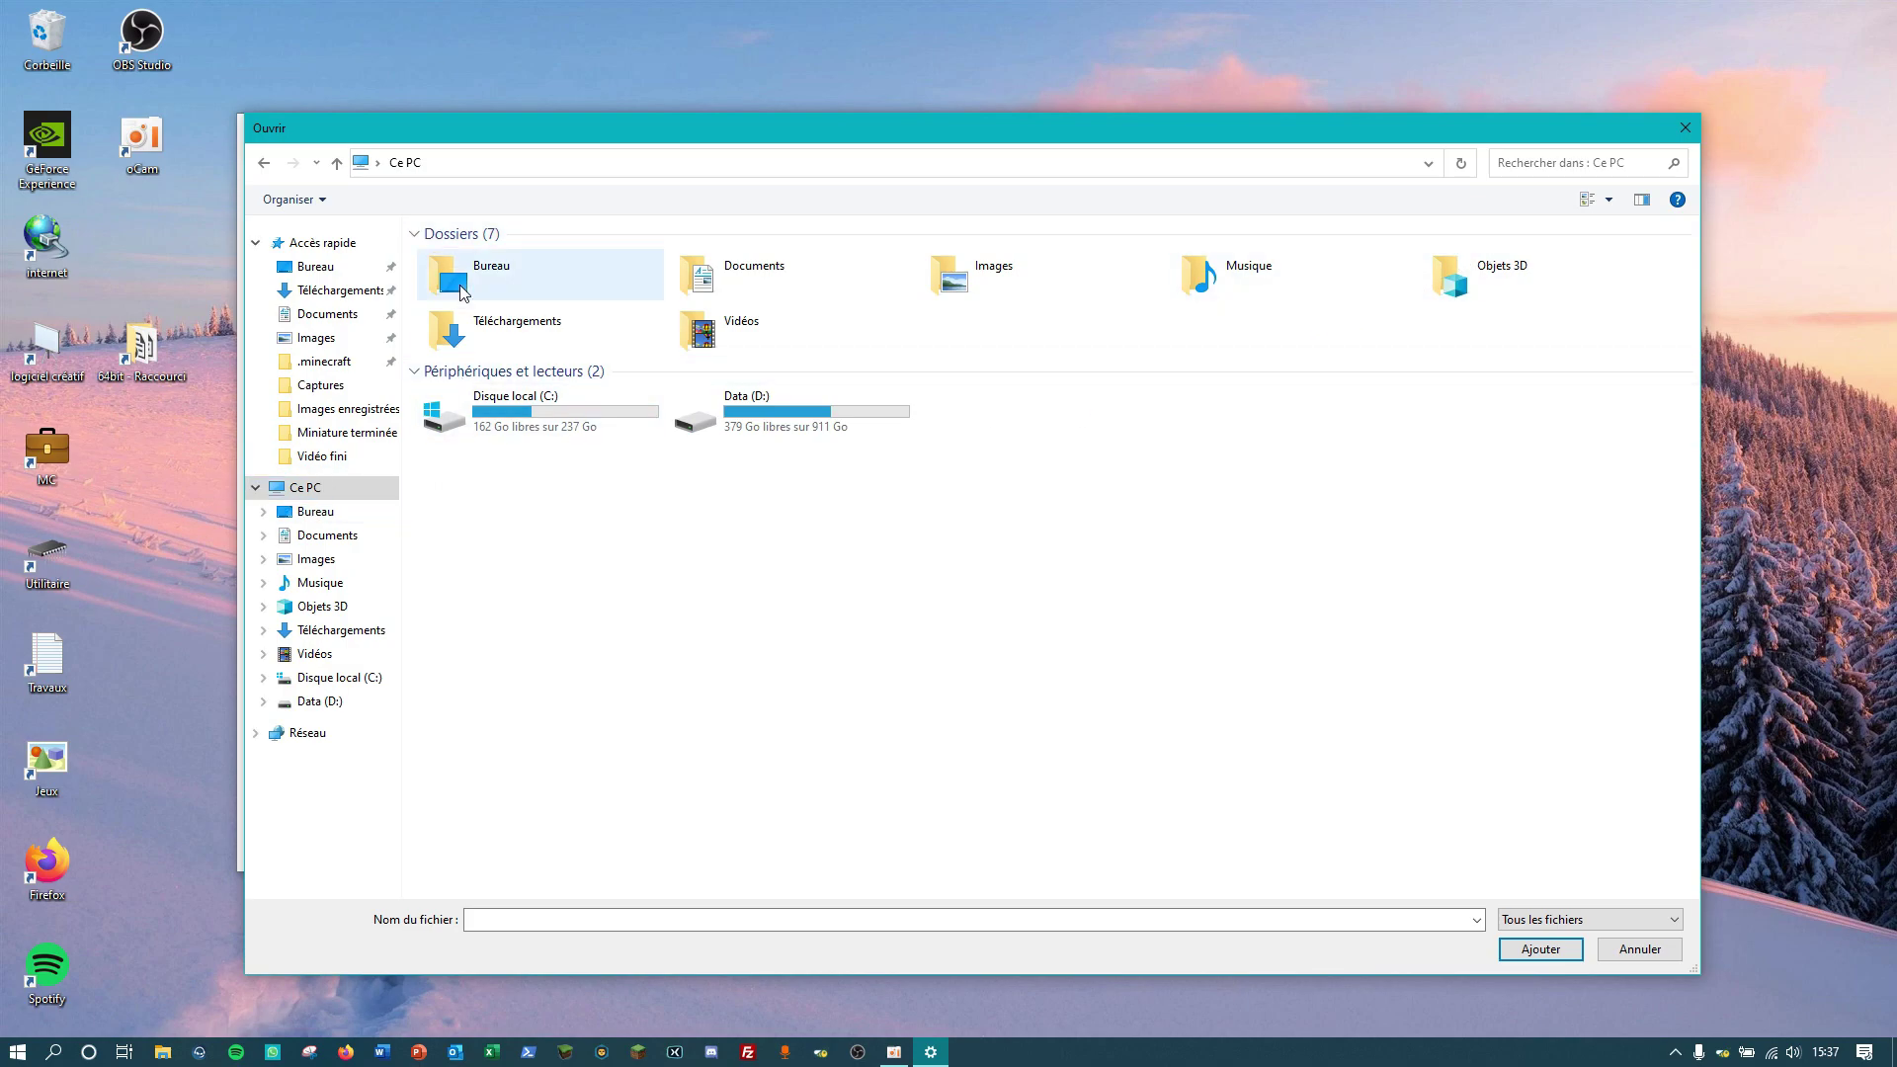
- Add obs64 from the desktop's 64bit - Raccourci folder to the graphics performance preferences as a classic application
left_click(302, 269)
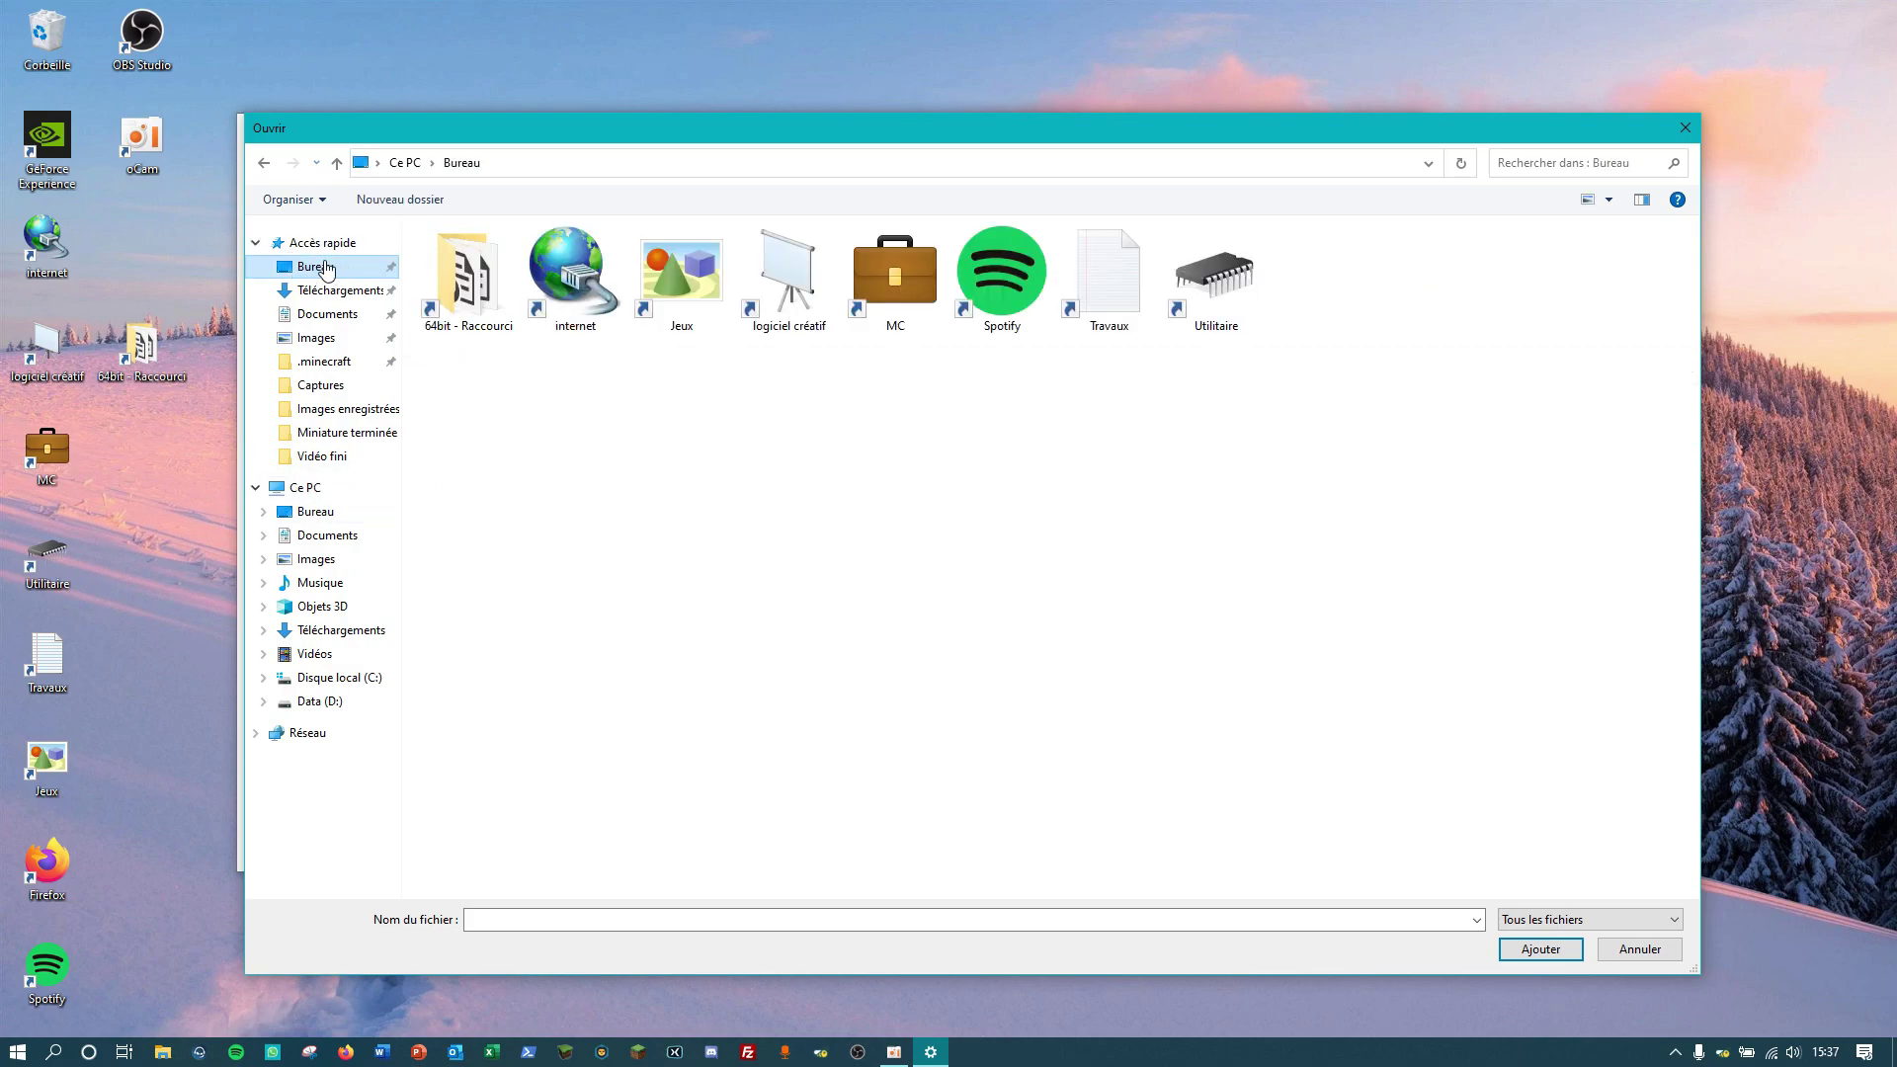
mouse_move(456, 137)
left_mouse_down()
mouse_move(453, 222)
mouse_move(443, 131)
left_mouse_up()
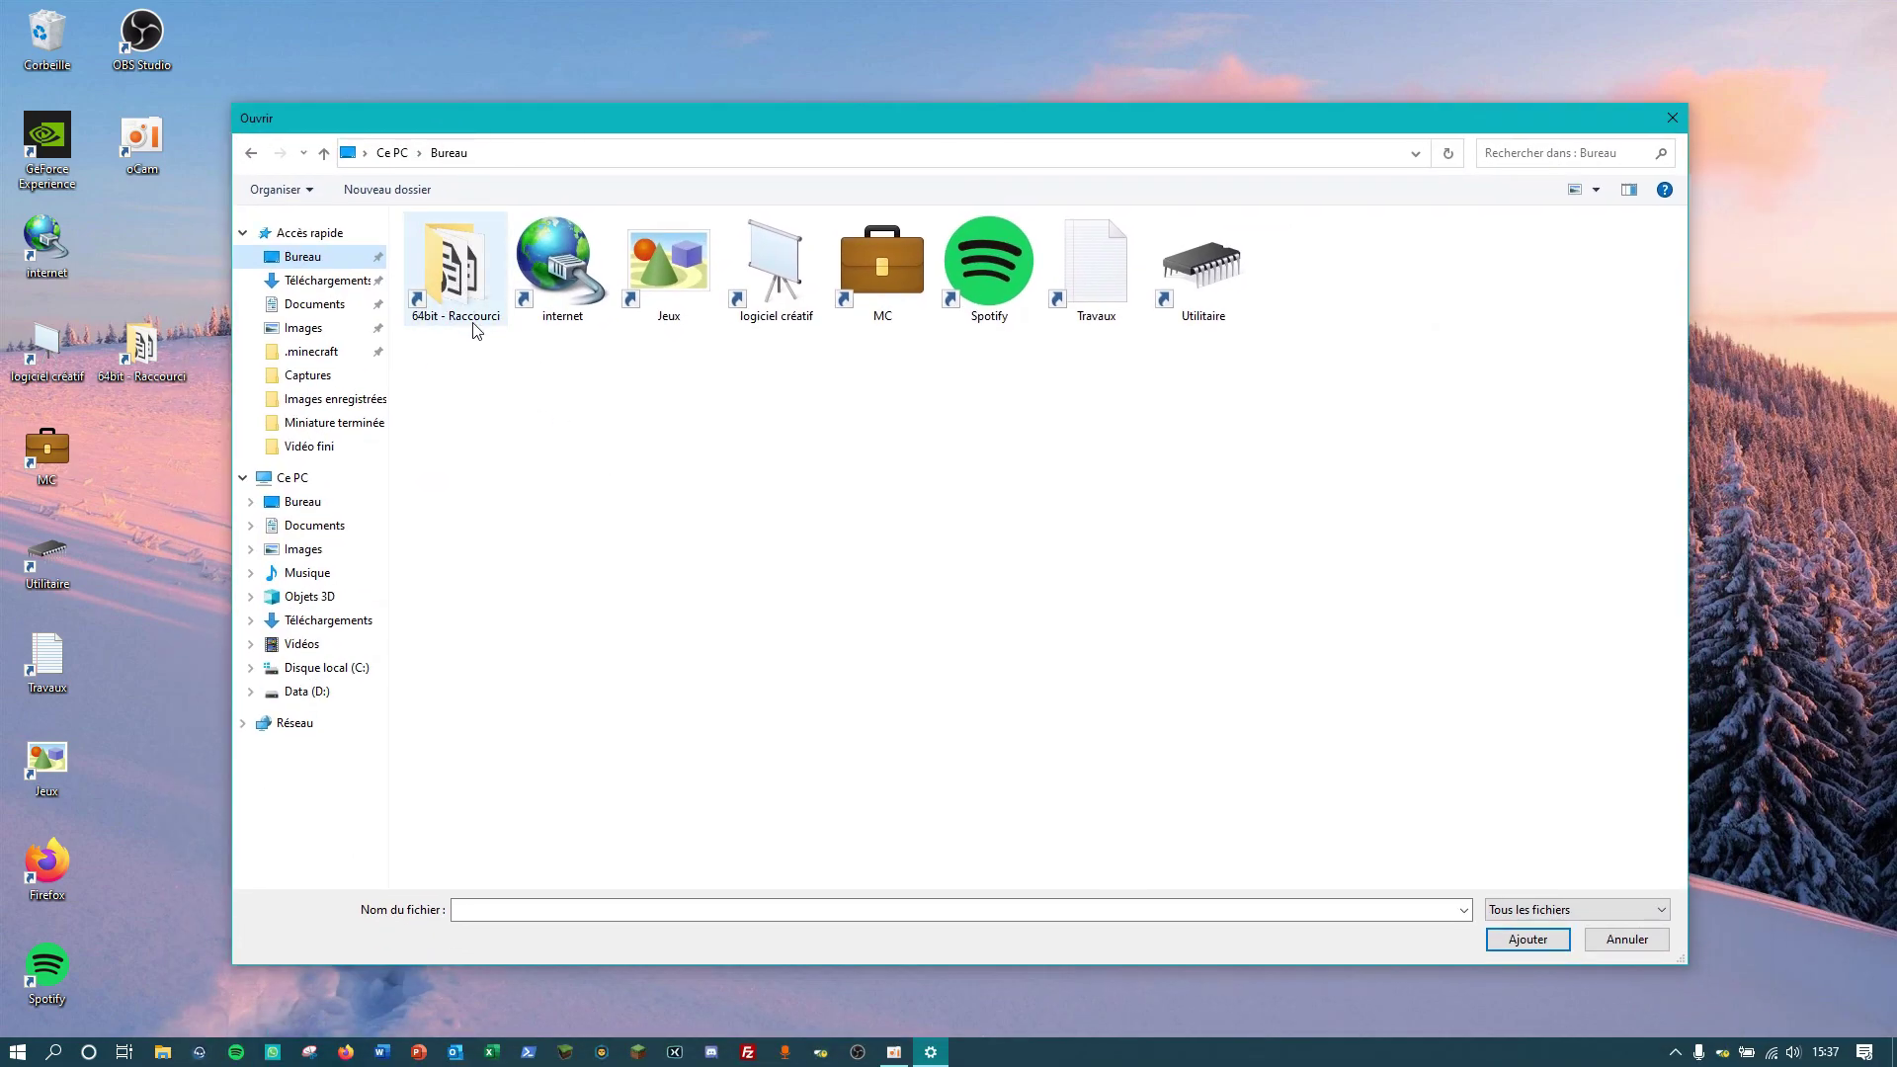
double_click(452, 273)
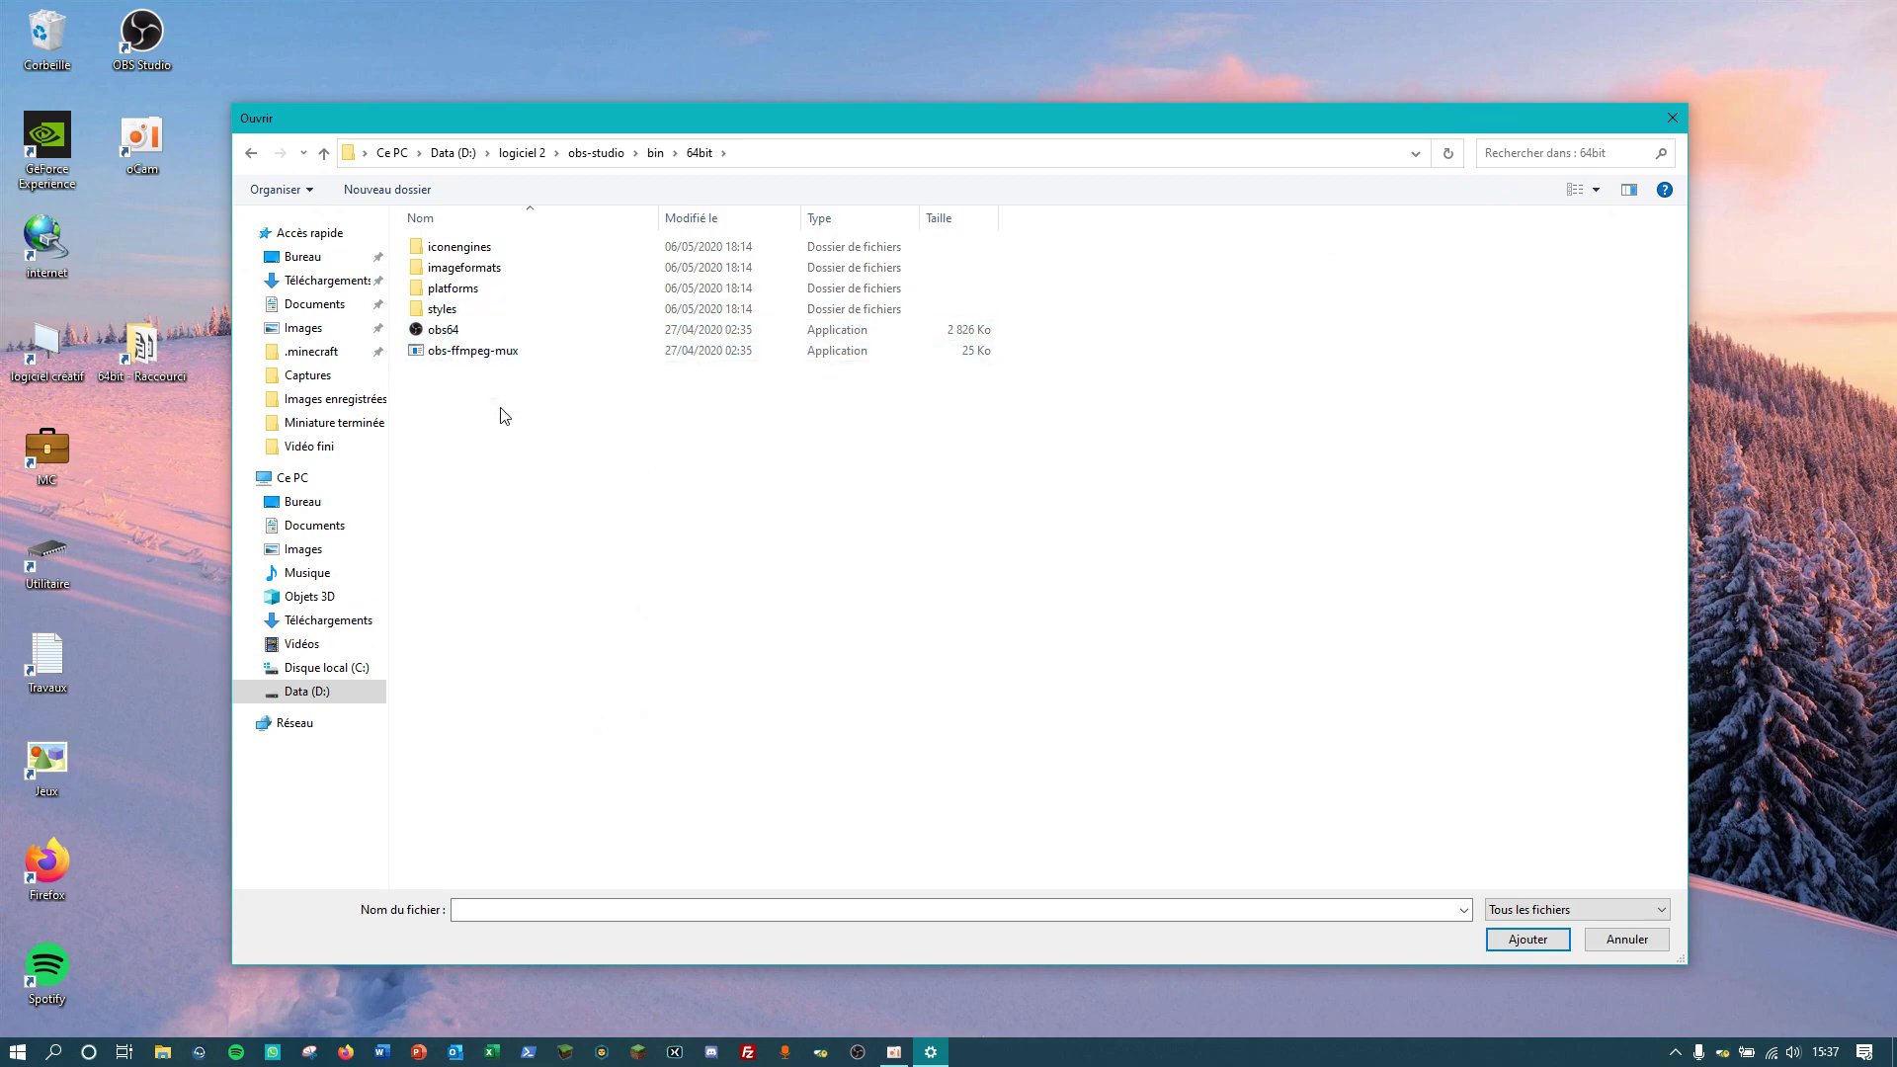
double_click(473, 332)
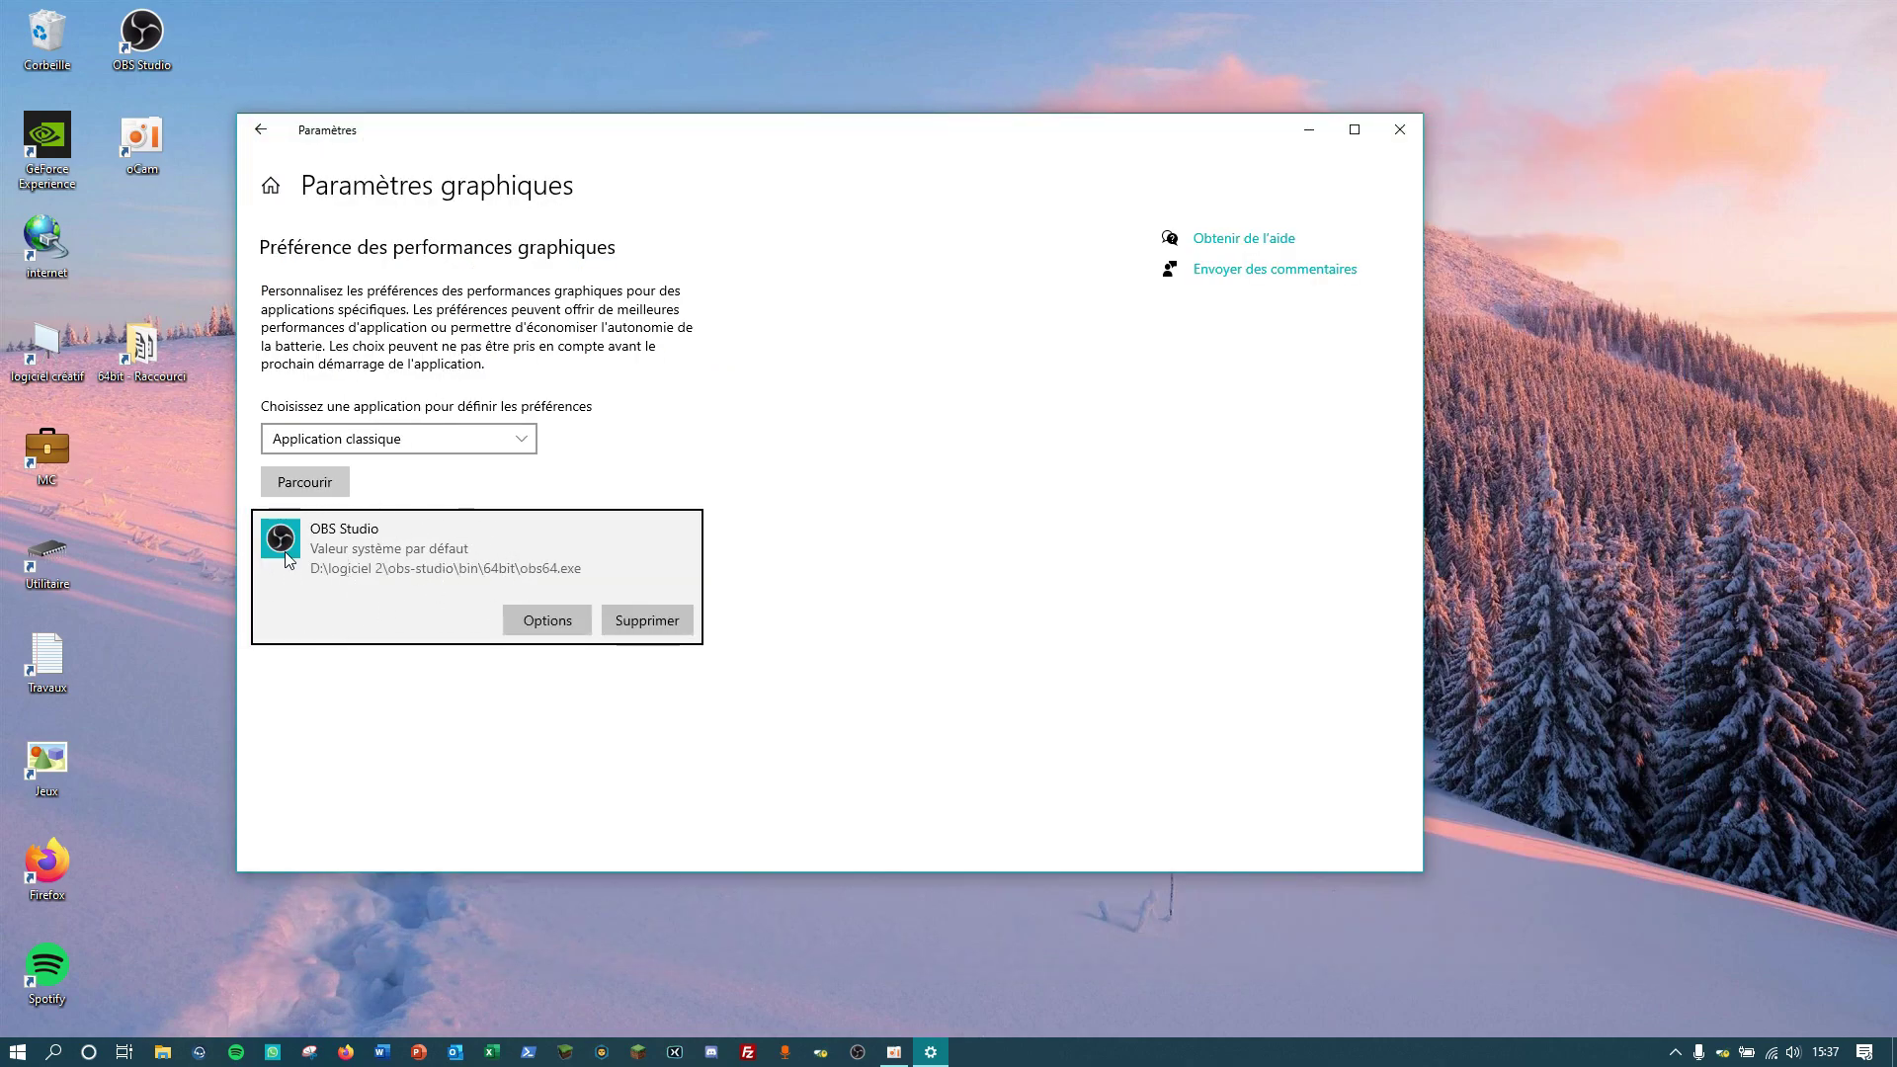
- Move the 64bit - Raccourci desktop shortcut to the Corbeille and empty it
left_click_drag(154, 351, 50, 42)
right_click(58, 41)
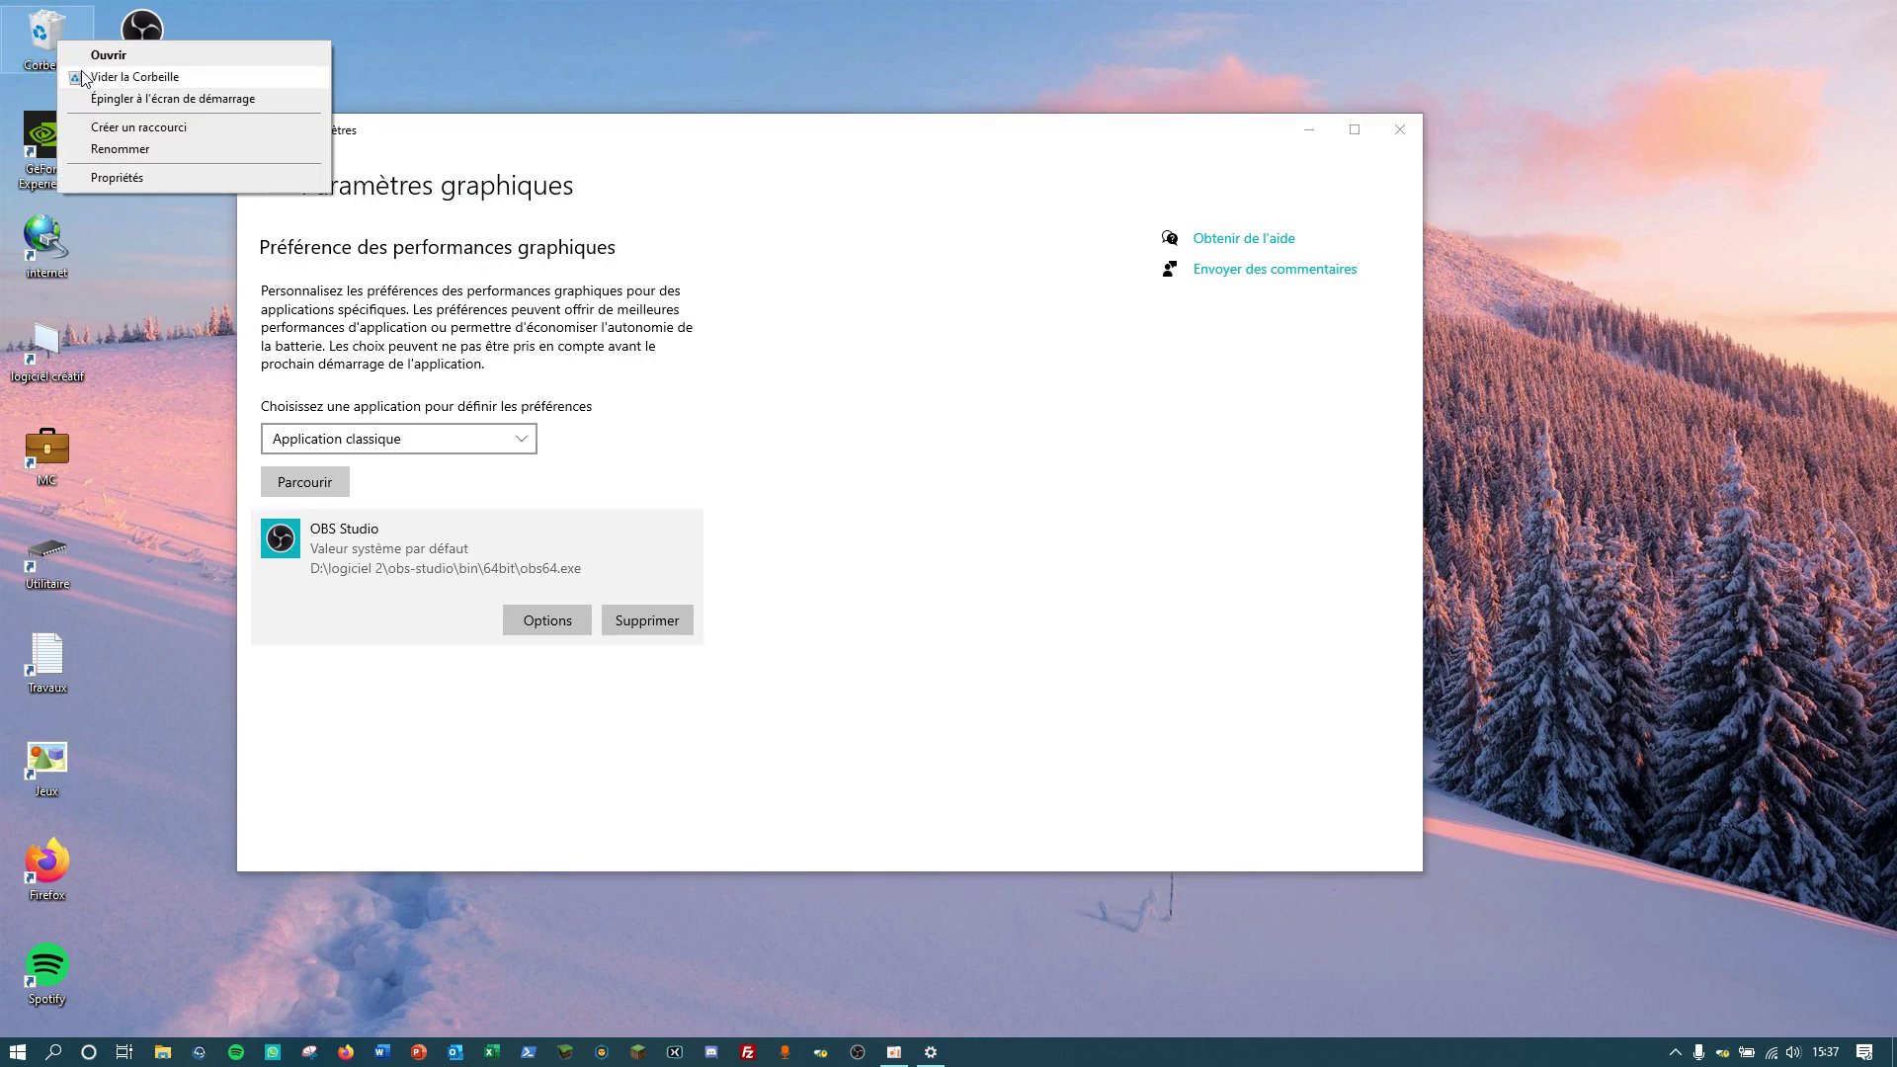
left_click(84, 77)
left_click(1030, 543)
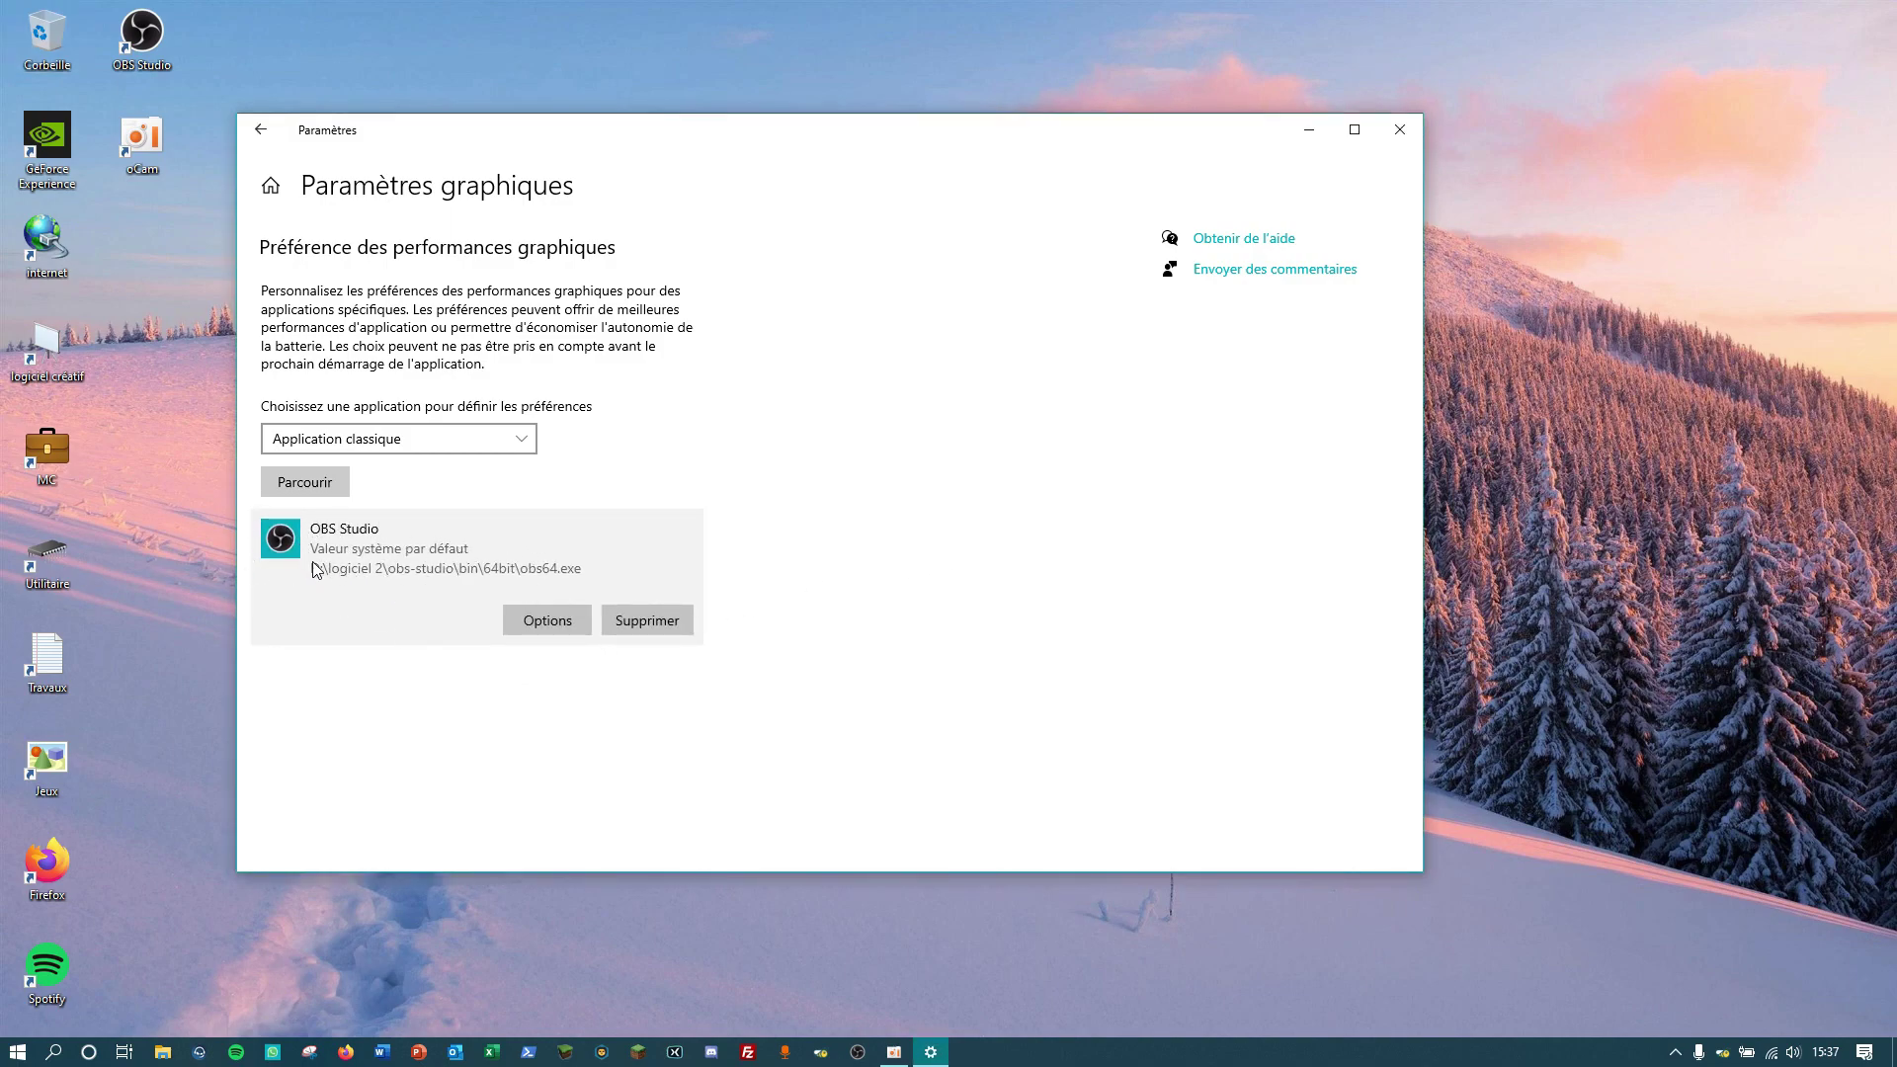
- Set OBS Studio's graphics preference to Économie d'énergie, checking its shortcut's graphics processor choices, then save and close the settings
left_click(537, 622)
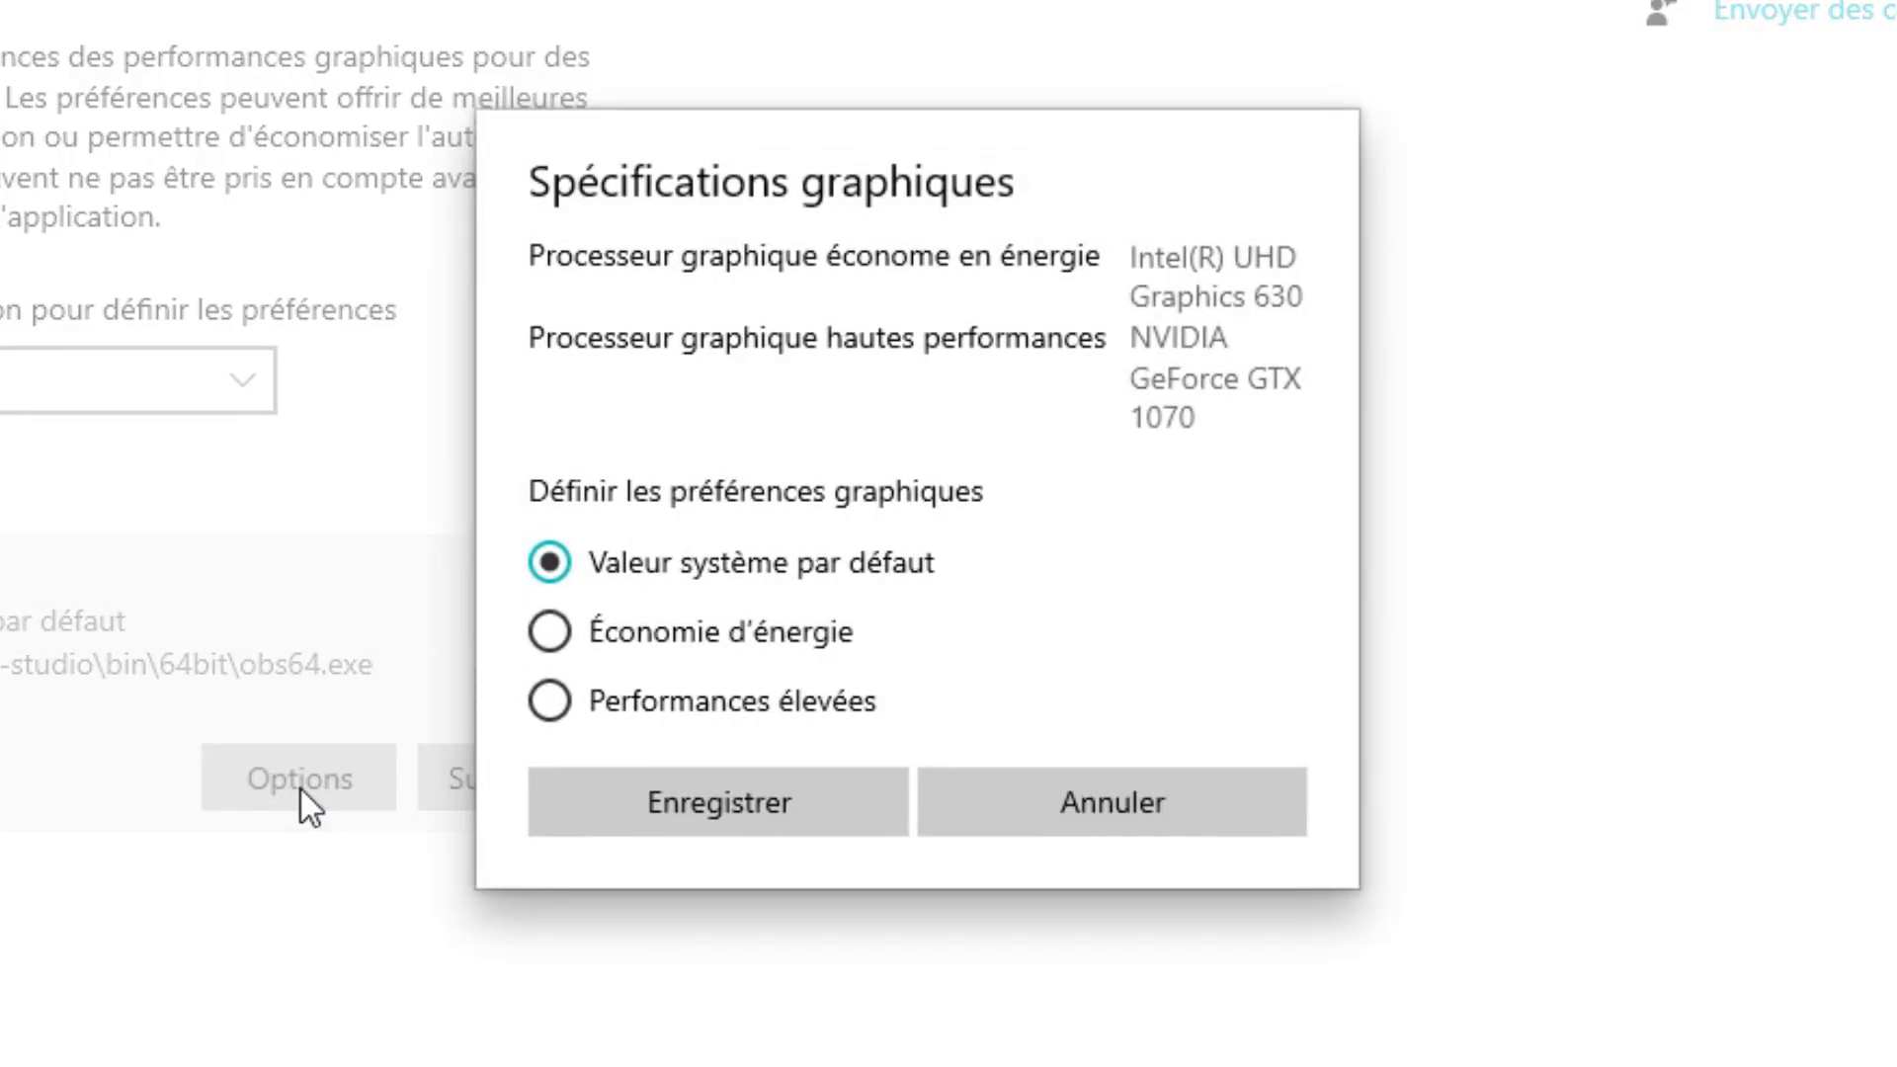
left_click(554, 632)
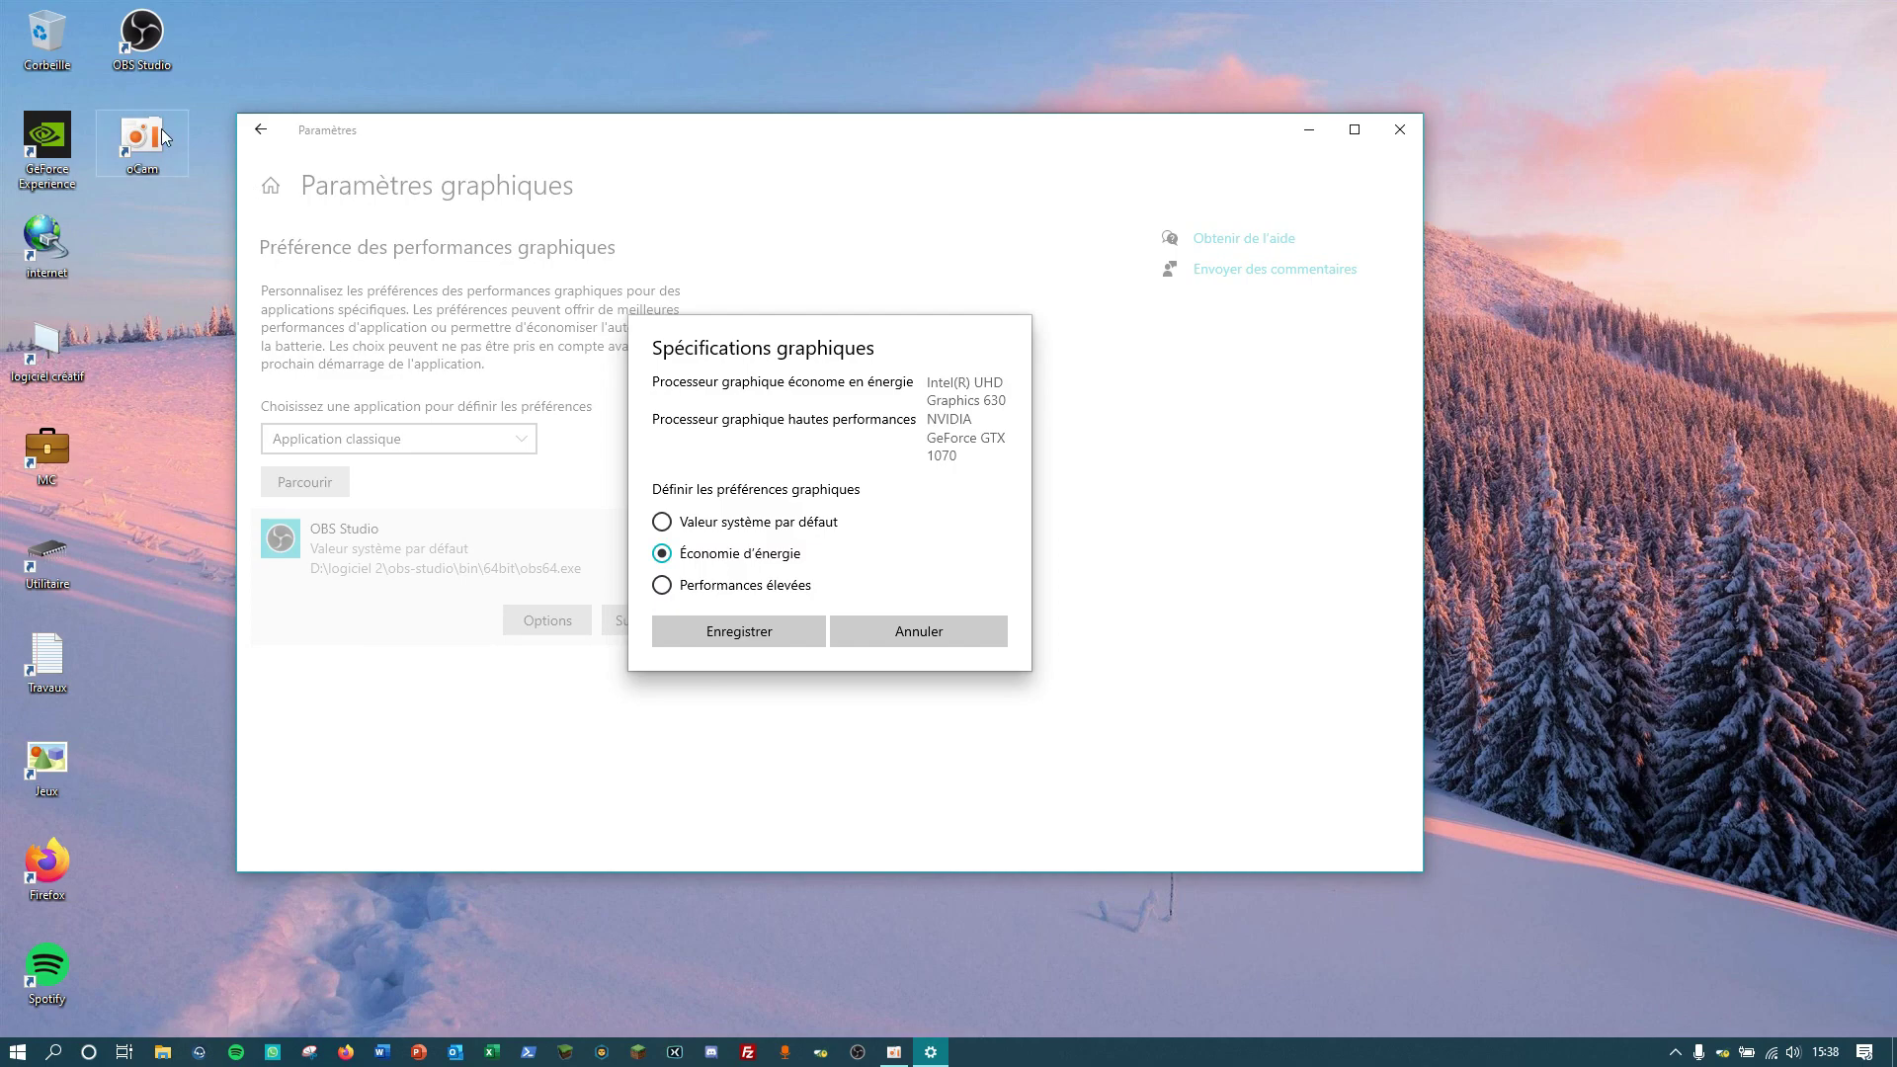
right_click(132, 38)
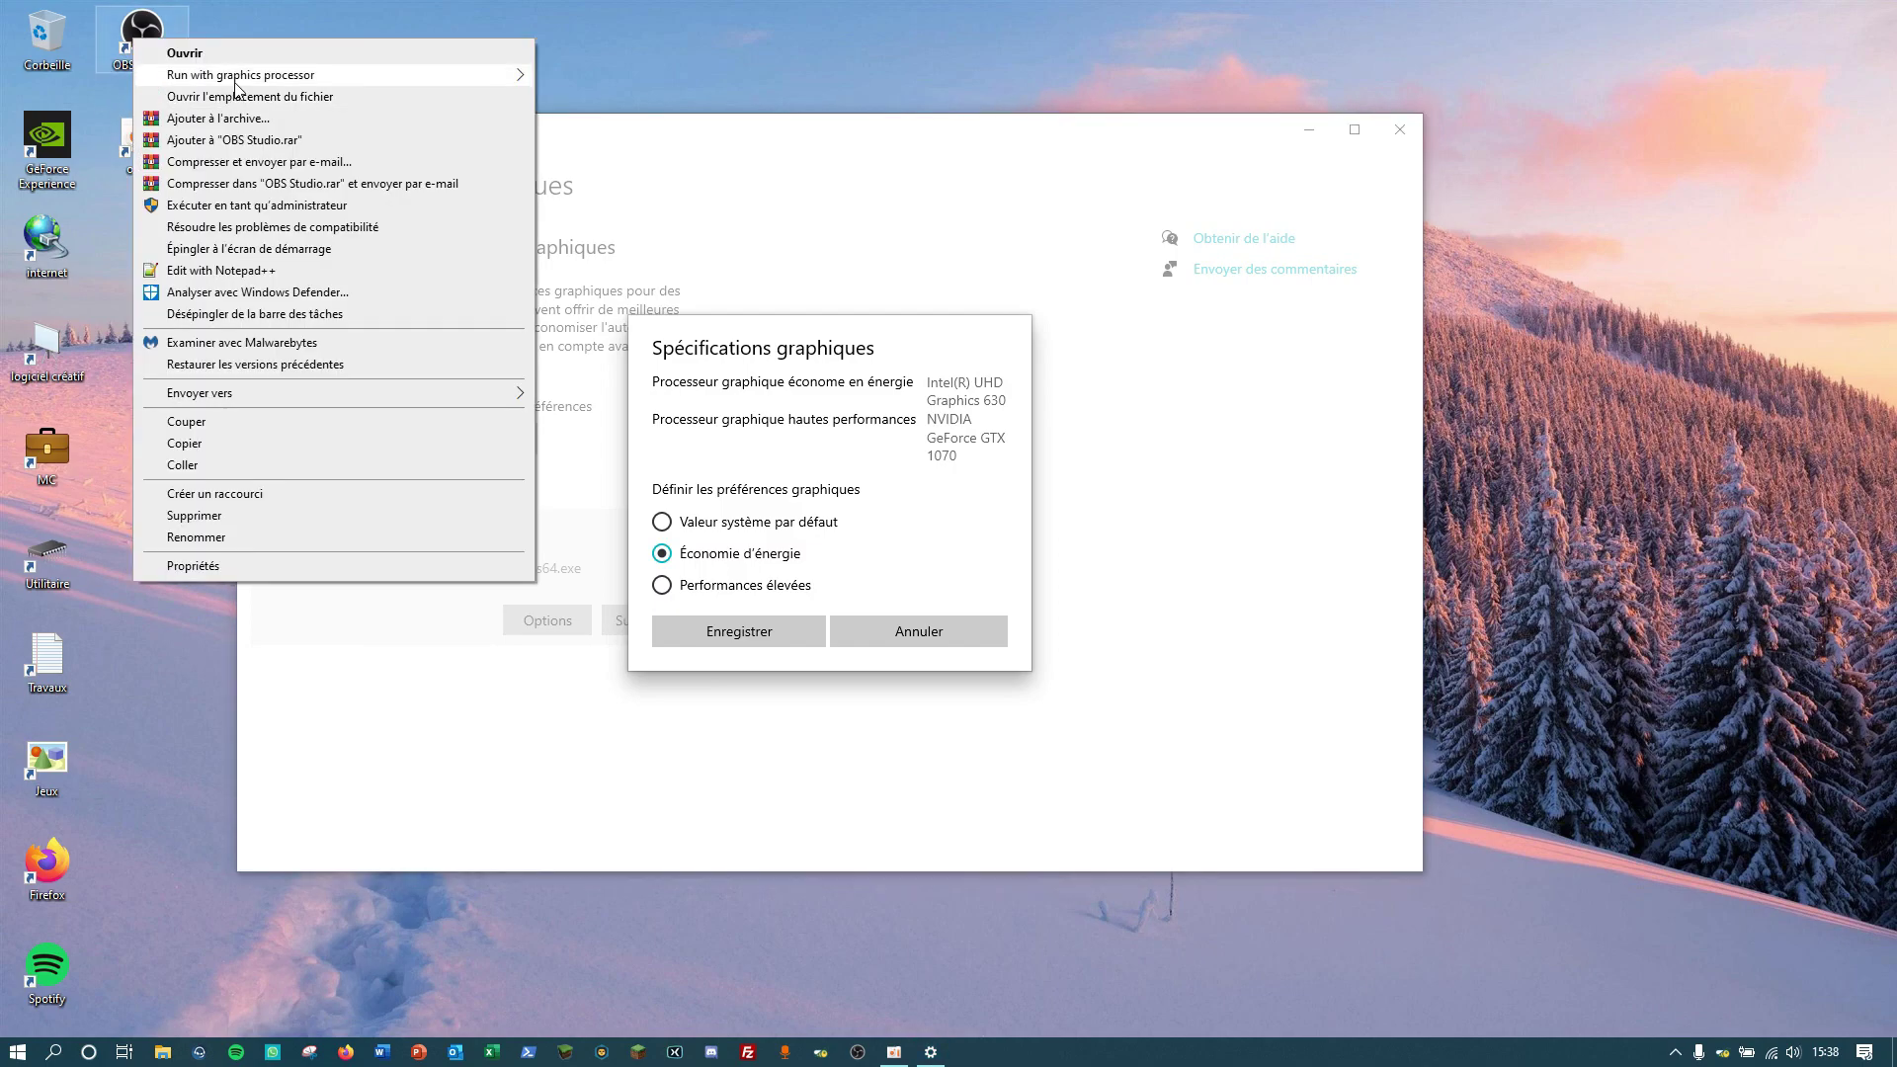
mouse_move(203, 84)
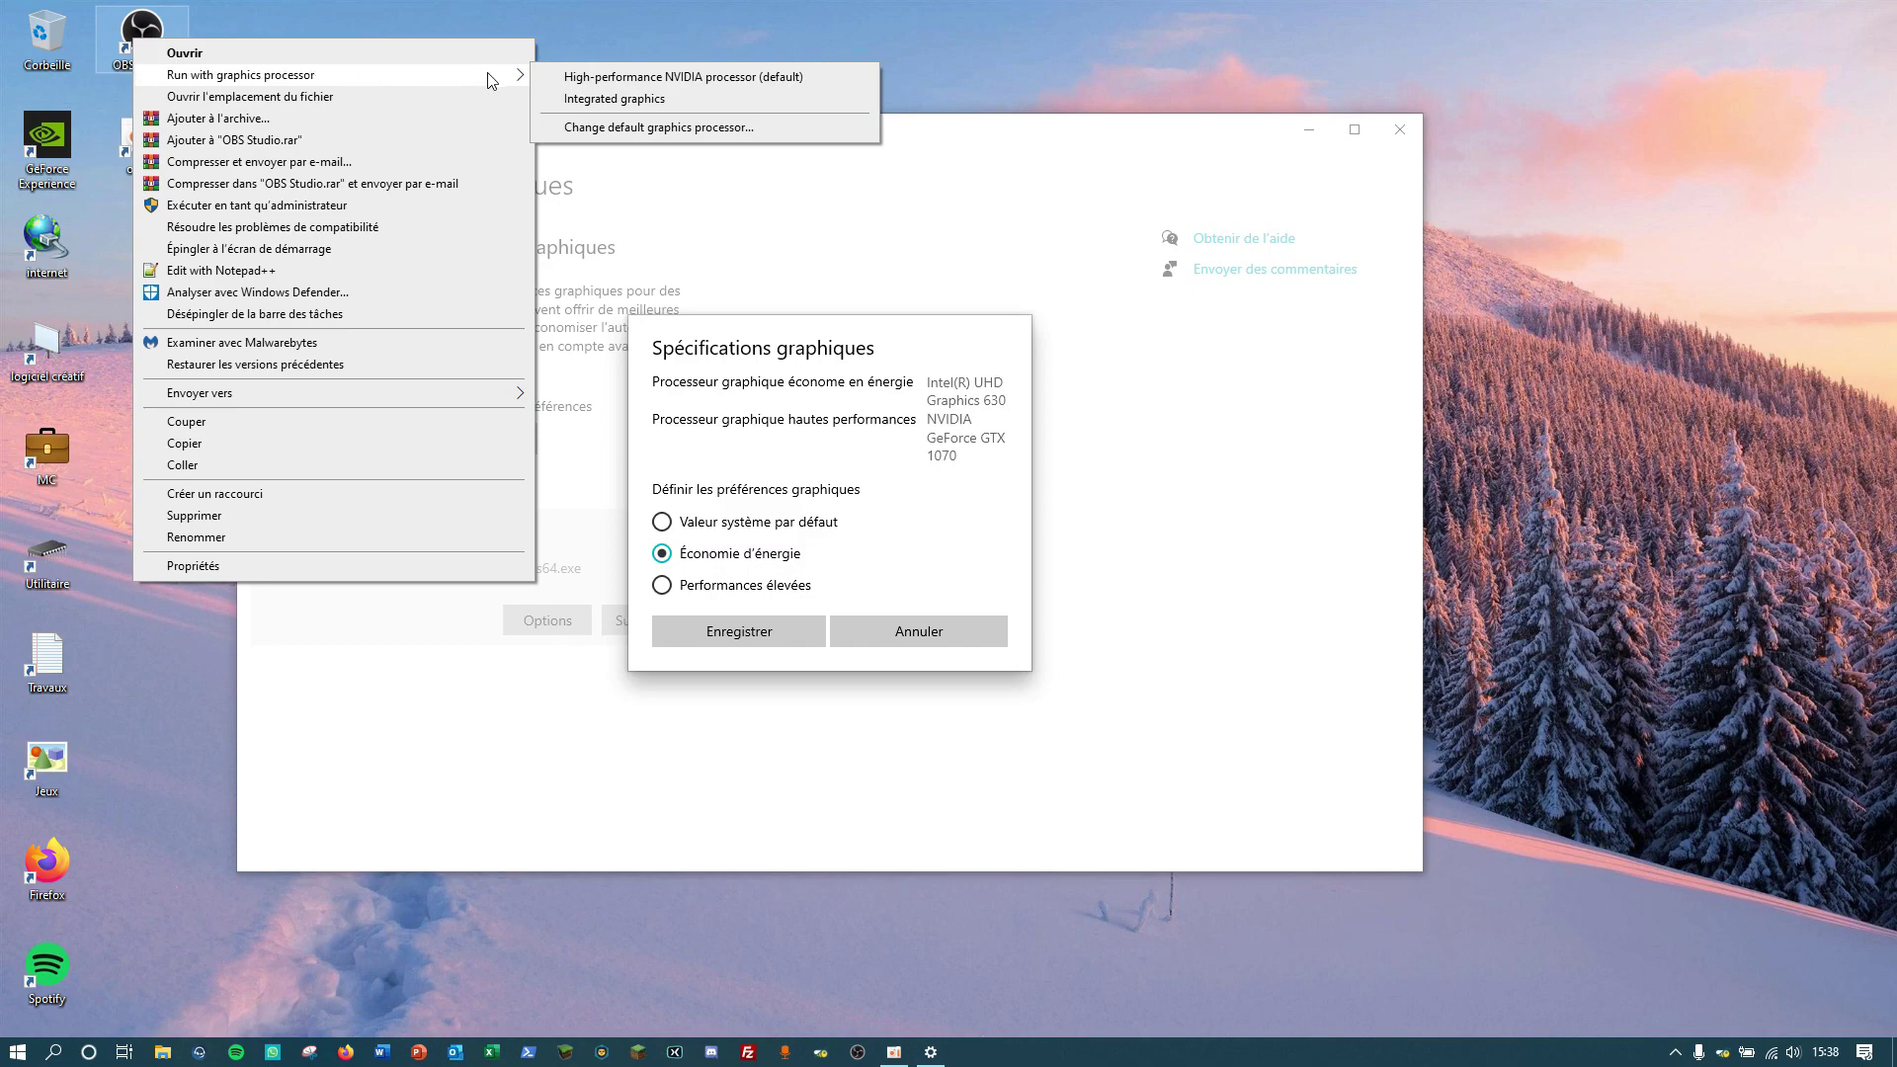
left_click(658, 127)
left_click(661, 552)
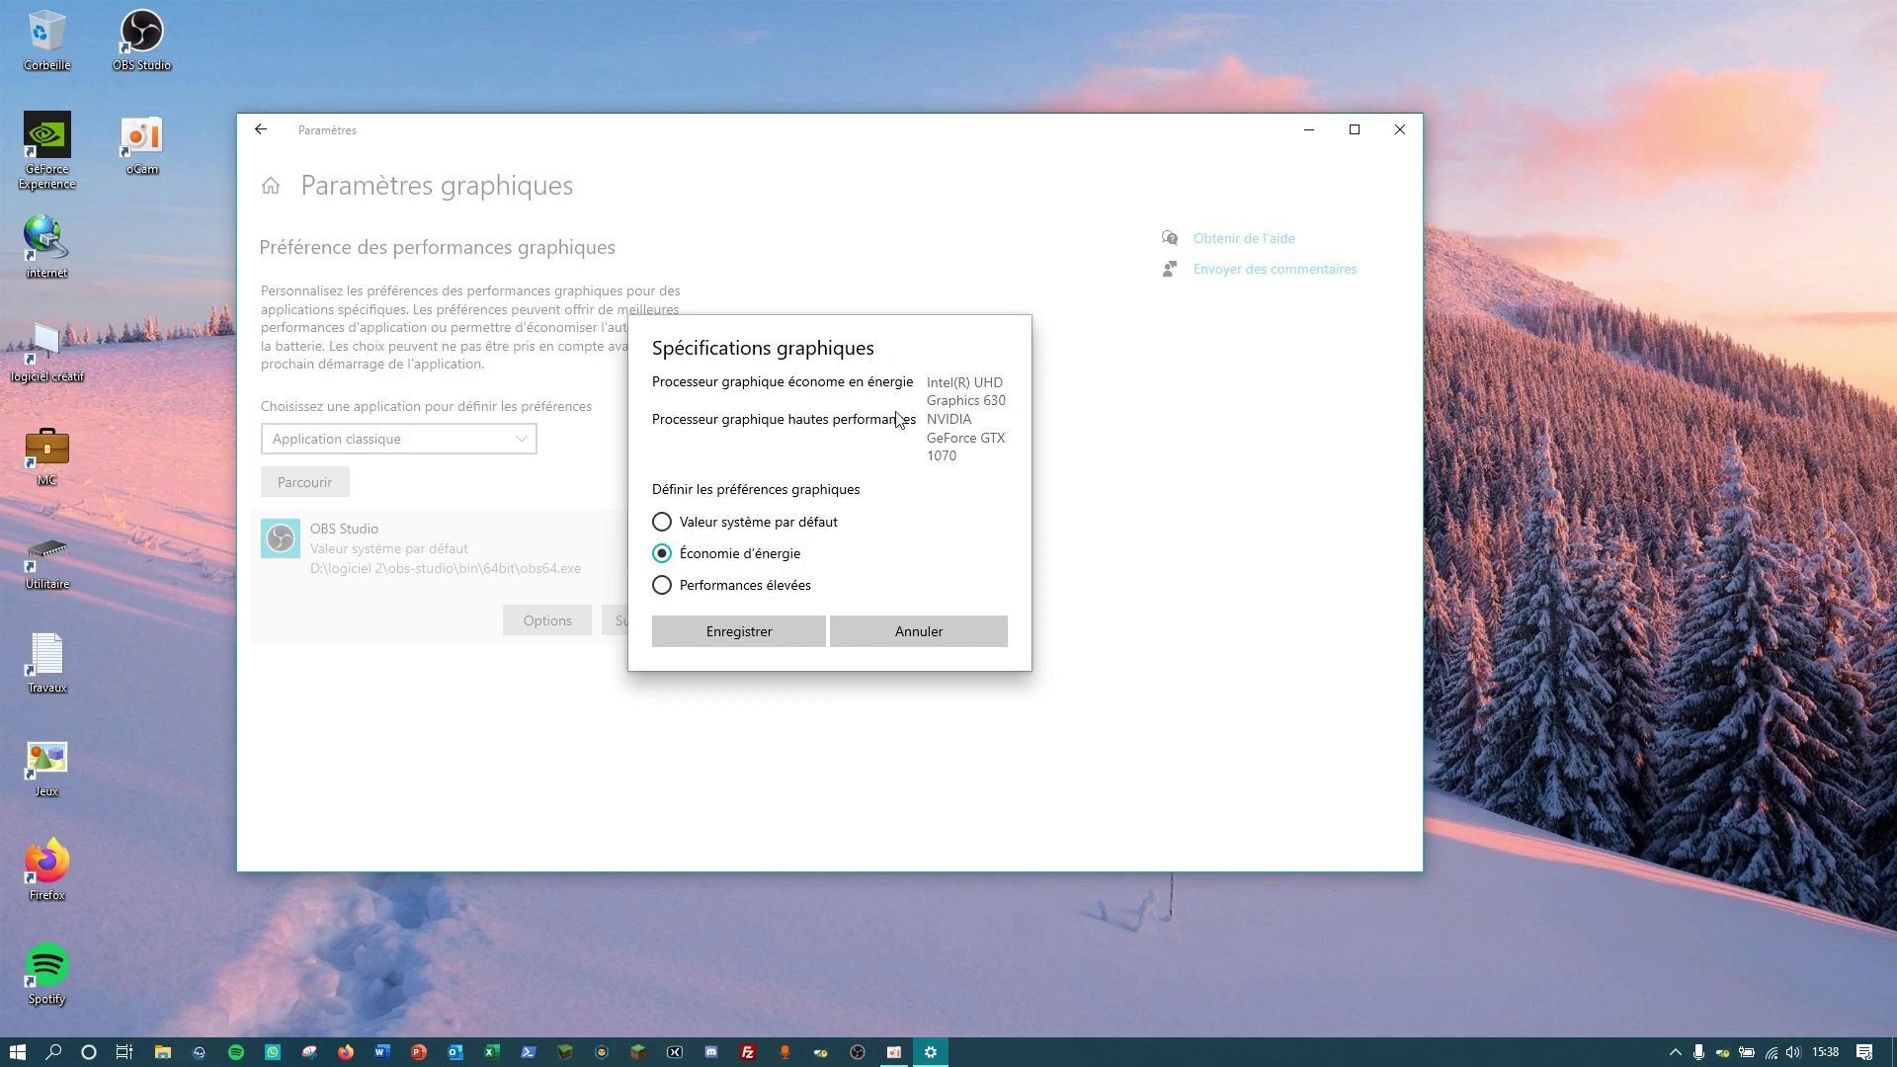
left_click(694, 632)
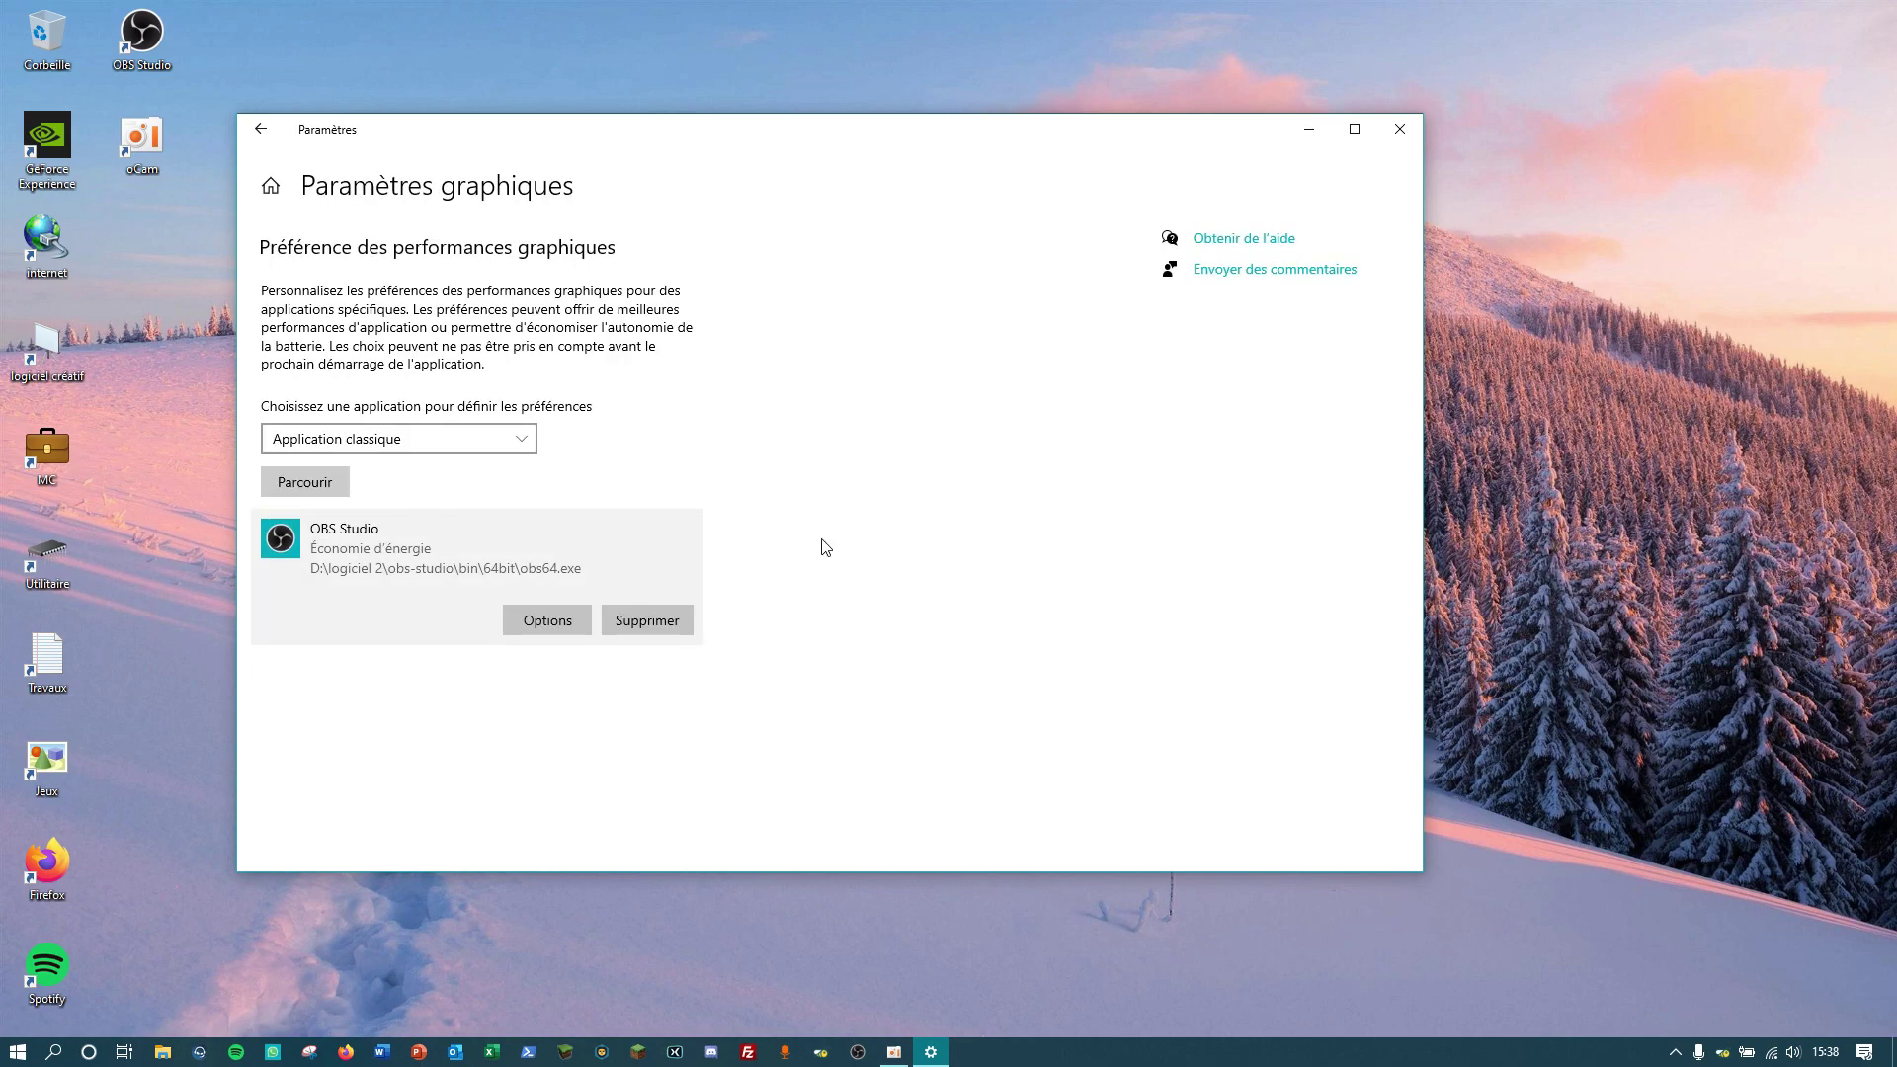
left_click(1400, 130)
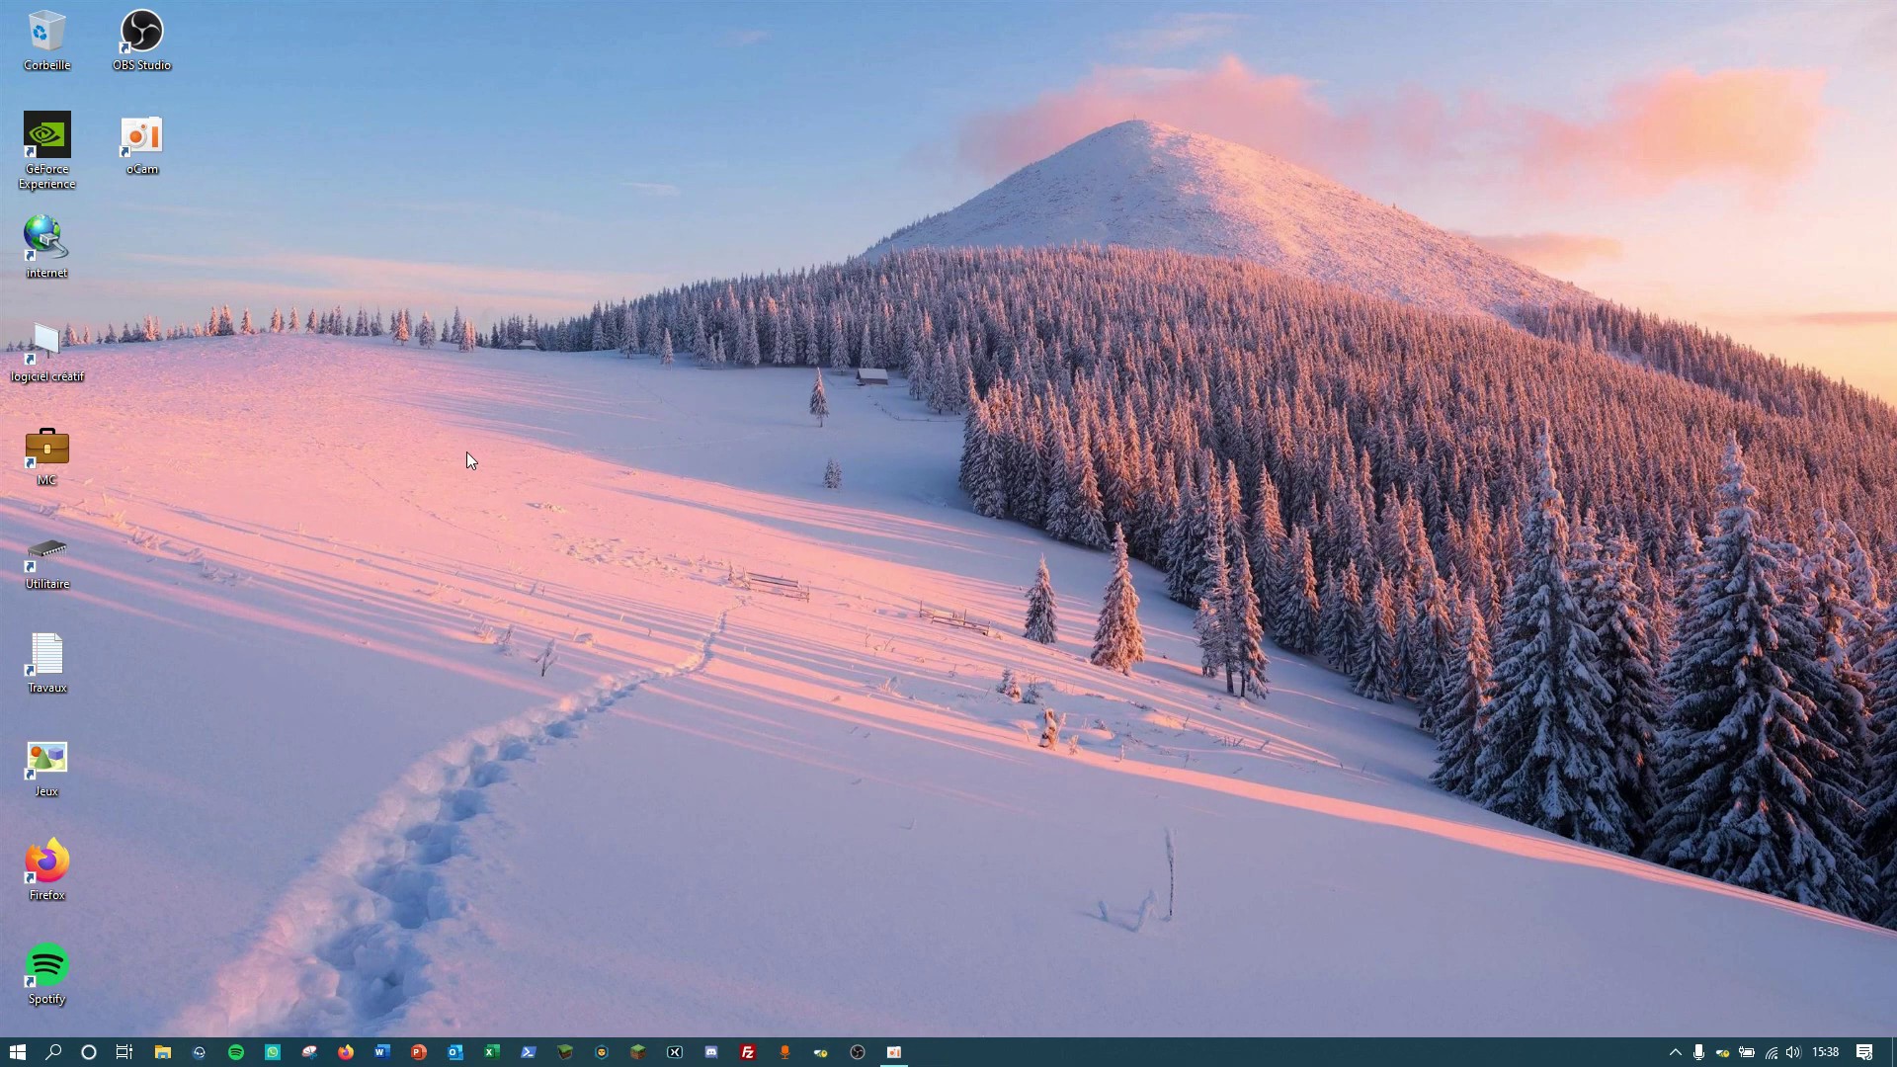
- Launch OBS Studio from the desktop and move and resize the screen capture in the preview to fill the whole canvas
double_click(157, 45)
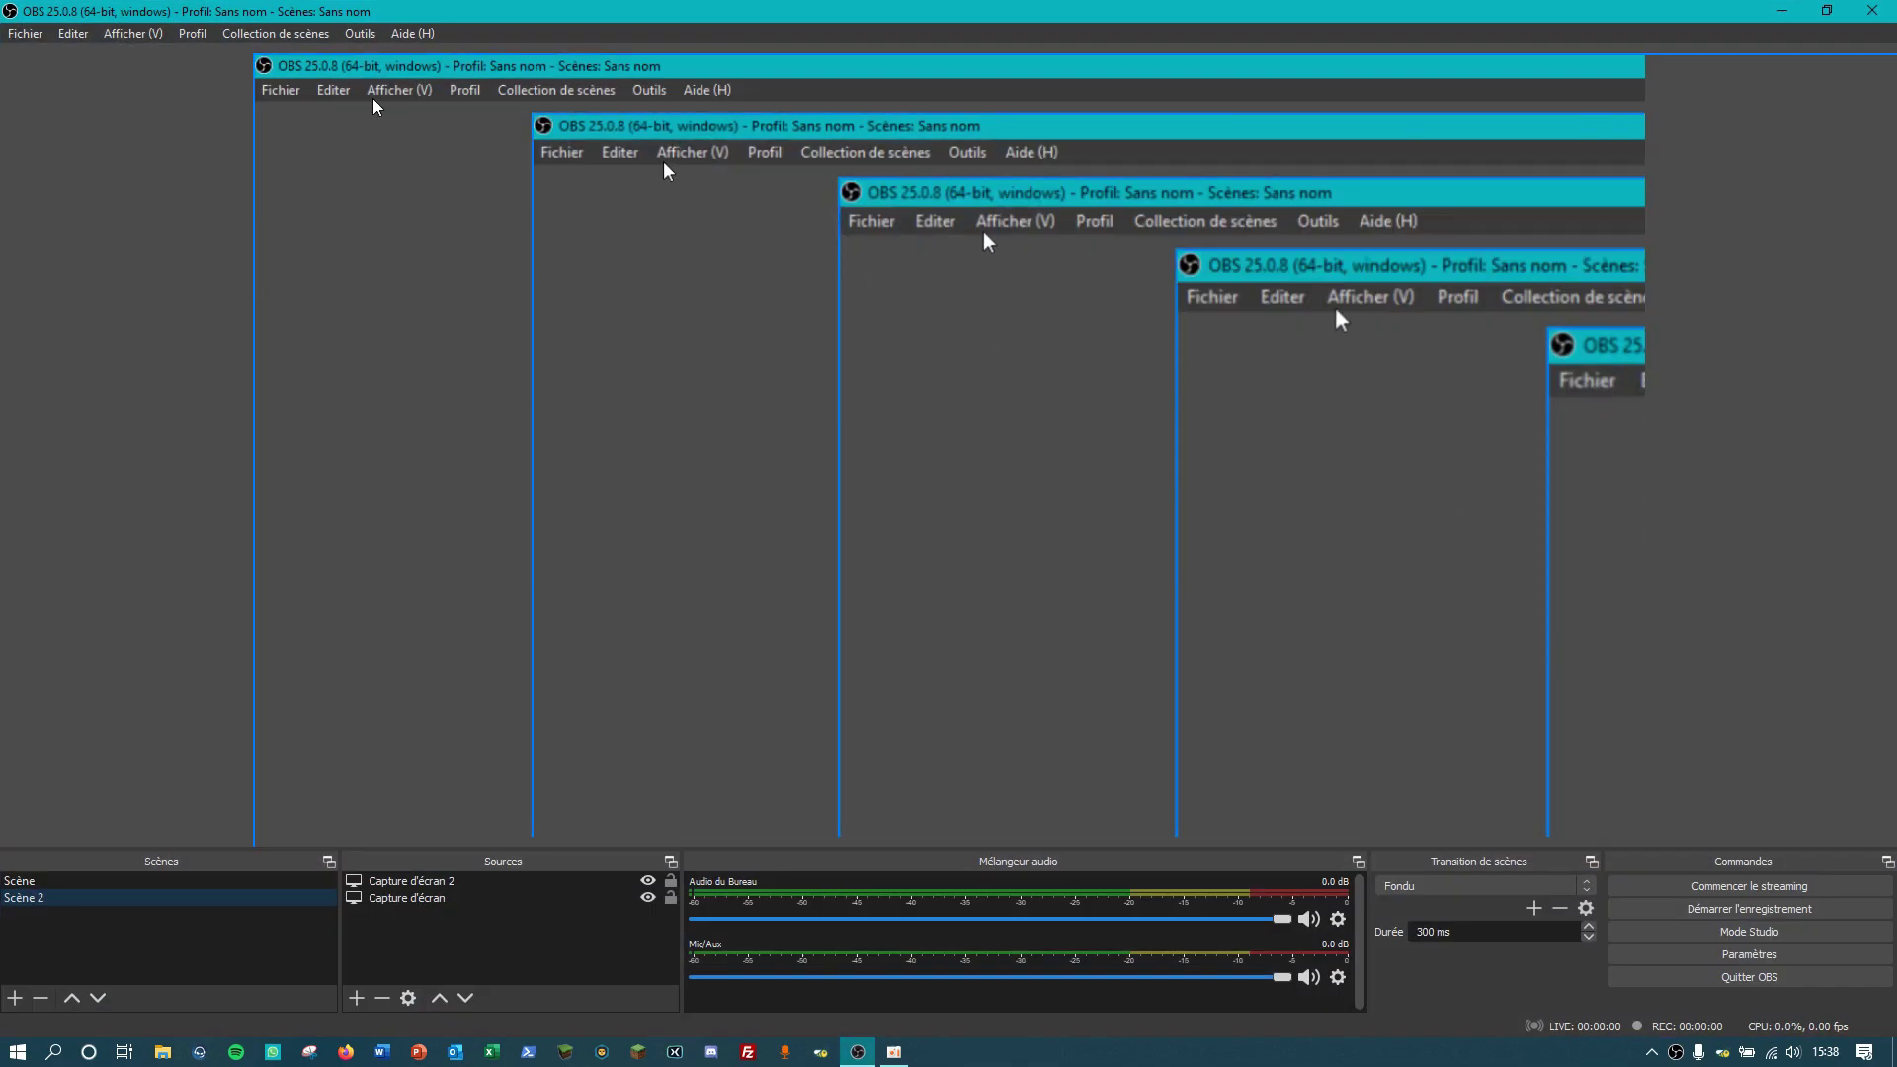
left_click(531, 206)
left_click_drag(411, 162, 311, 158)
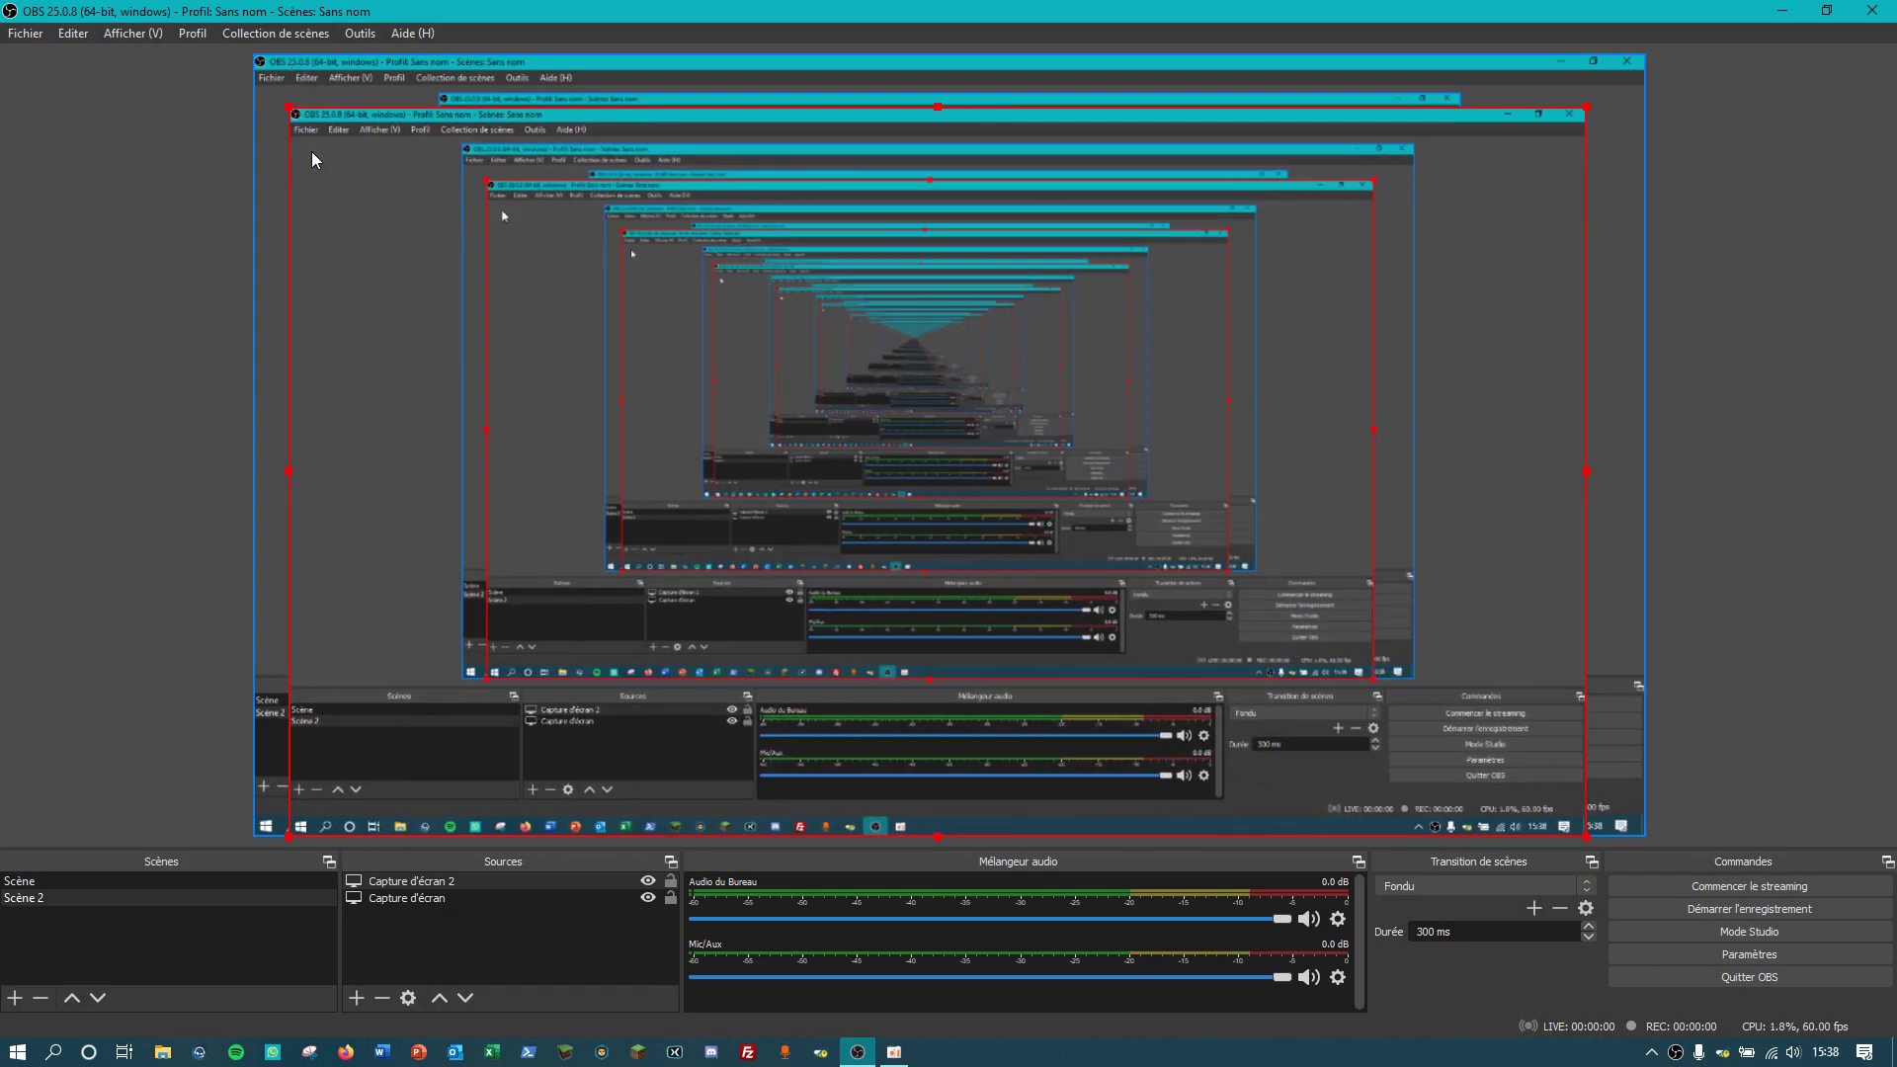
left_click_drag(389, 230, 346, 177)
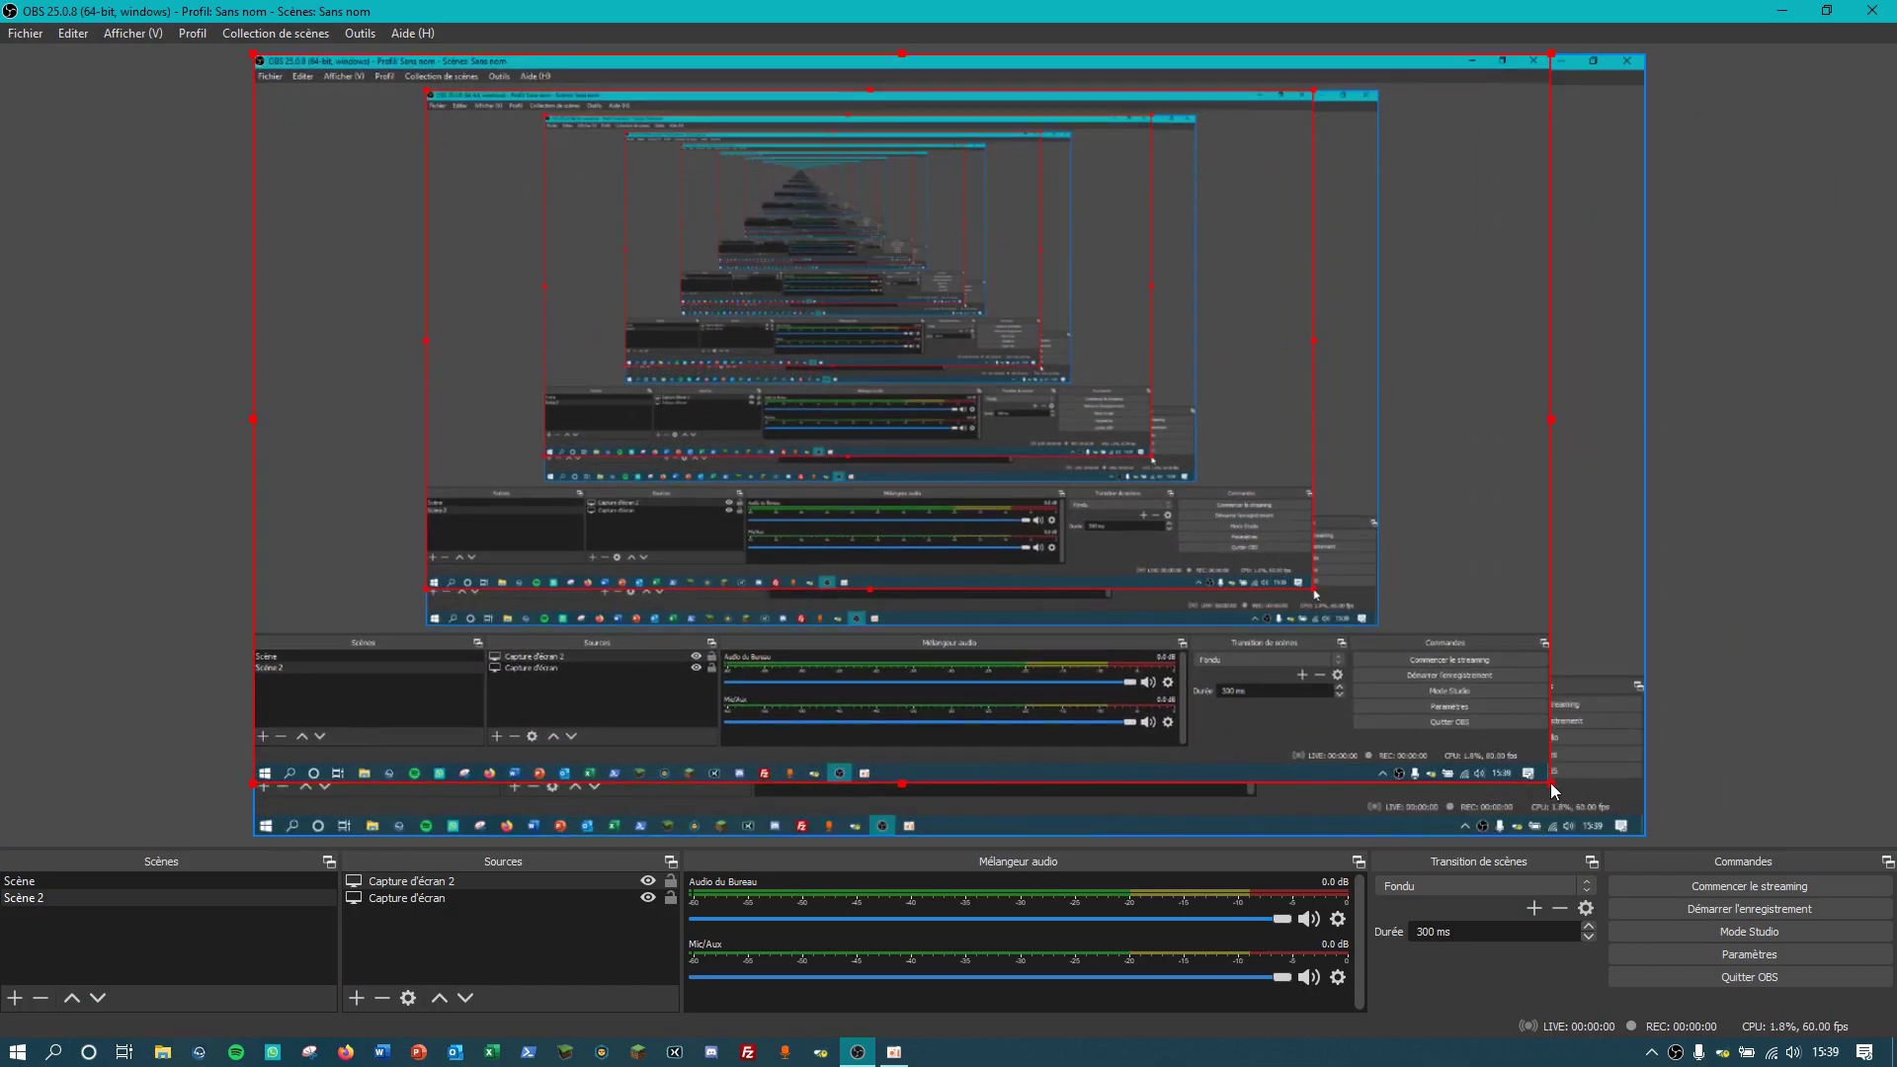
left_click_drag(1553, 785, 1619, 833)
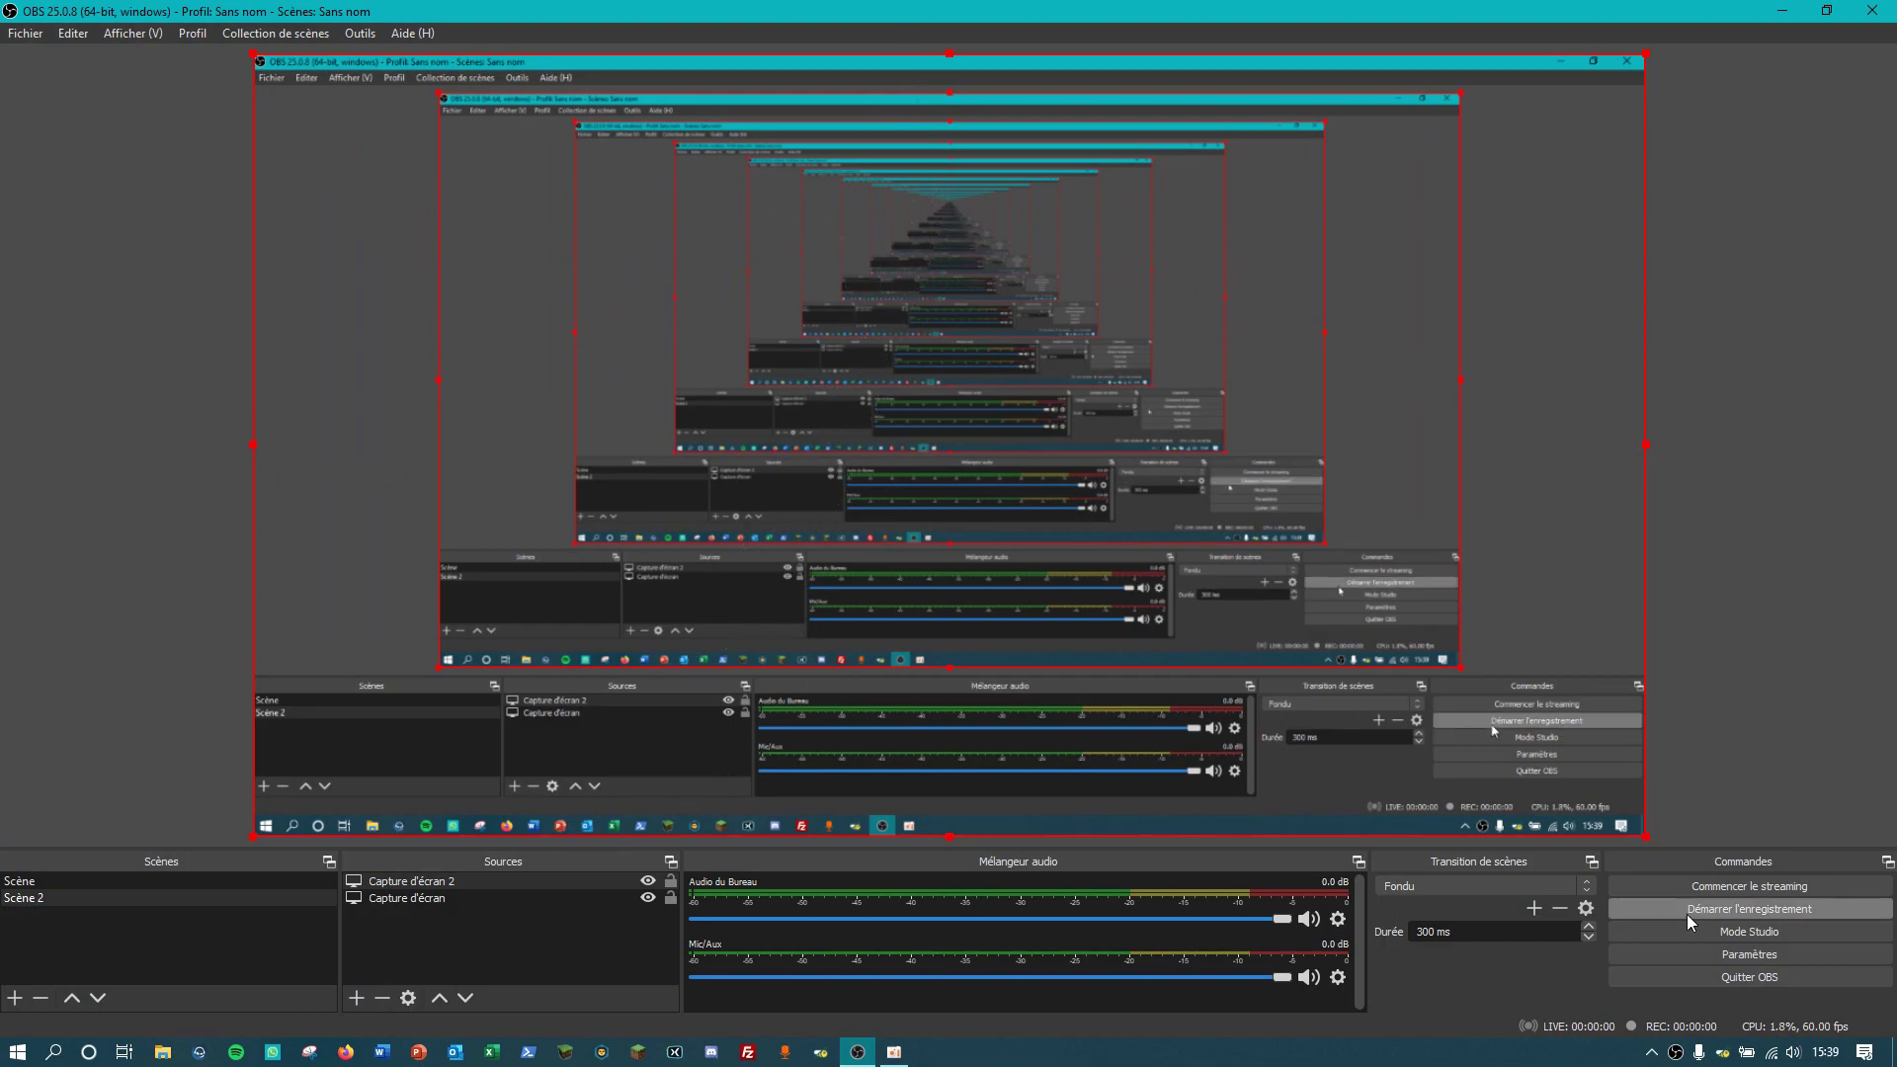
- Record a few seconds of the screen capture as a test and stop the recording
left_click(1767, 908)
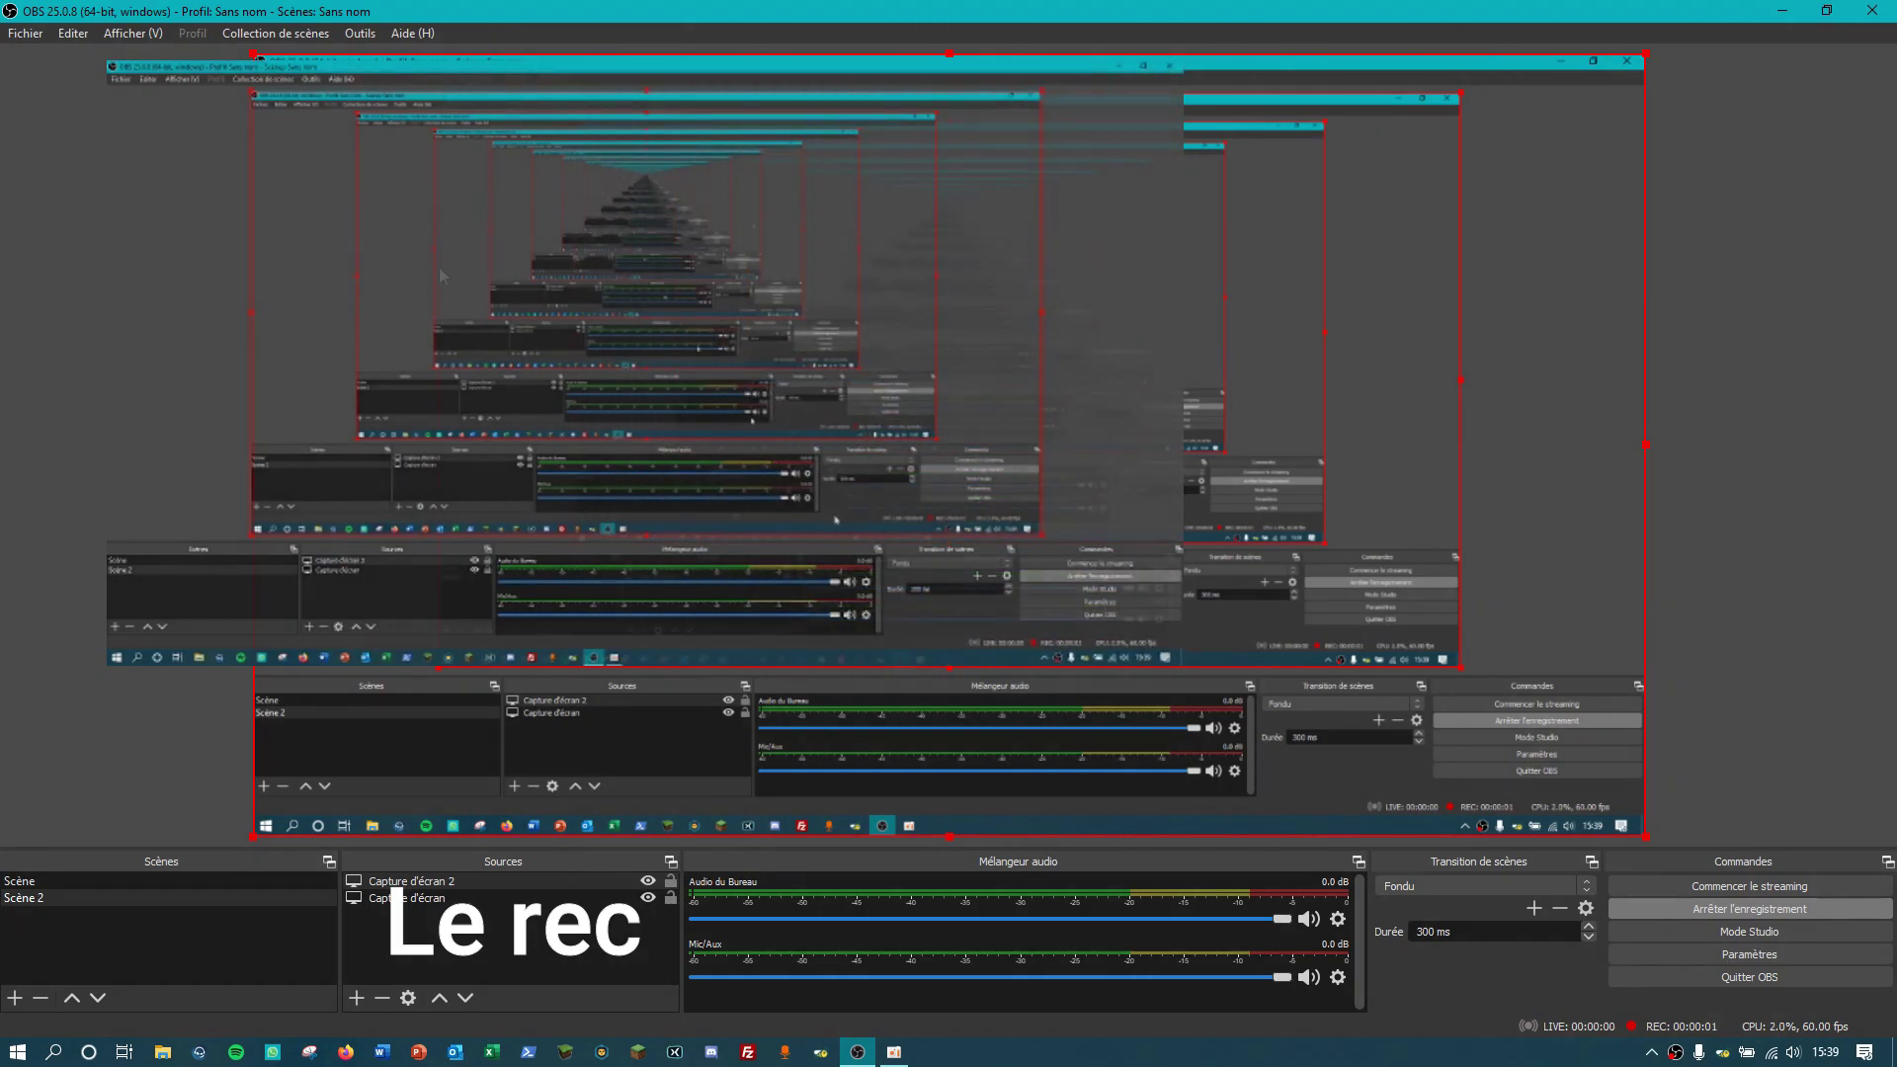
left_click(1701, 914)
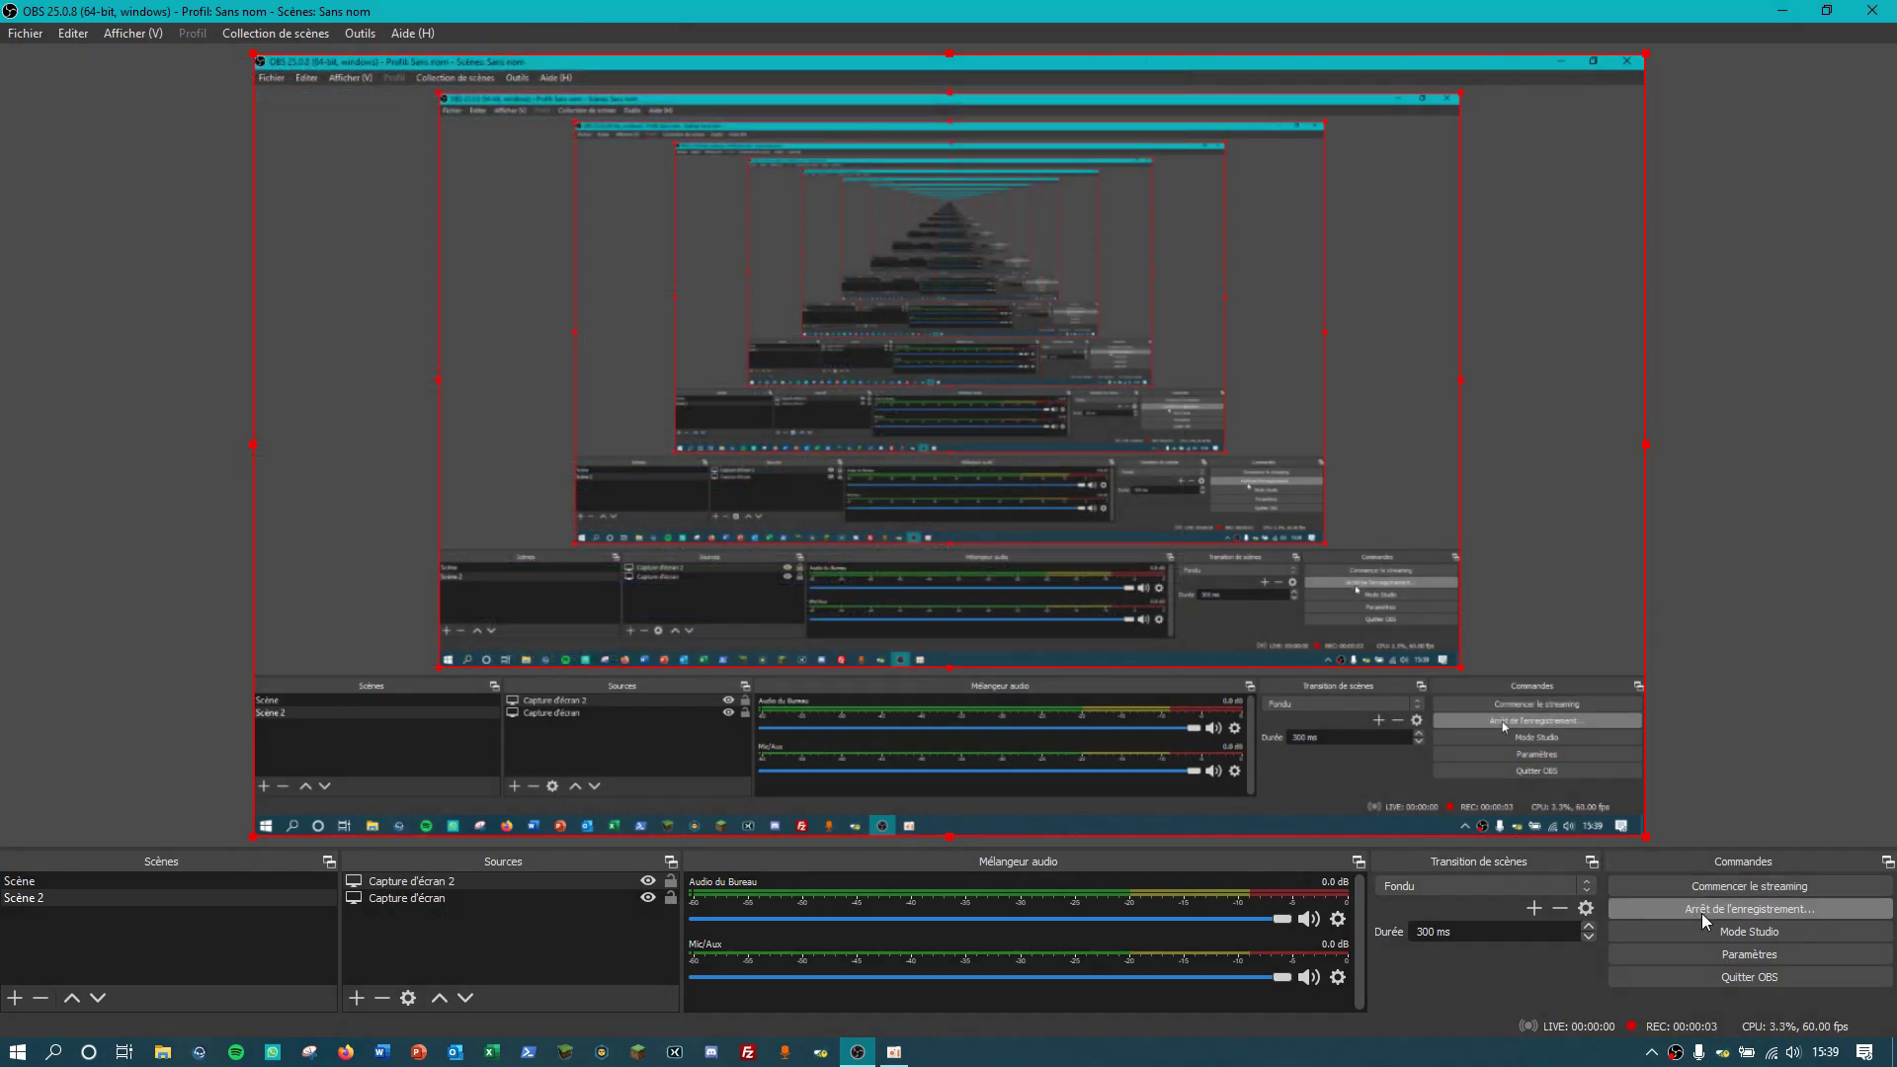